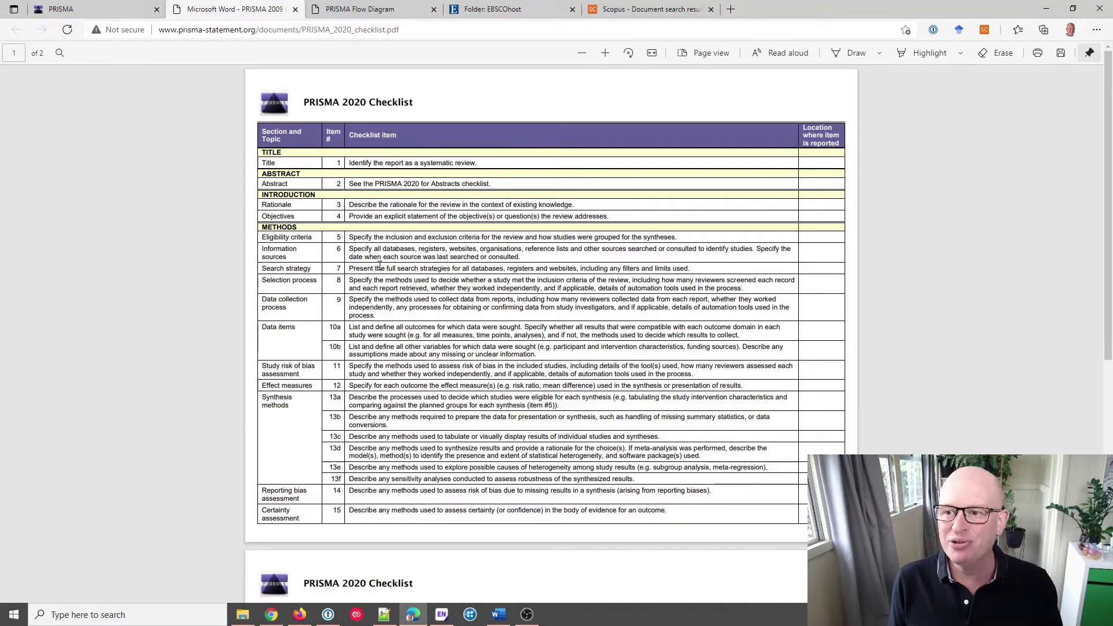
Step: Scroll through the checklist PDF, then switch to the PRISMA Flow Diagram web app
scroll(380, 265, down, 3)
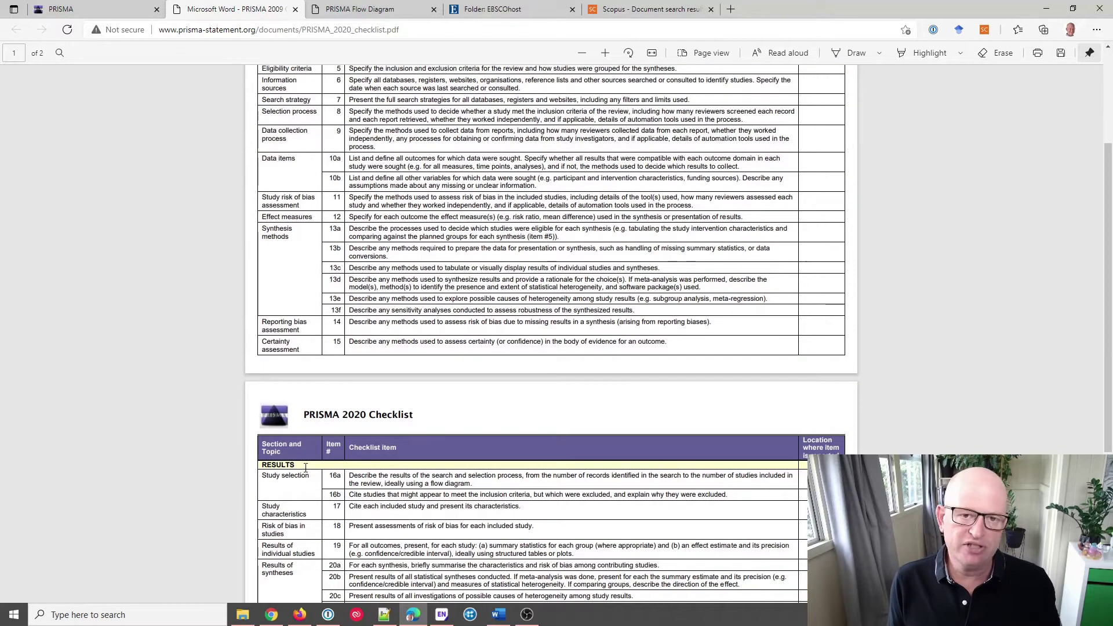
scroll(322, 444, up, 2)
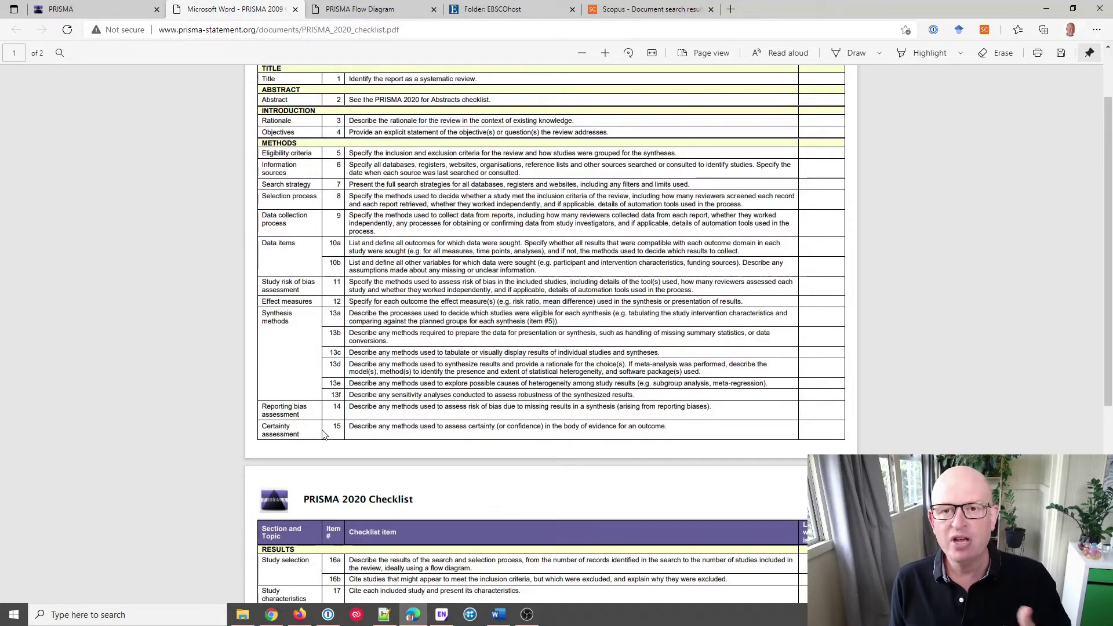
click(355, 9)
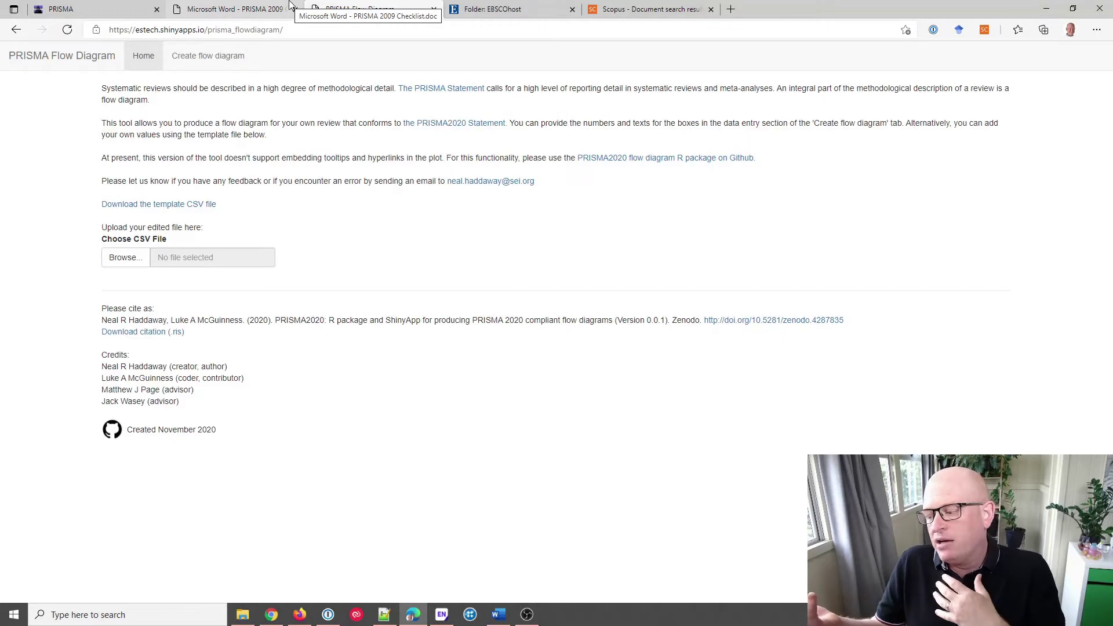
Step: View the blank flow diagram builder, then switch to the EBSCOhost folder of 29 articles
click(213, 65)
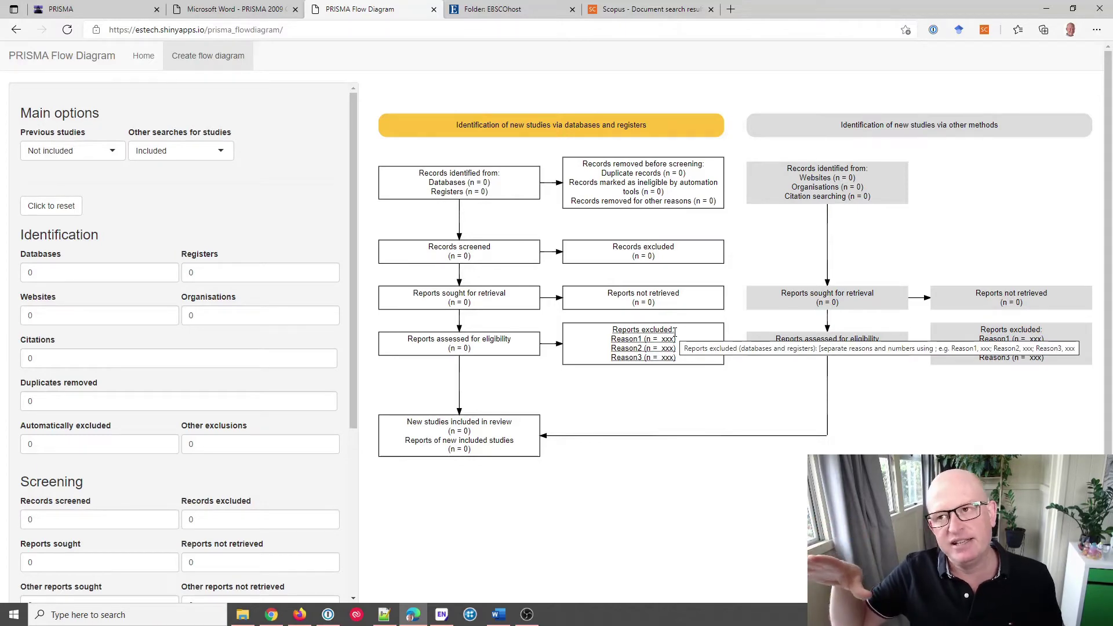
click(533, 9)
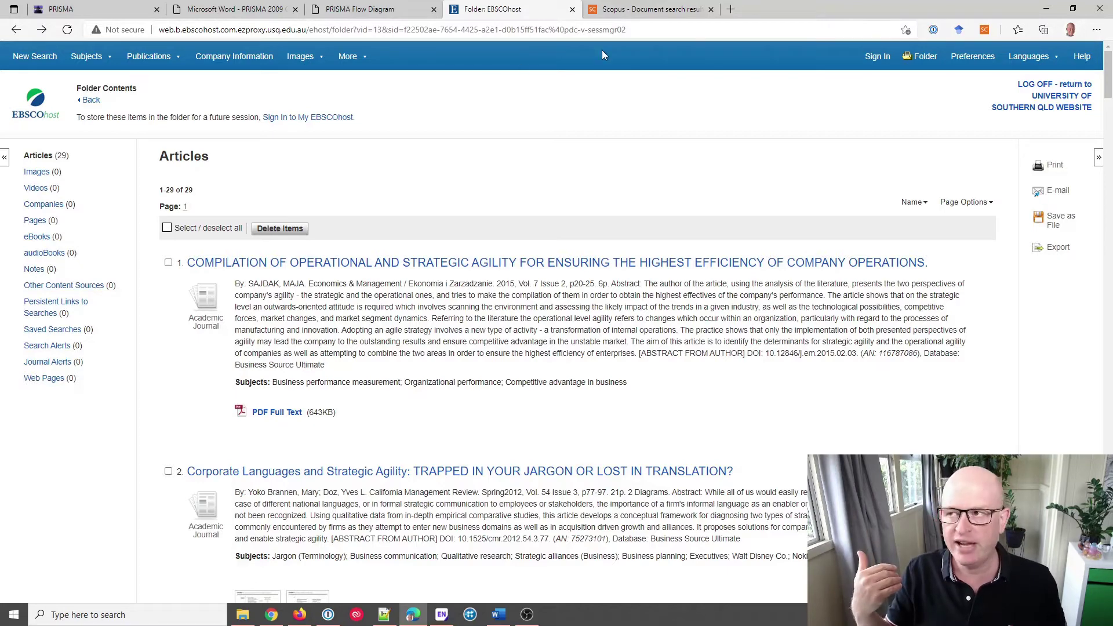
Step: Switch to the Scopus results page listing 15 English-language documents
click(647, 7)
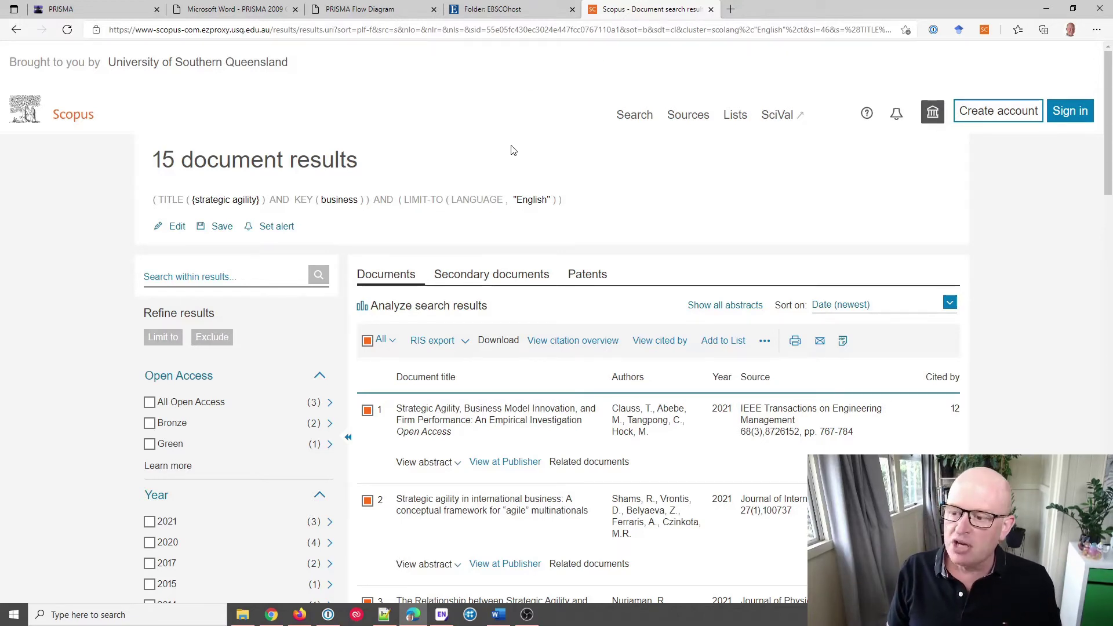
Step: Bring up EndNote X9 showing the empty Prisma-2020 library
click(441, 615)
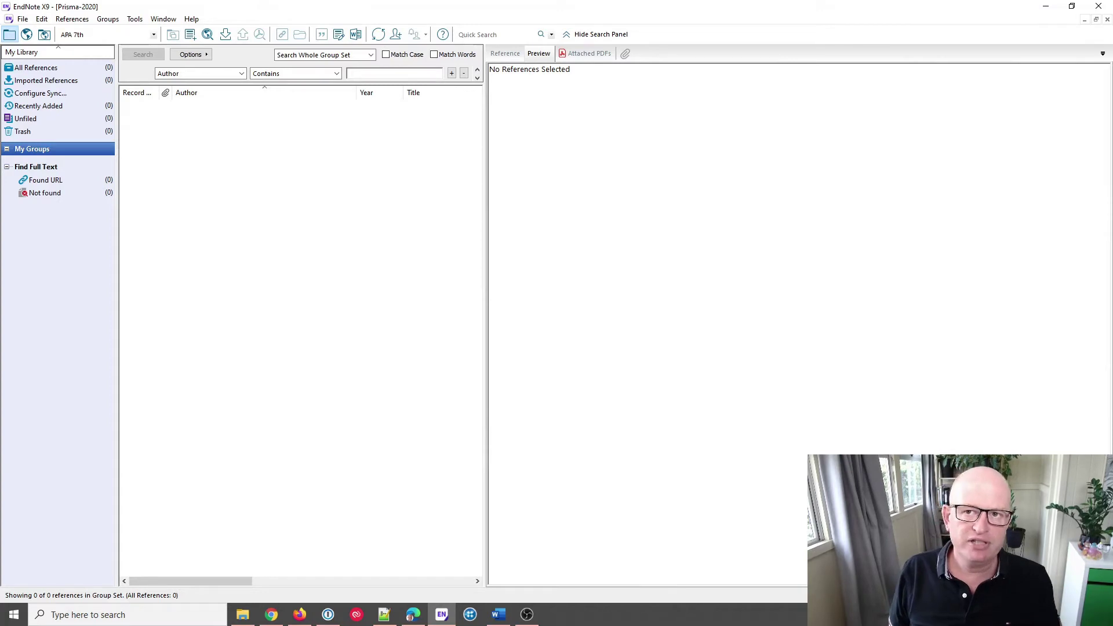
Step: Create a group set under My Groups, keeping the default name New Group Set
click(384, 615)
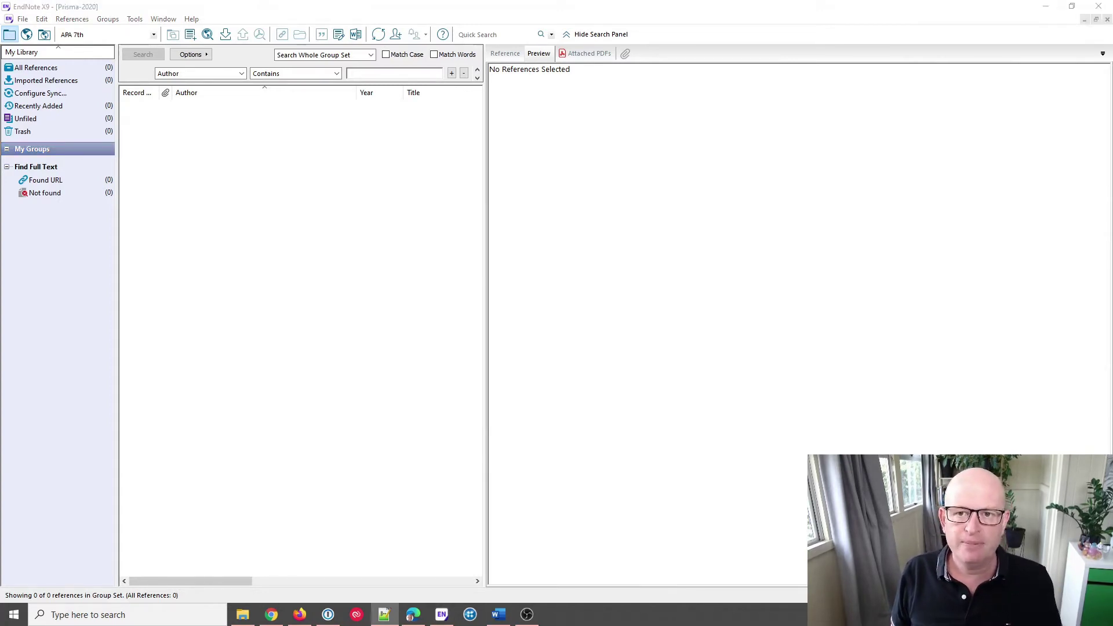
right_click(46, 155)
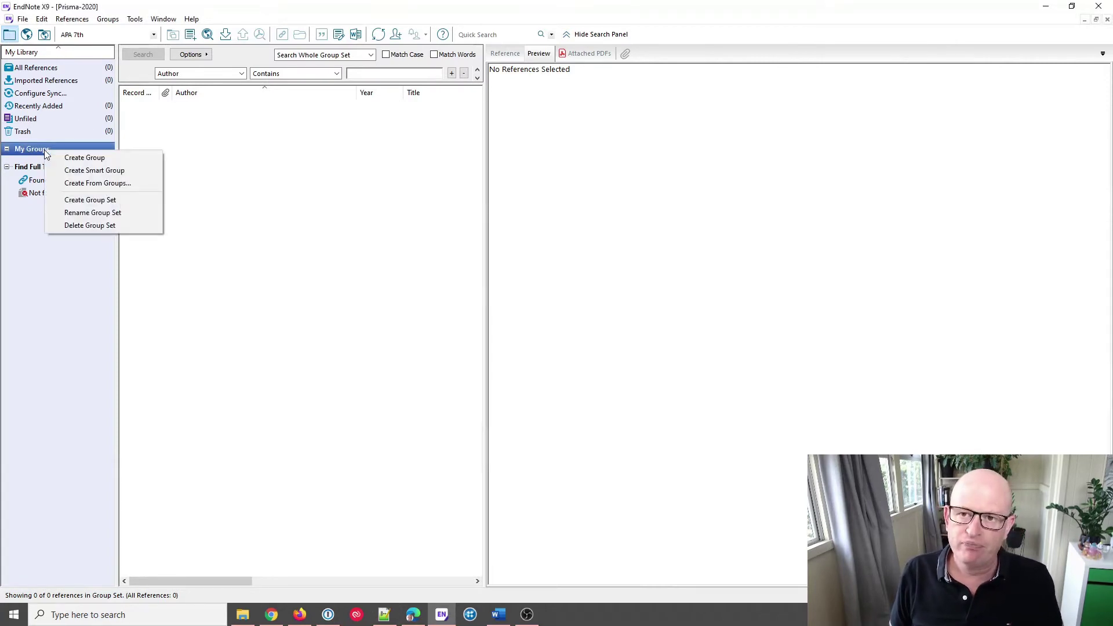
click(78, 201)
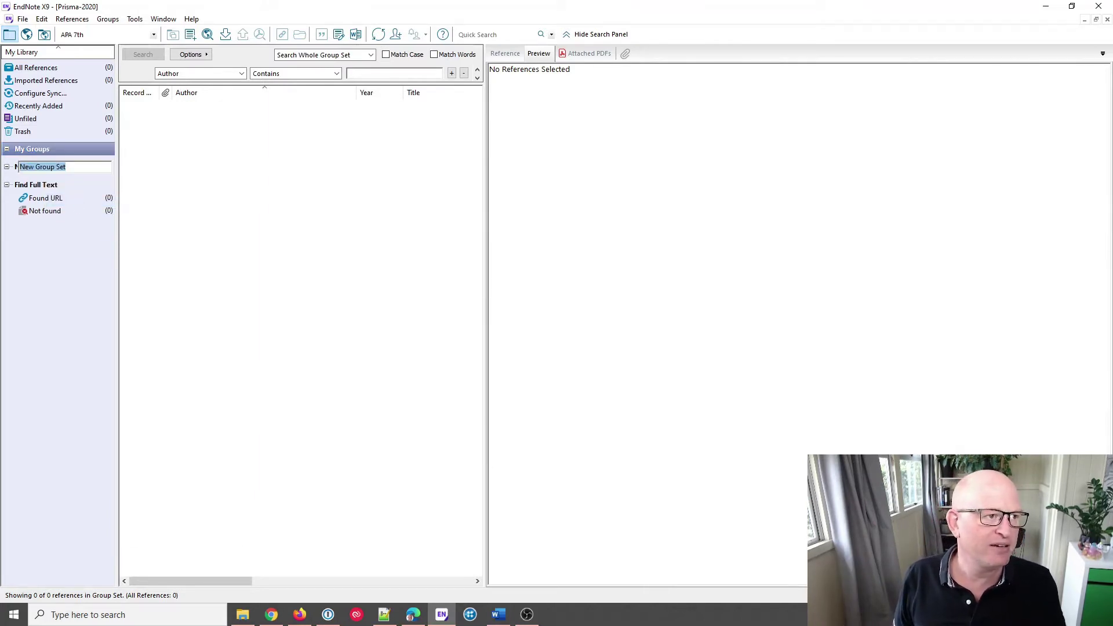
click(384, 614)
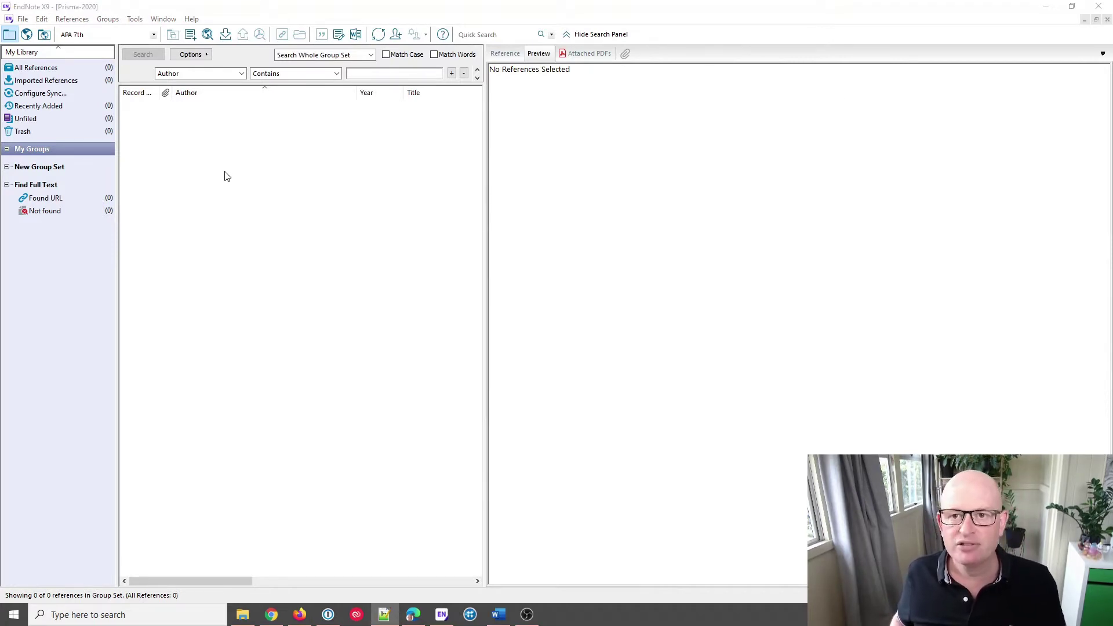
Step: Create another group set named a_Initial search results
right_click(74, 149)
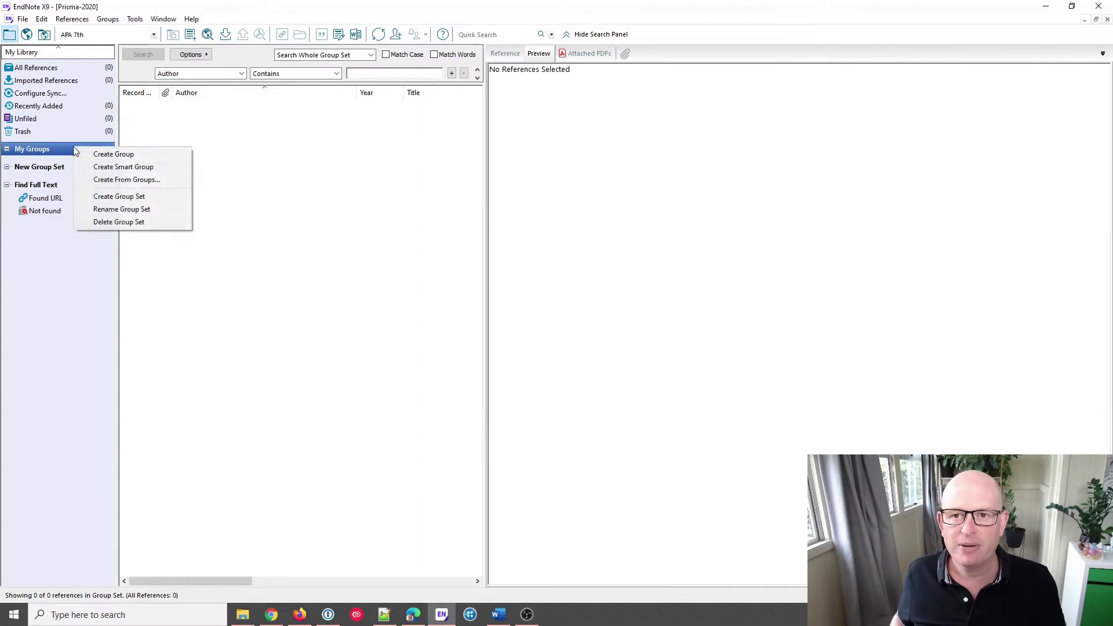
click(109, 199)
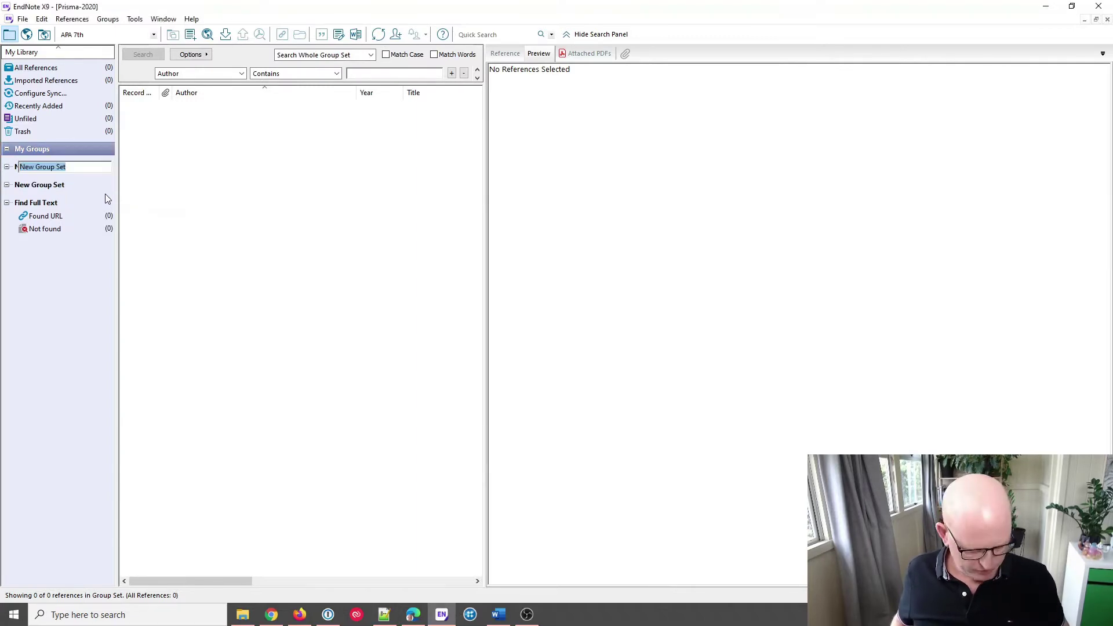
text(a_Initial search results)
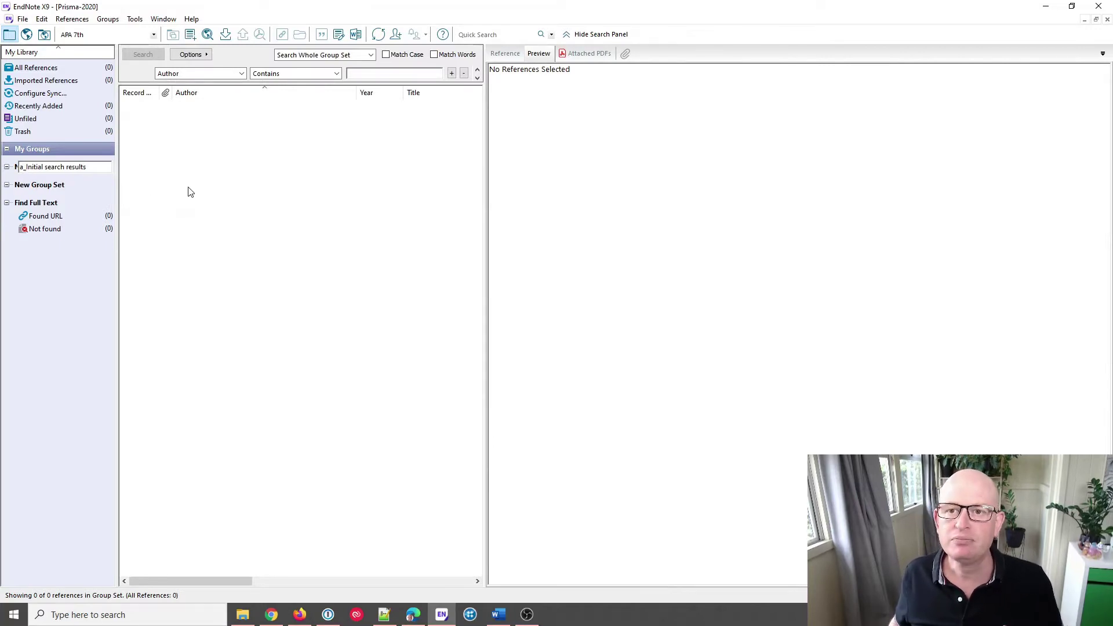
click(135, 190)
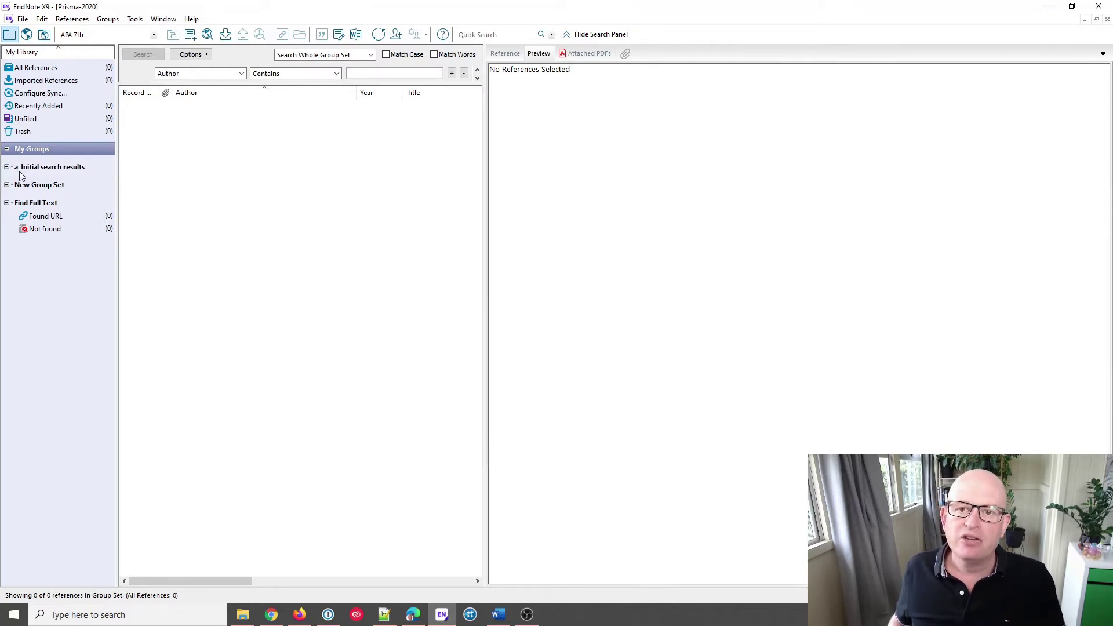
Step: Add a group named EBSCO inside the a_Initial search results set
click(83, 167)
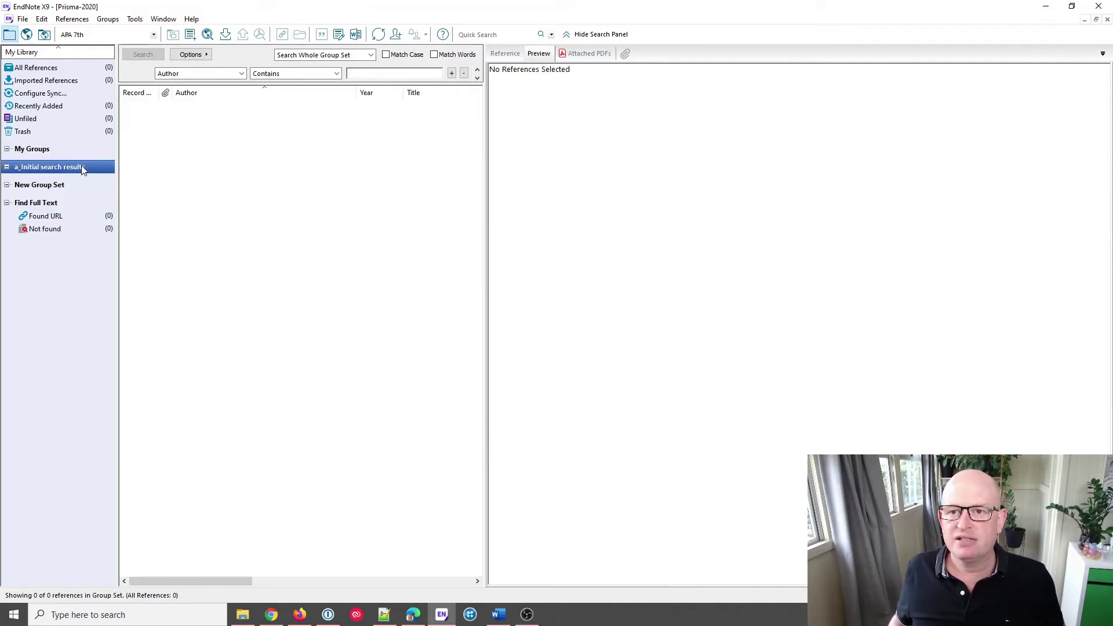
right_click(83, 168)
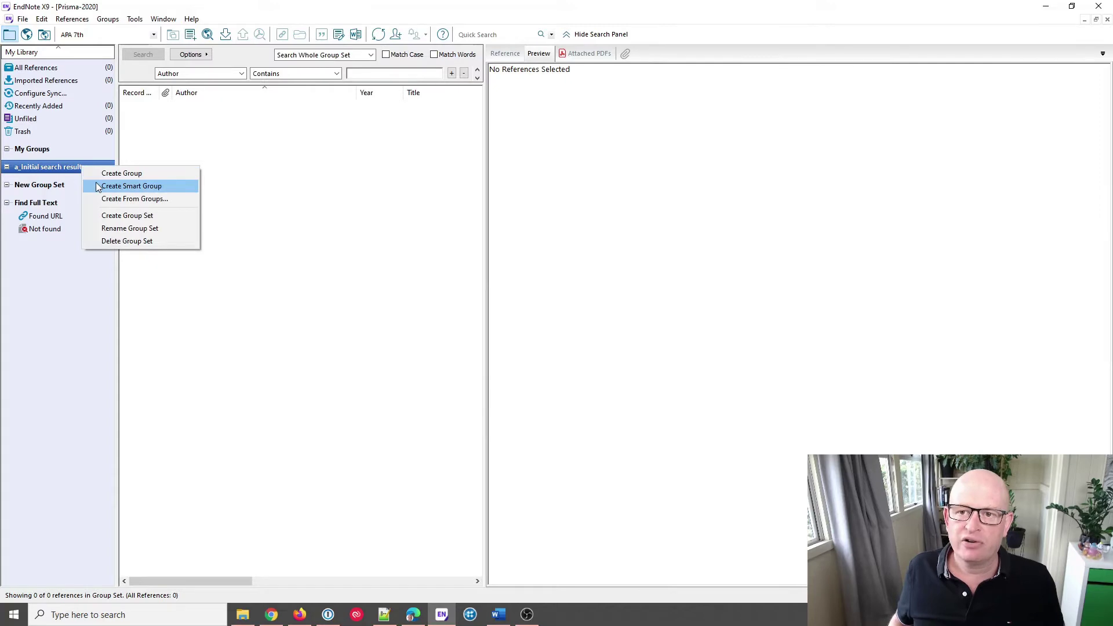
click(97, 175)
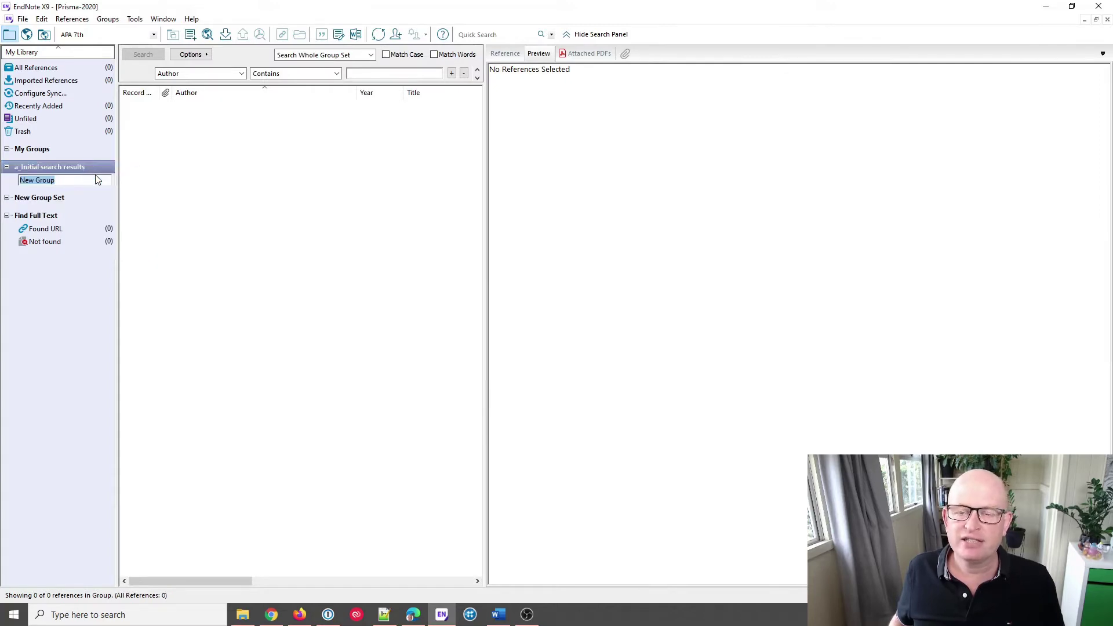
text(E)
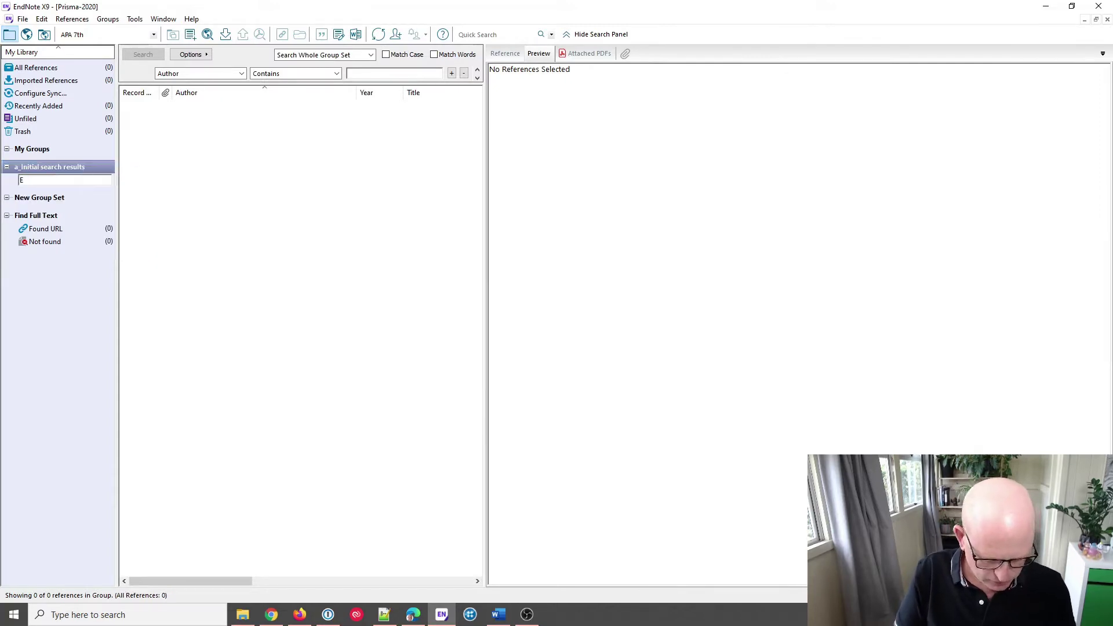
text(BSCO)
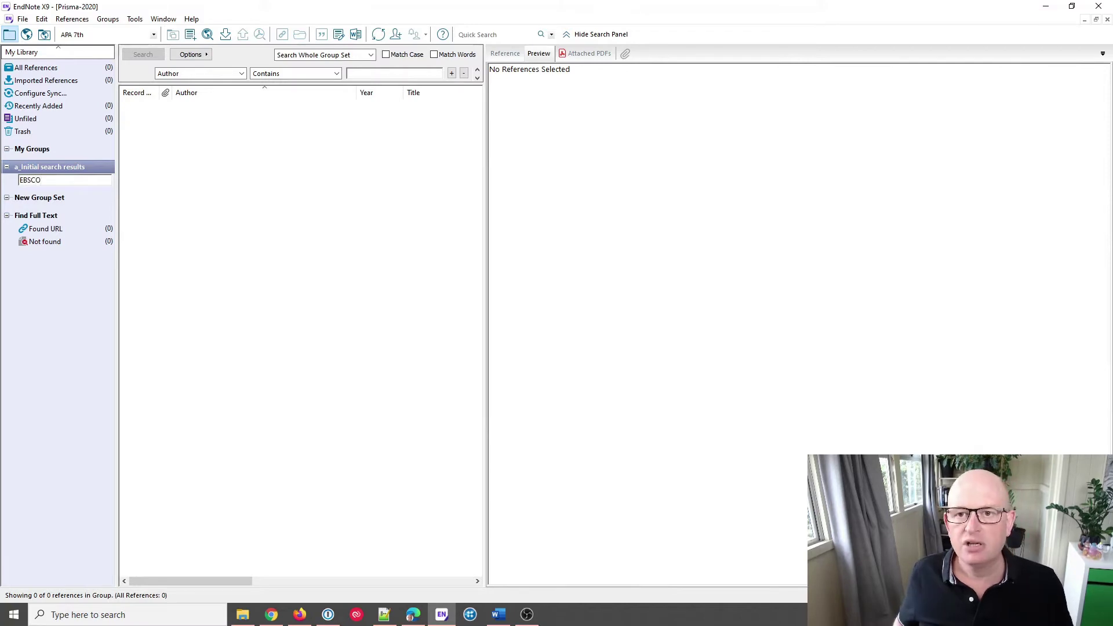
key(Return)
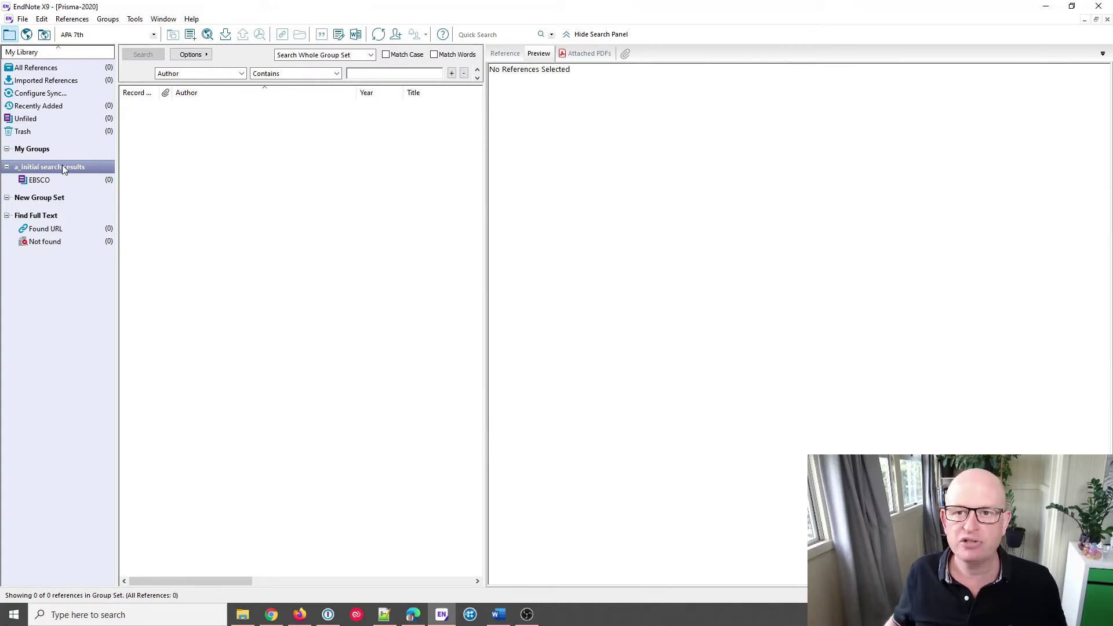
Step: Add a second group to the set, mistyped as Acopu
right_click(63, 166)
click(102, 172)
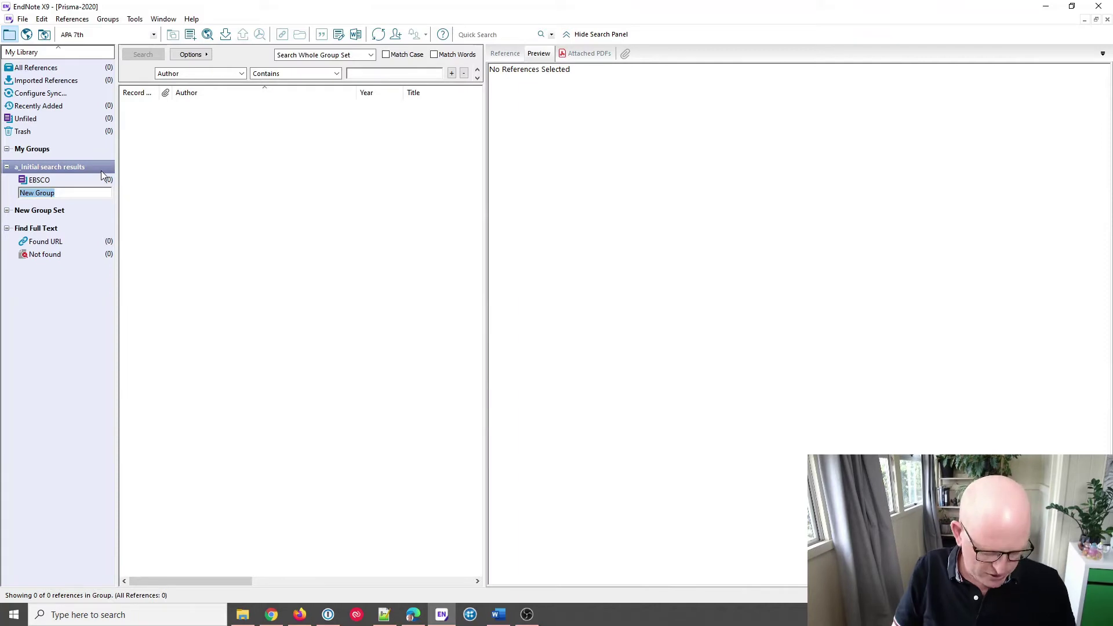
text(Acopus)
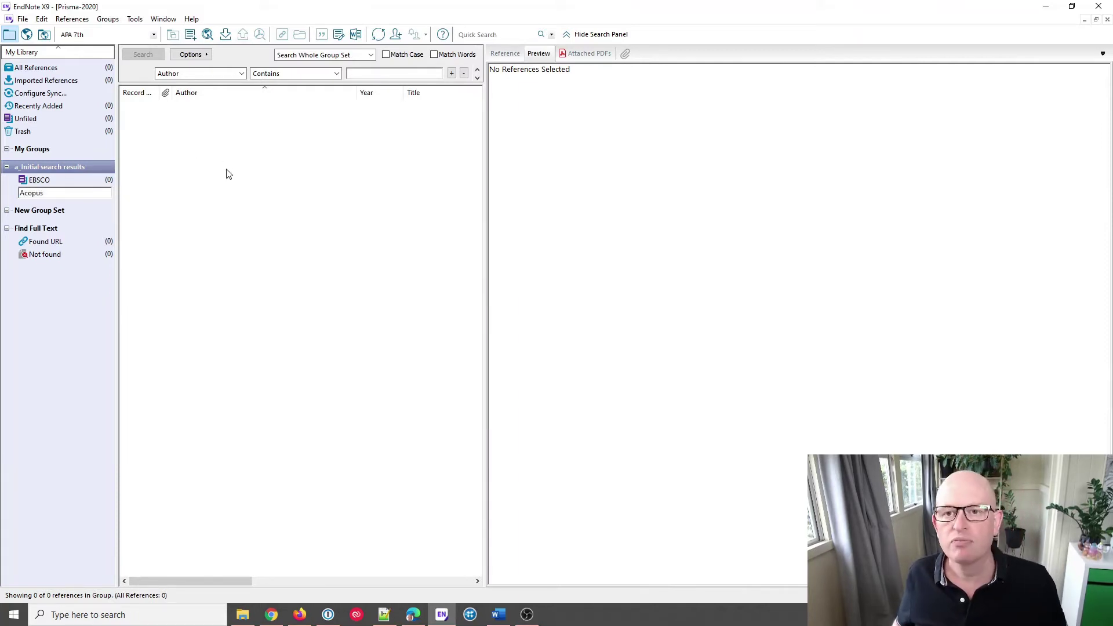
key(Return)
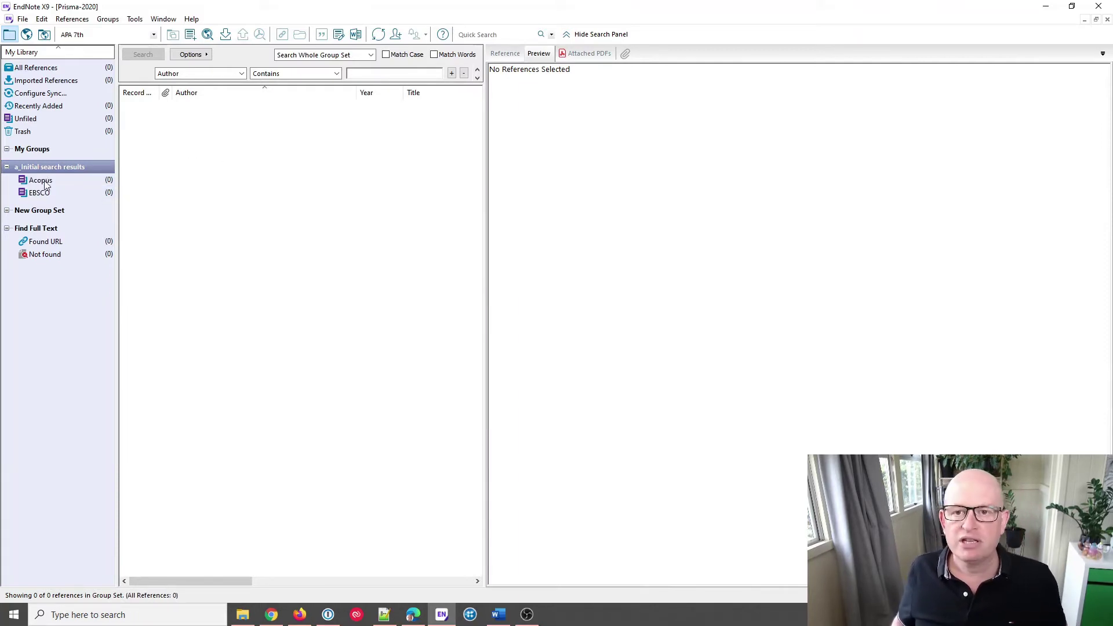
Step: Rename the misspelled group to Scopus (total = xx)
click(50, 183)
right_click(50, 183)
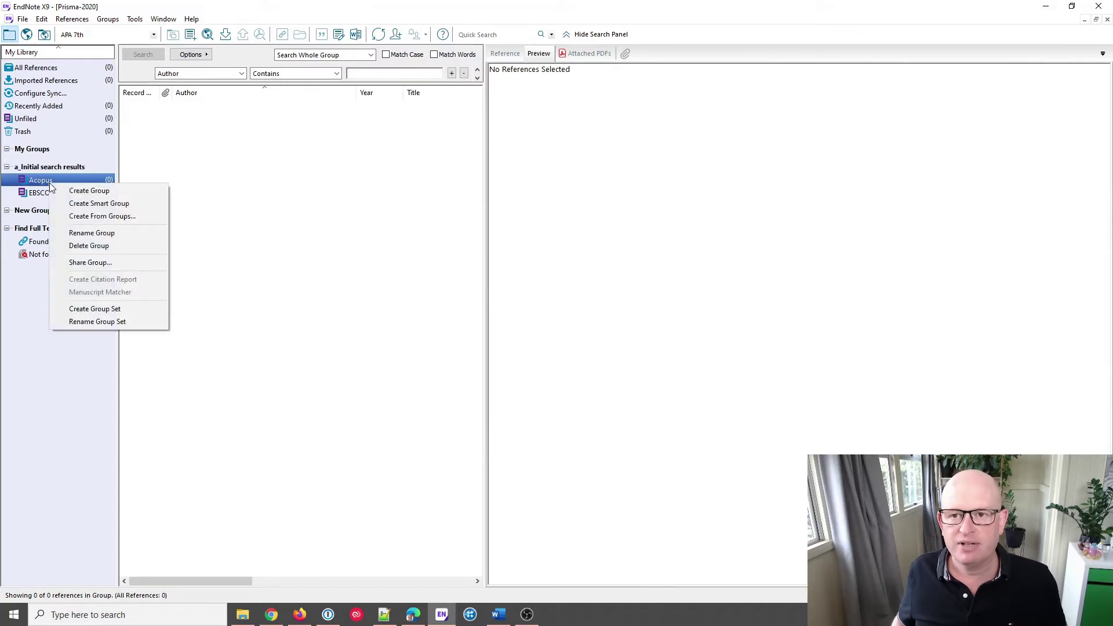
click(90, 233)
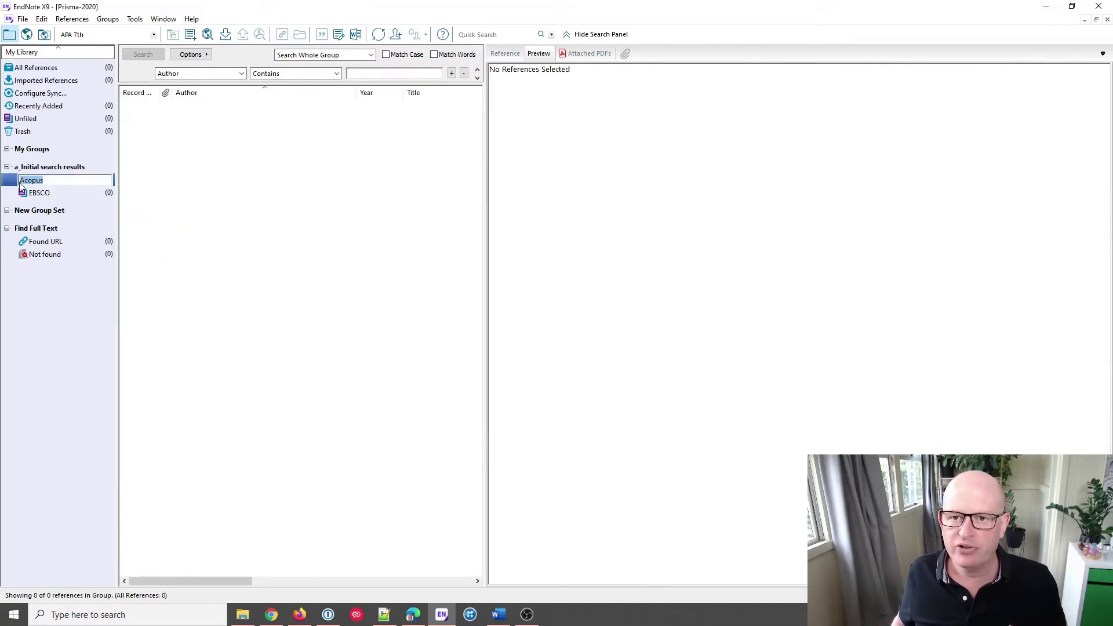
click(24, 184)
key(BackSpace)
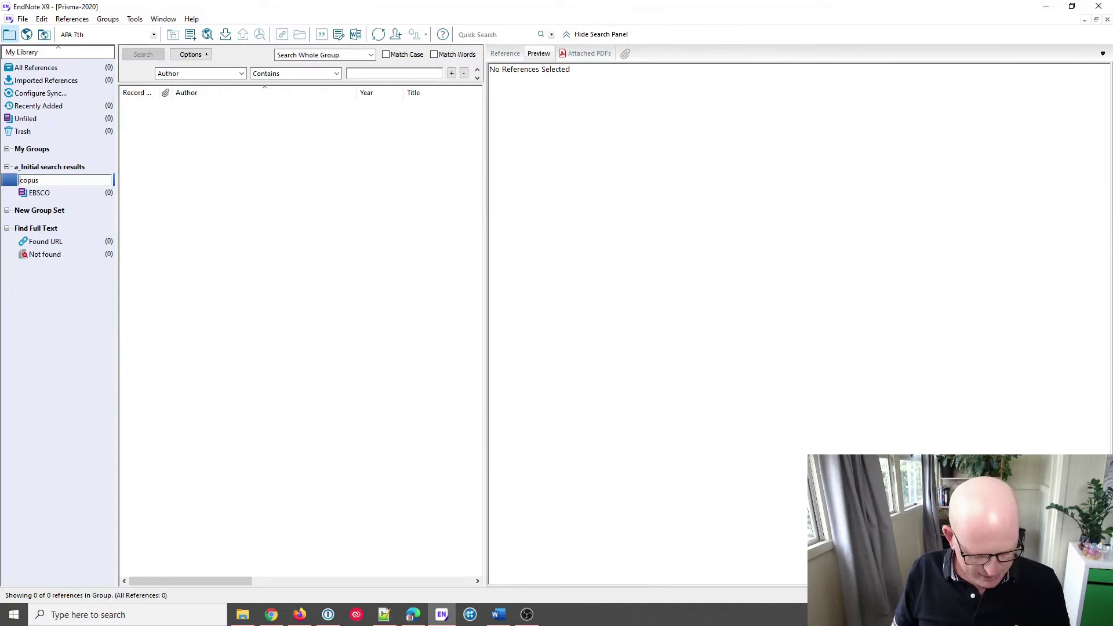
text(S)
click(93, 184)
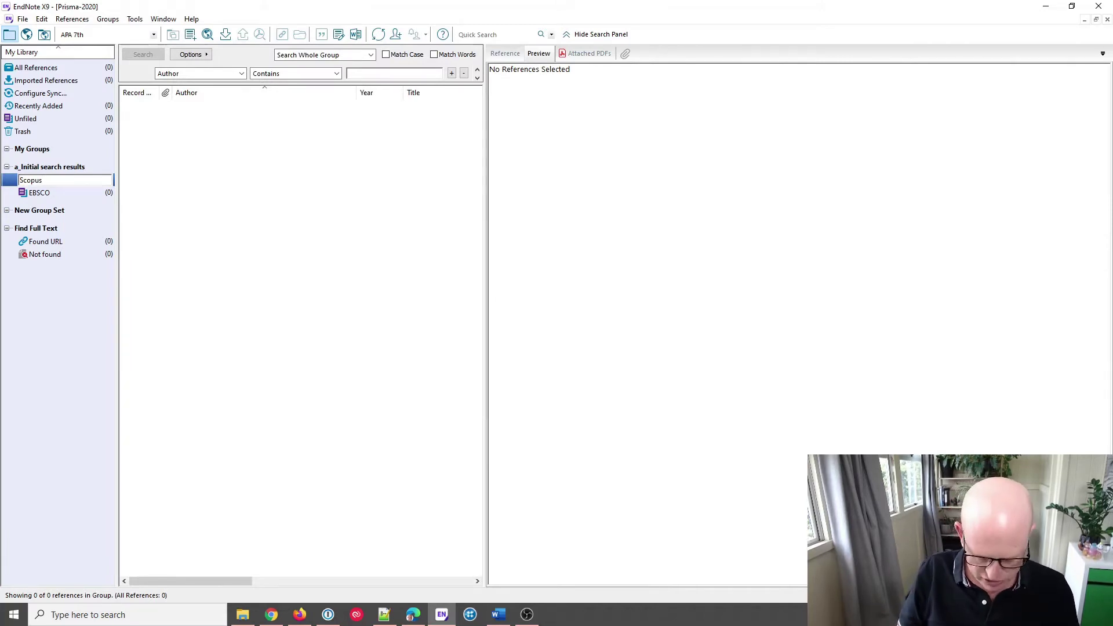
text((tot)
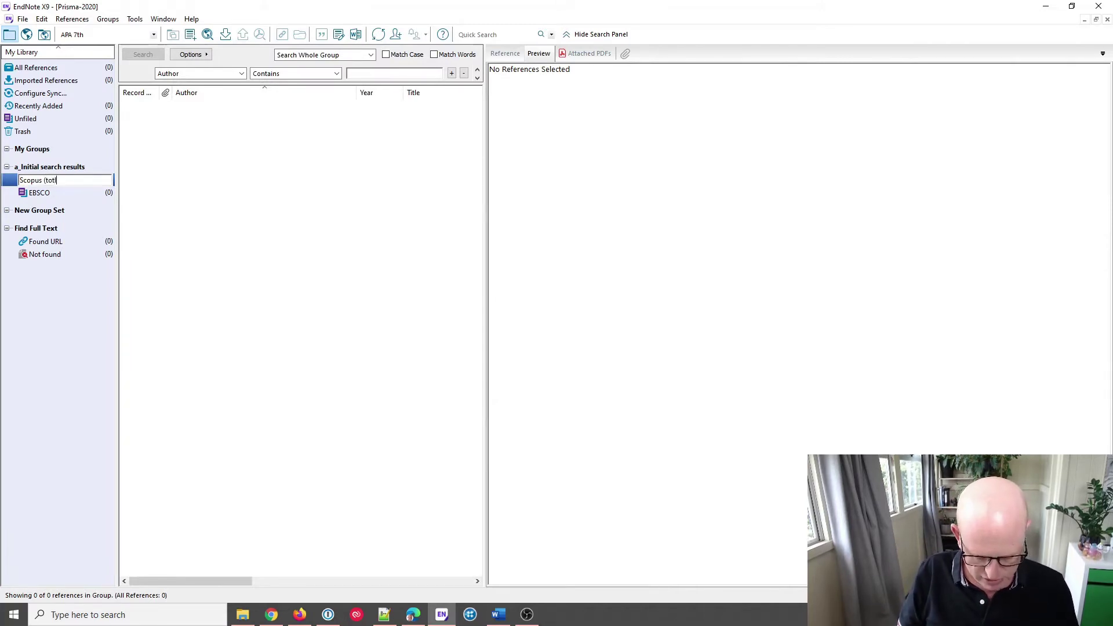
text(al = xx)
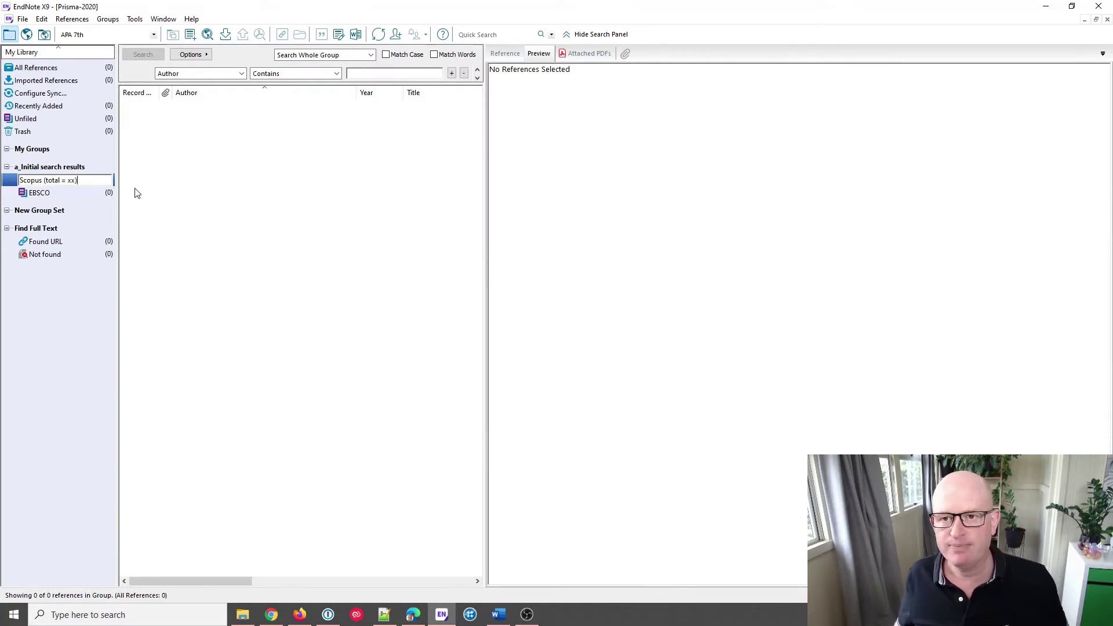
key(Return)
Step: Append ' (total = xx)' to the EBSCO group's name
right_click(48, 180)
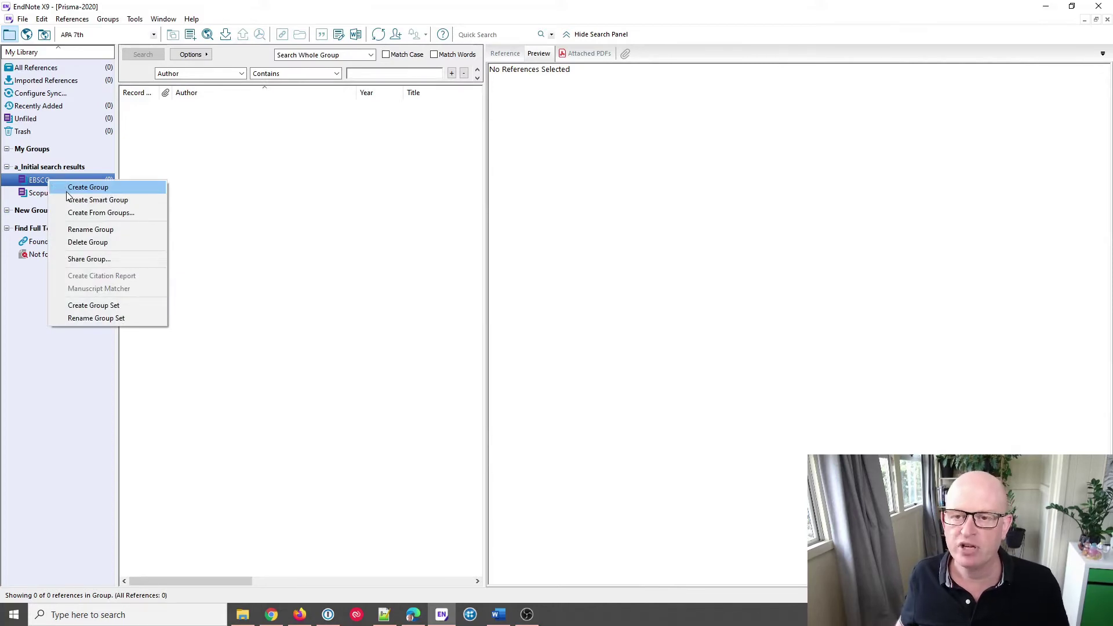
click(89, 229)
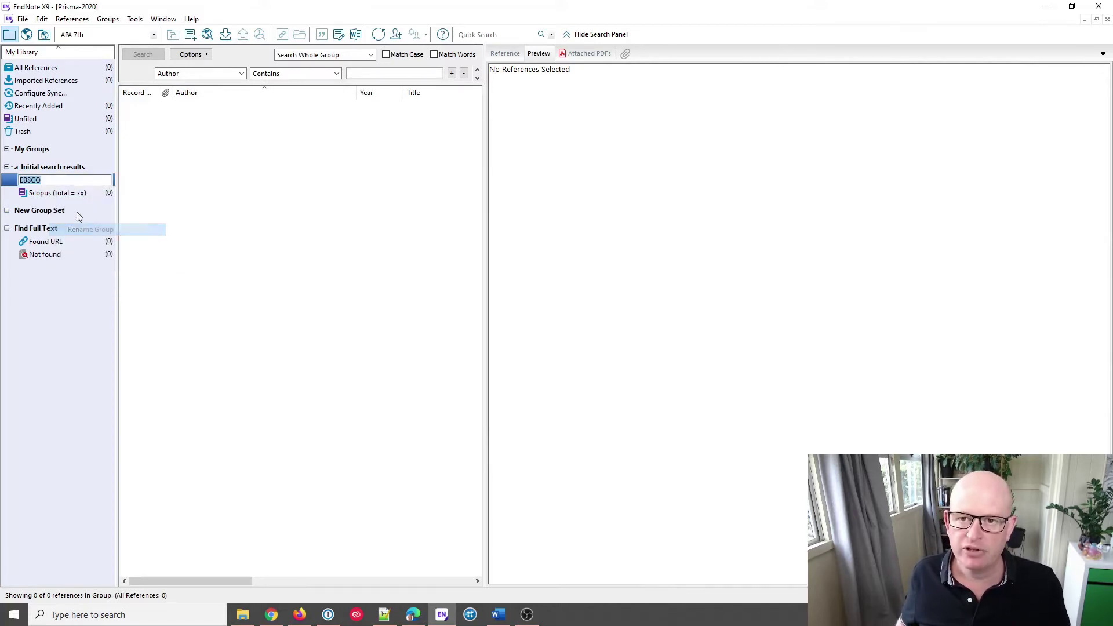
click(66, 180)
text(()
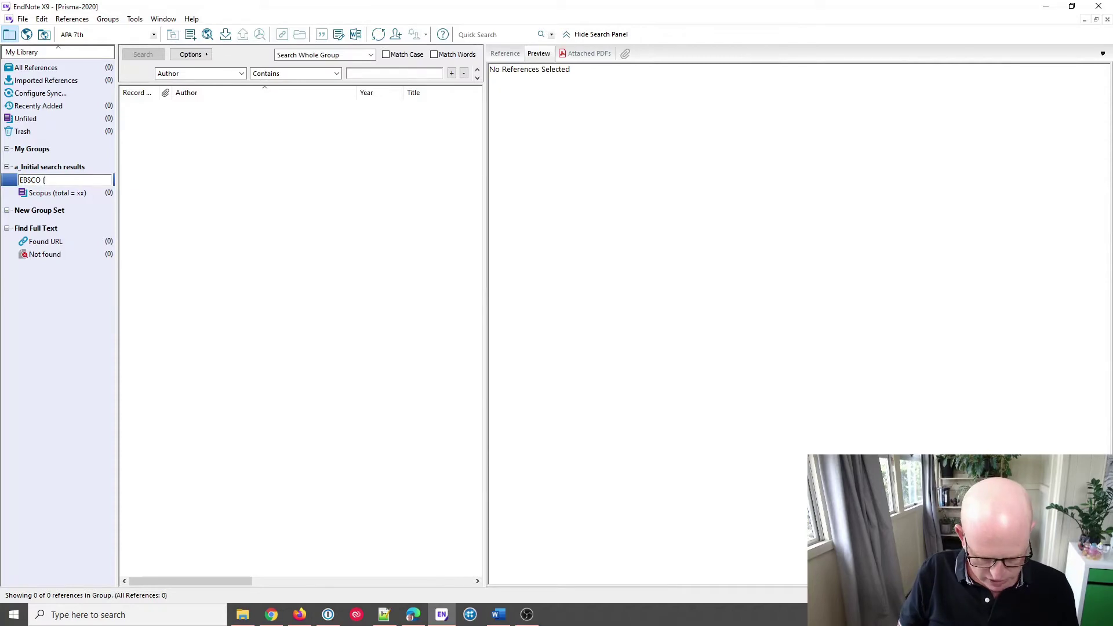
text(total)
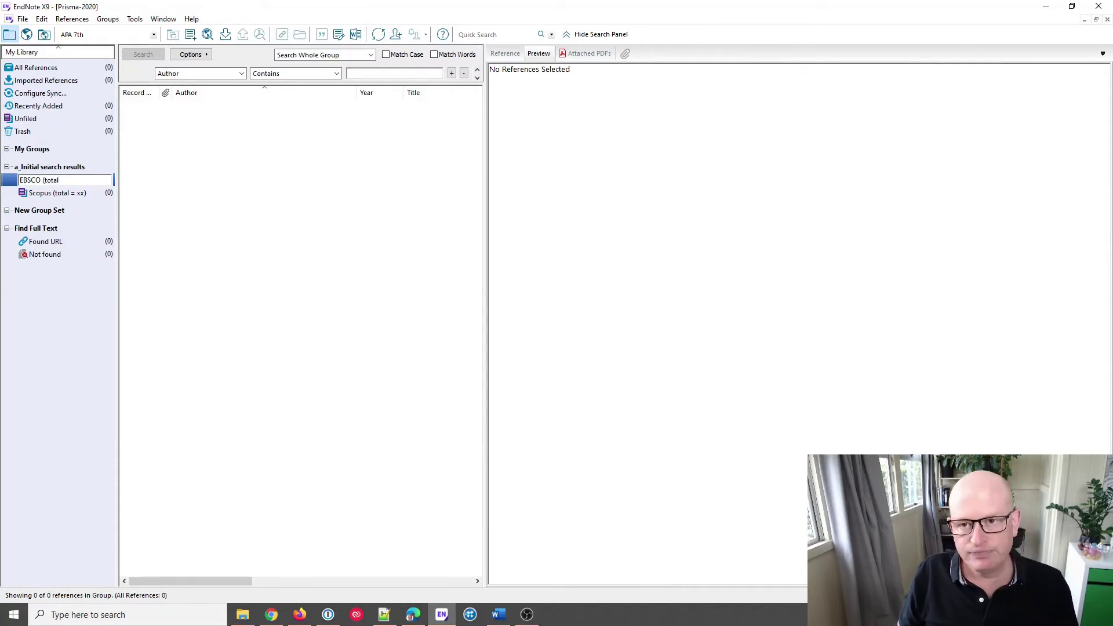
text( =)
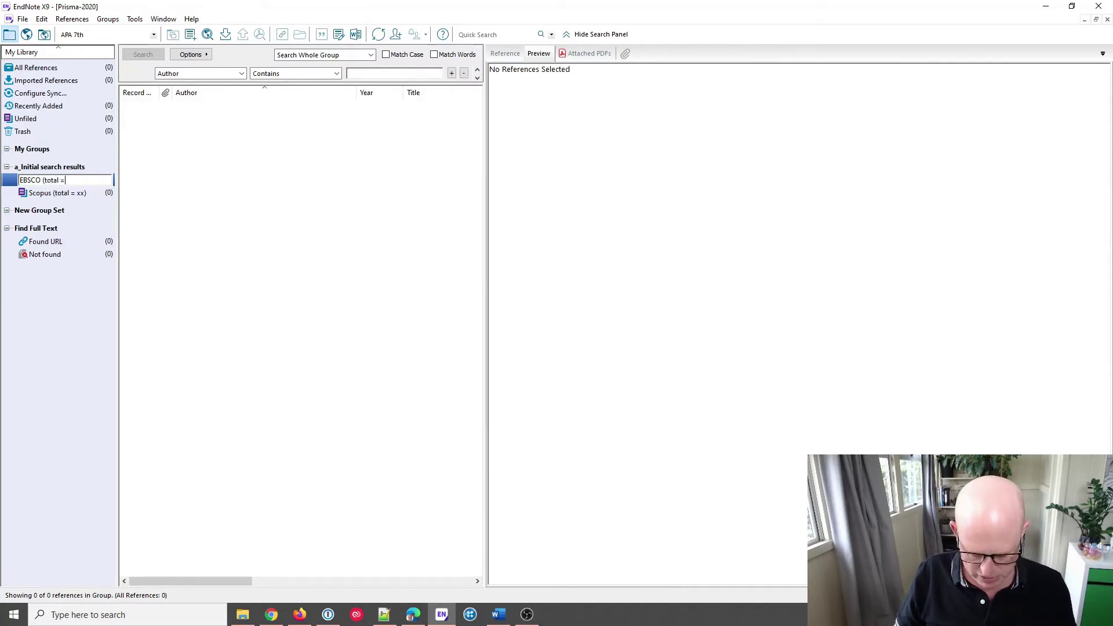
text( xx))
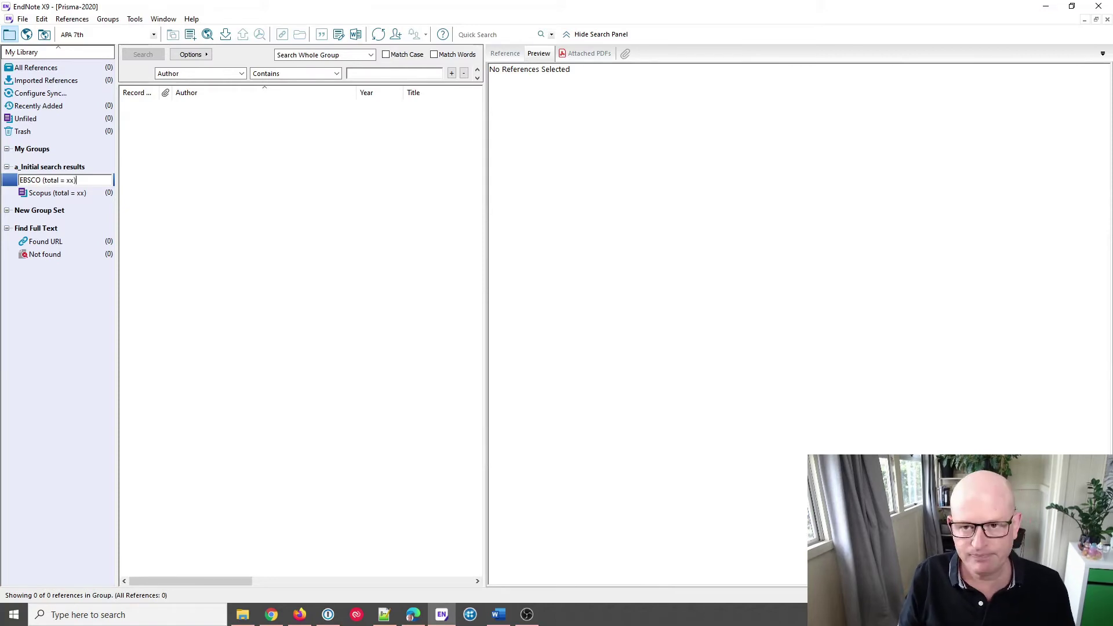
key(Return)
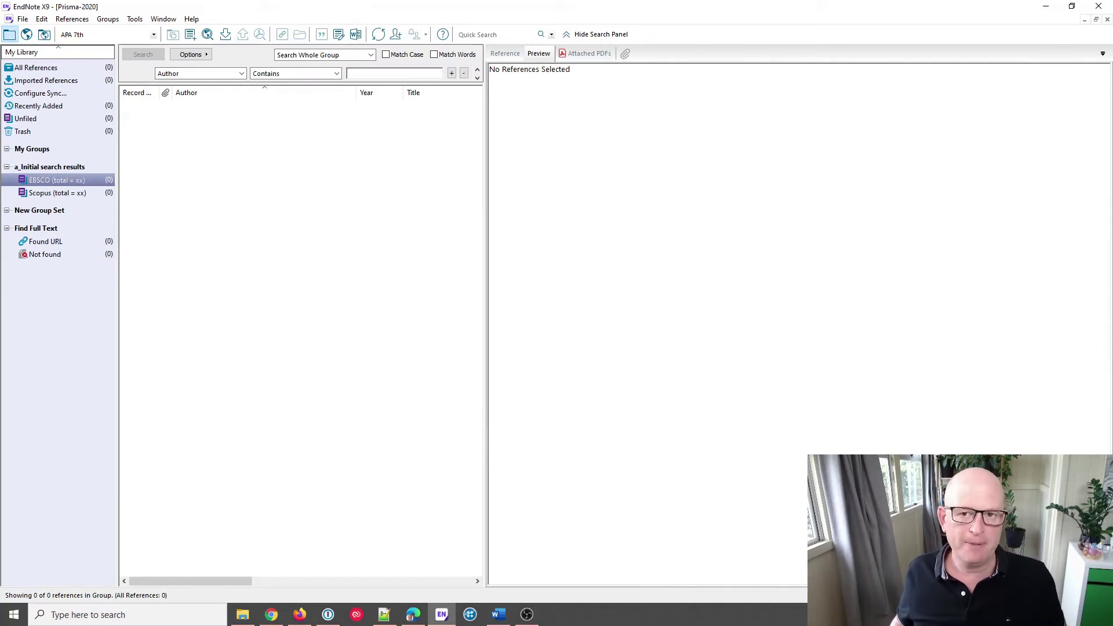
click(384, 614)
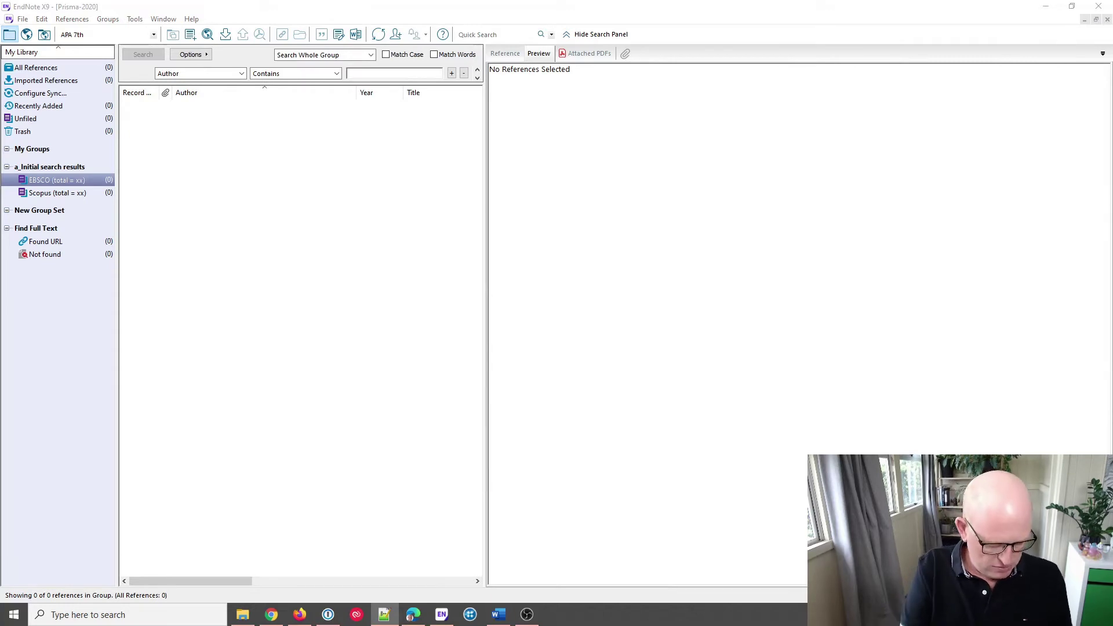
Step: Create a group set under My Groups named b_Duplicates removed
right_click(41, 149)
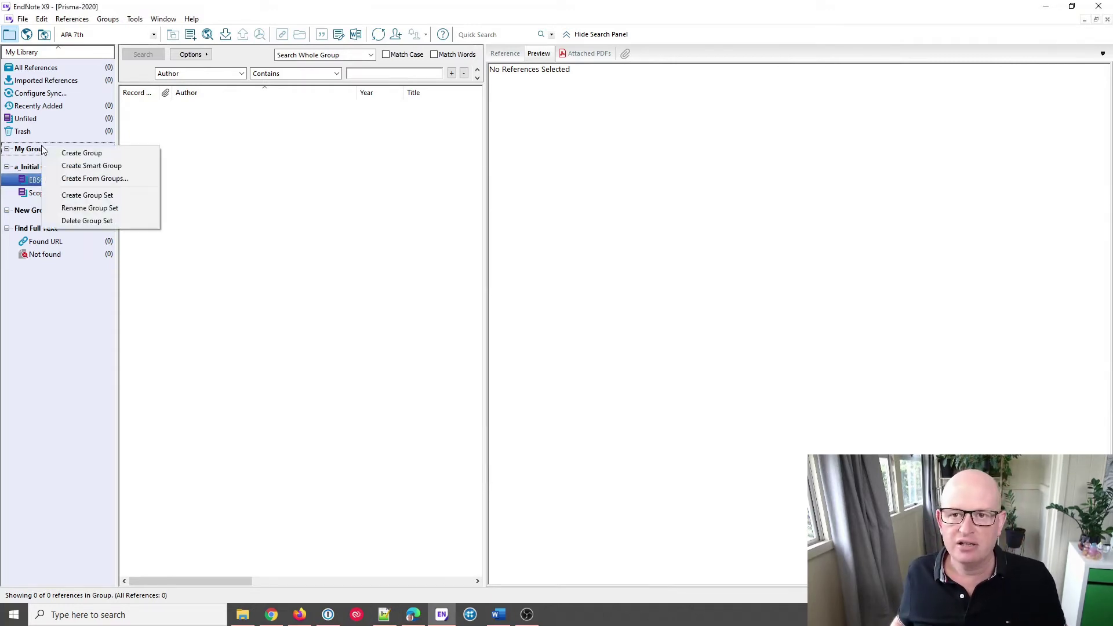
click(77, 195)
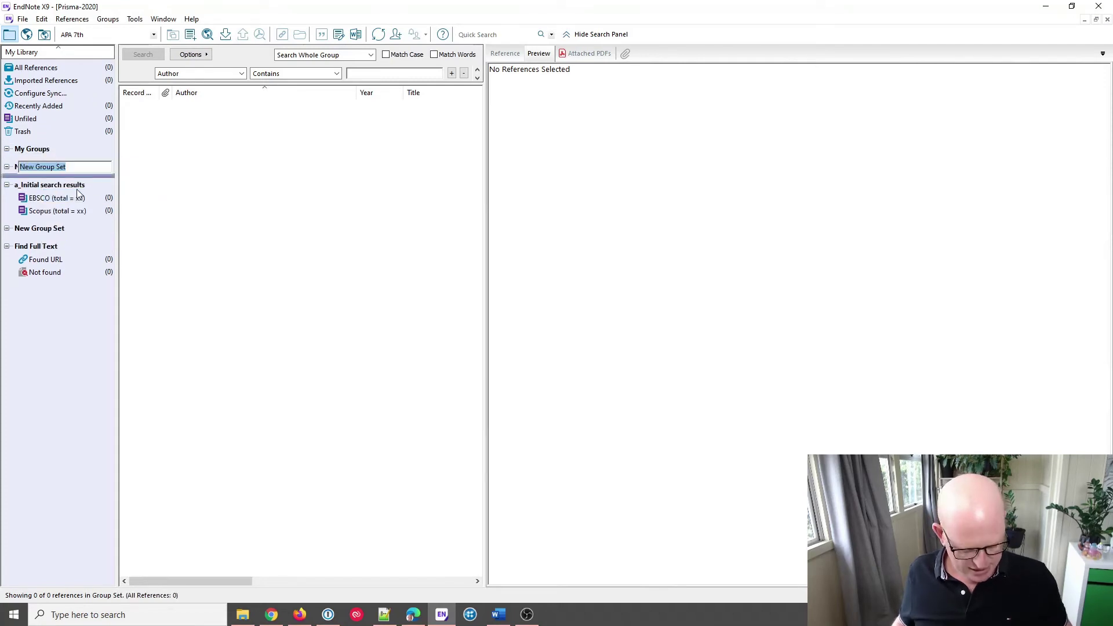
text(b_Duplicates removed)
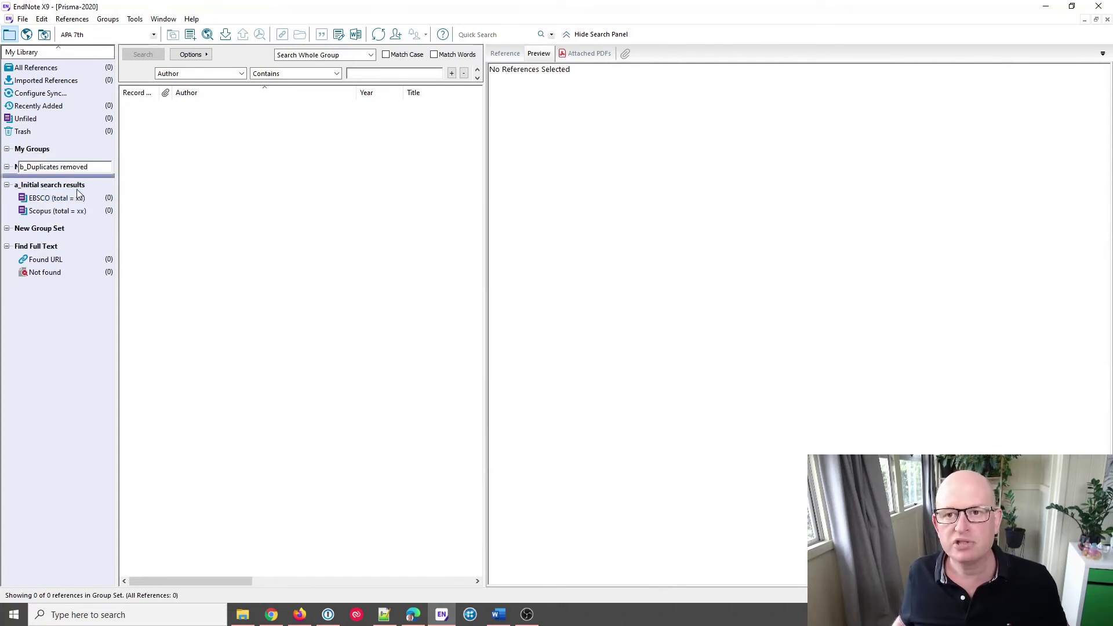
click(142, 190)
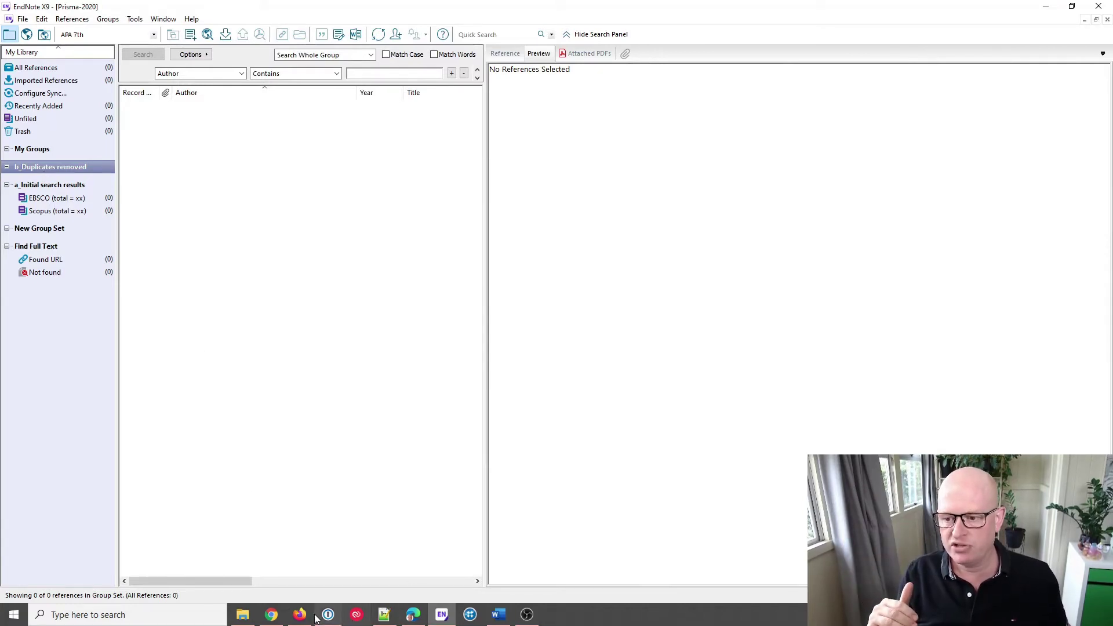
click(418, 614)
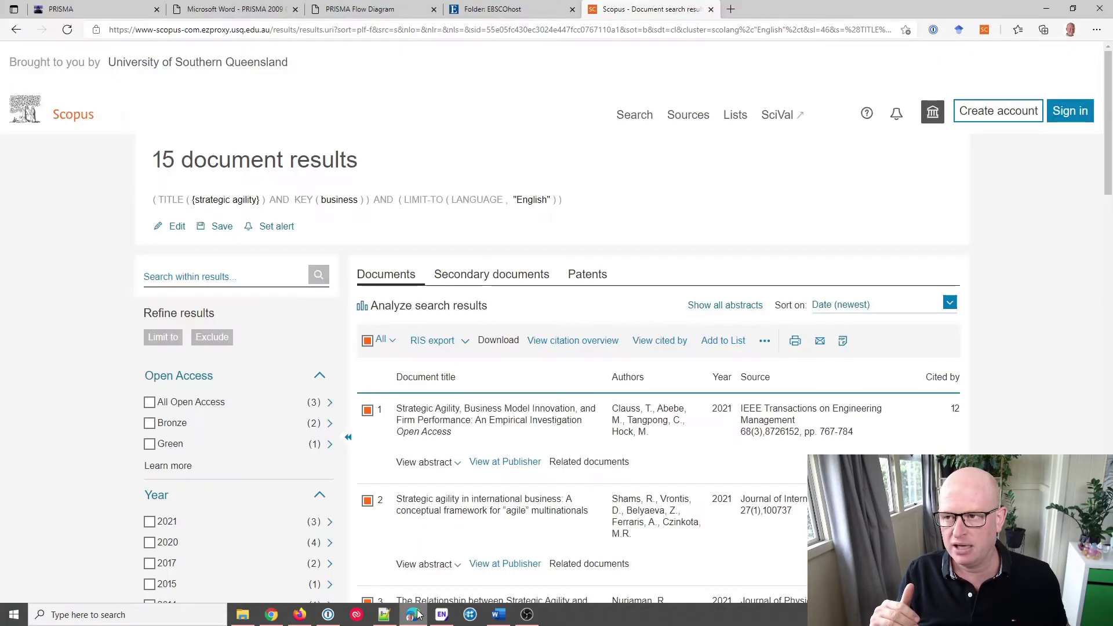
click(336, 7)
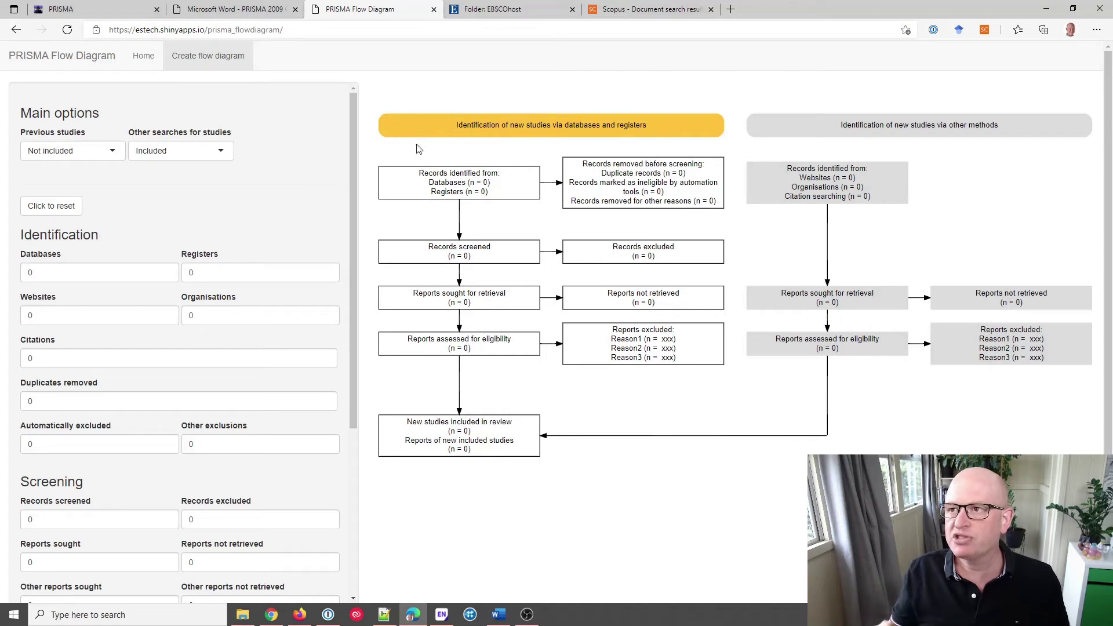
click(442, 615)
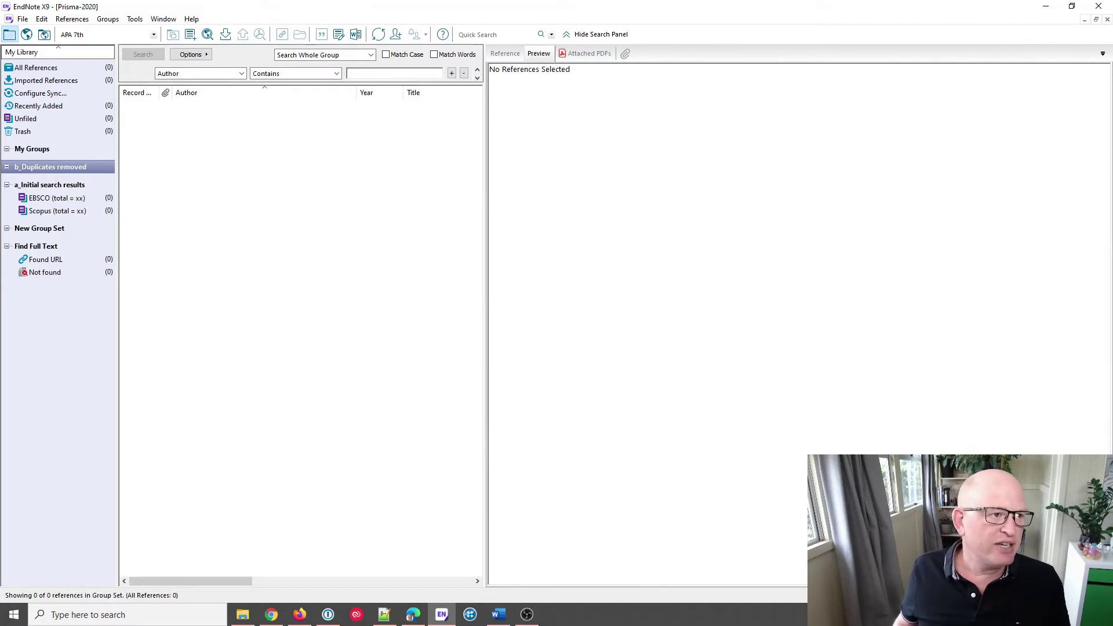
Step: Create a group 'Duplicates removed (total = xx)' inside b_Duplicates removed and select it
click(384, 614)
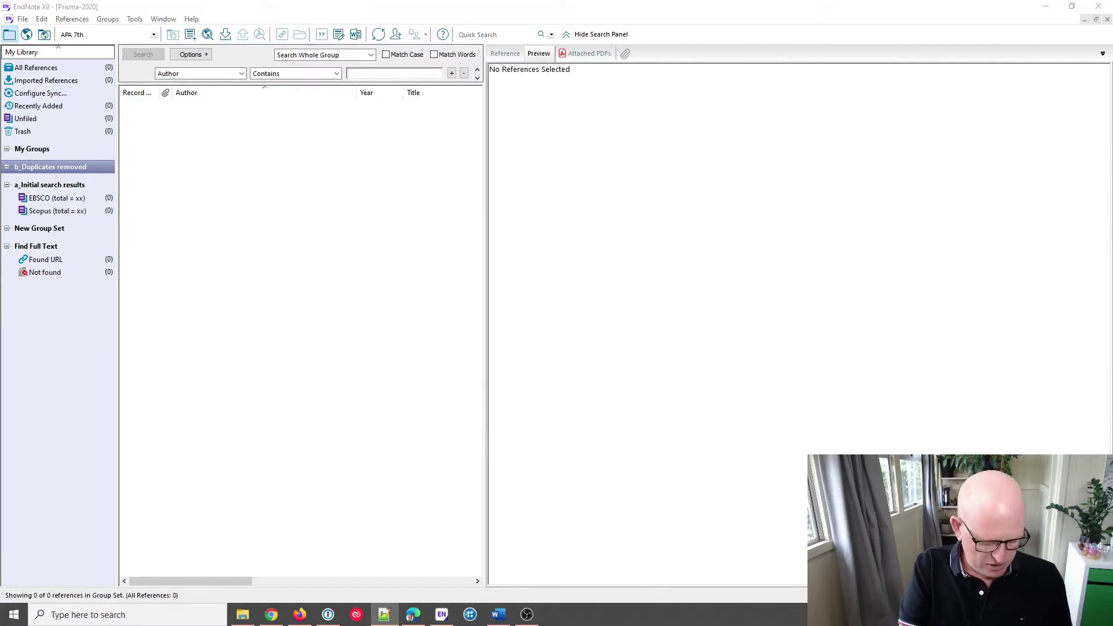
right_click(83, 170)
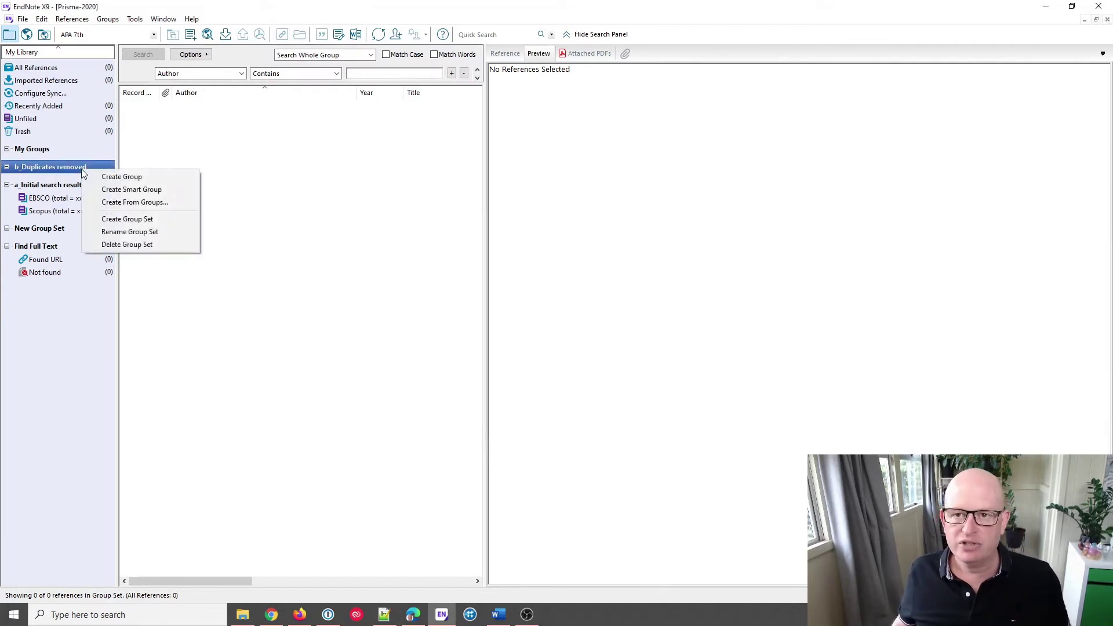
click(94, 177)
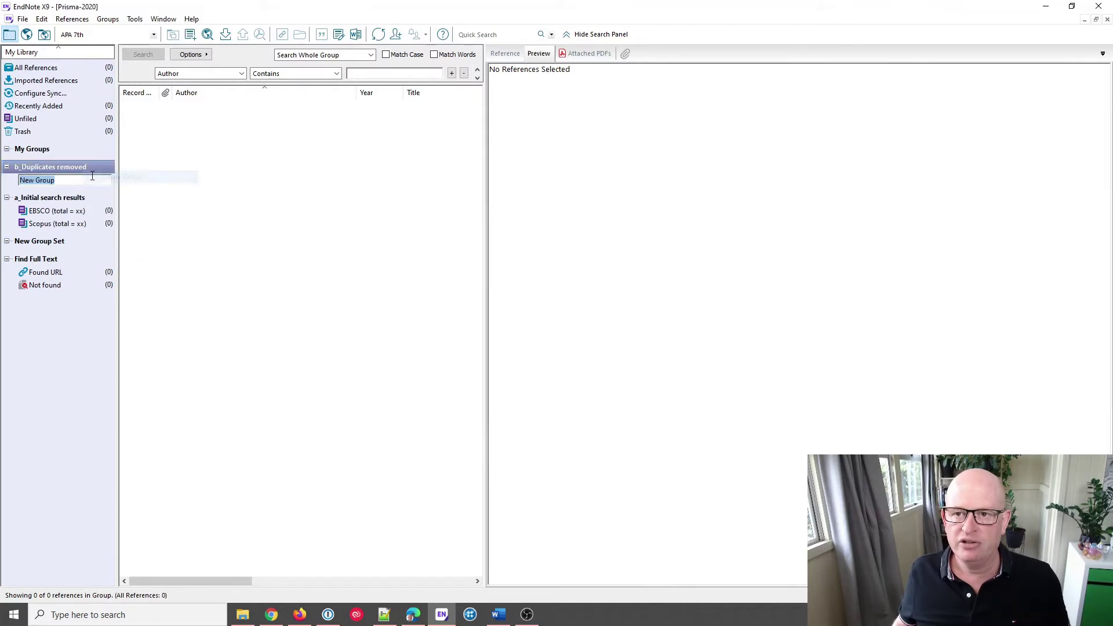
text(Duplicates removed (total = xx))
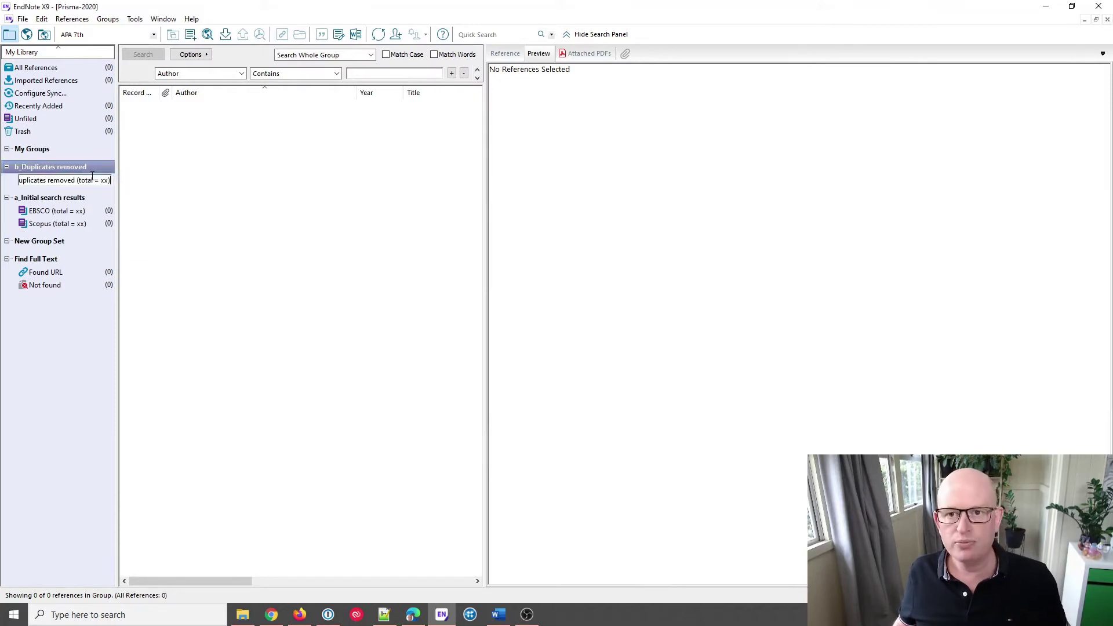
key(Return)
click(76, 181)
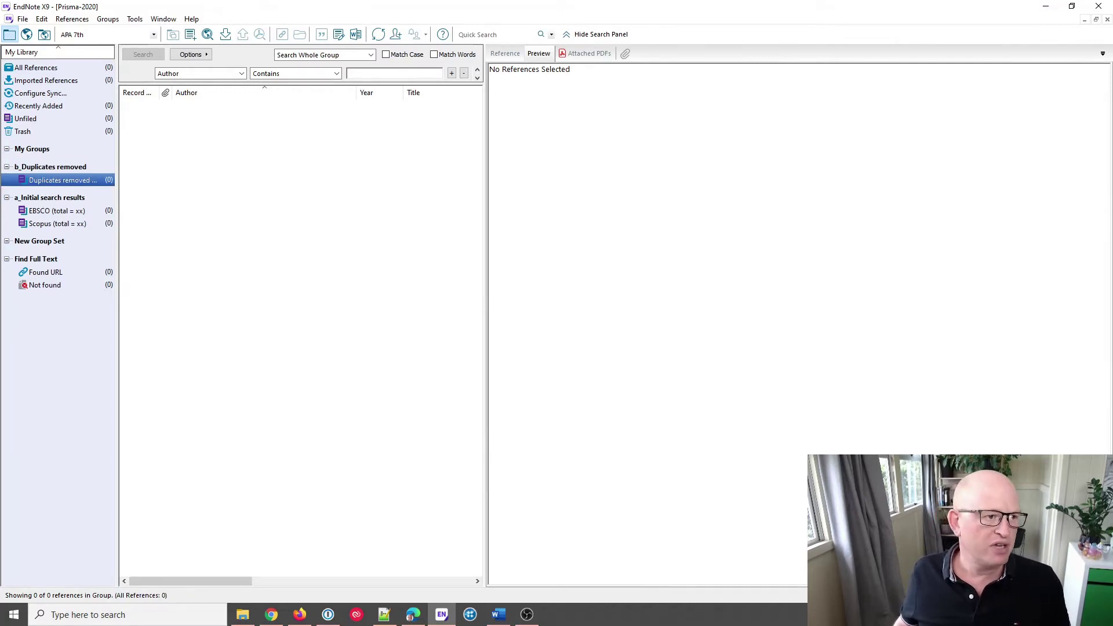
click(385, 613)
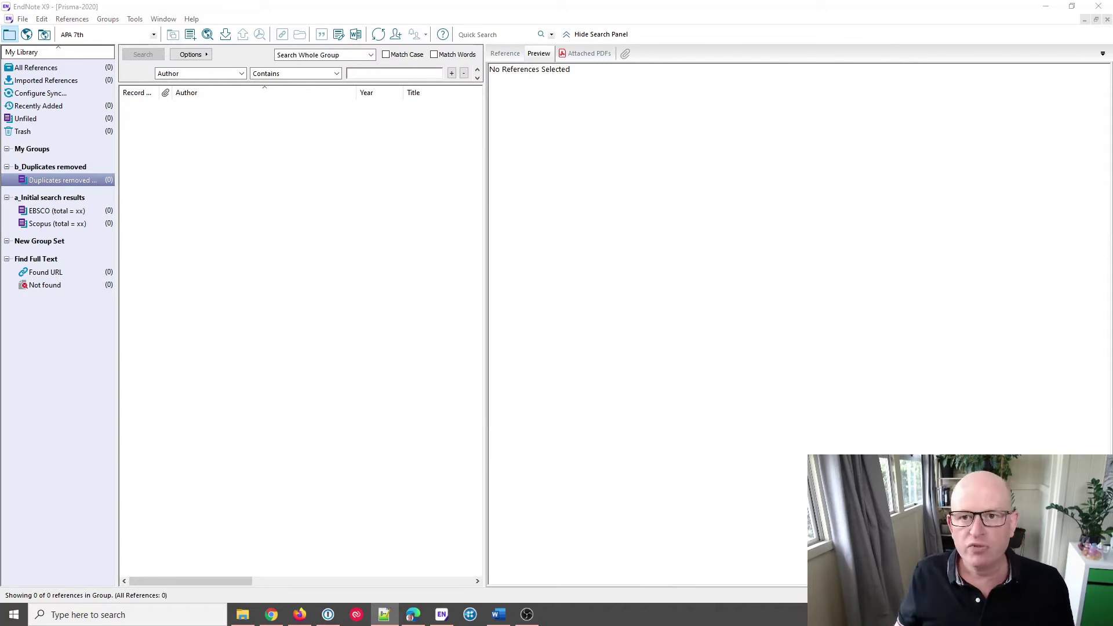
Step: Create a new group set named c_phase 1 retrieval
right_click(36, 153)
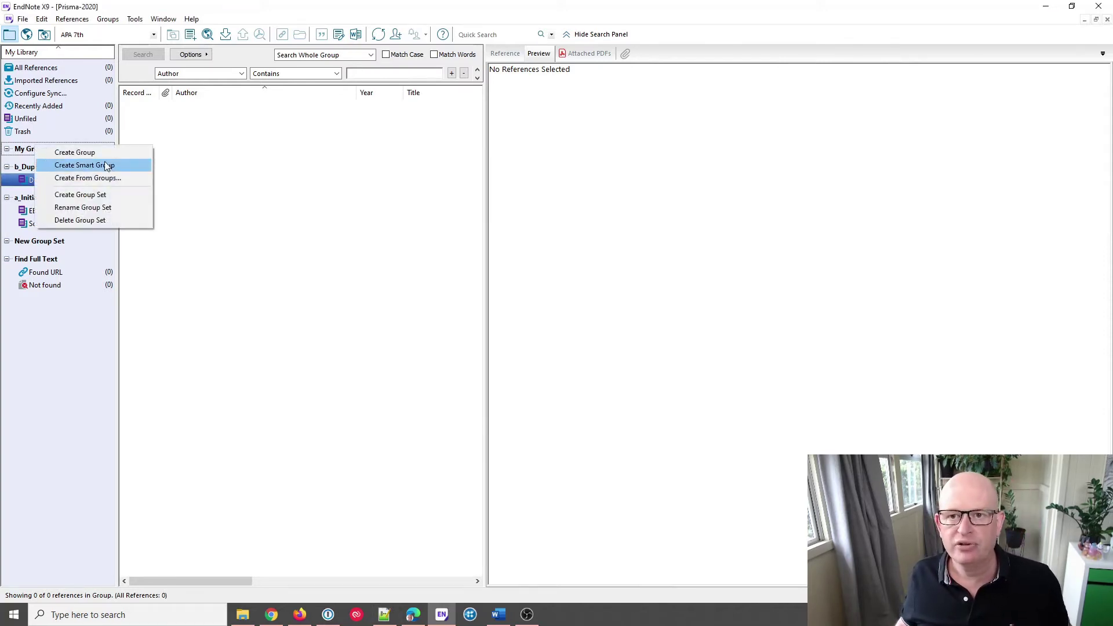
click(106, 194)
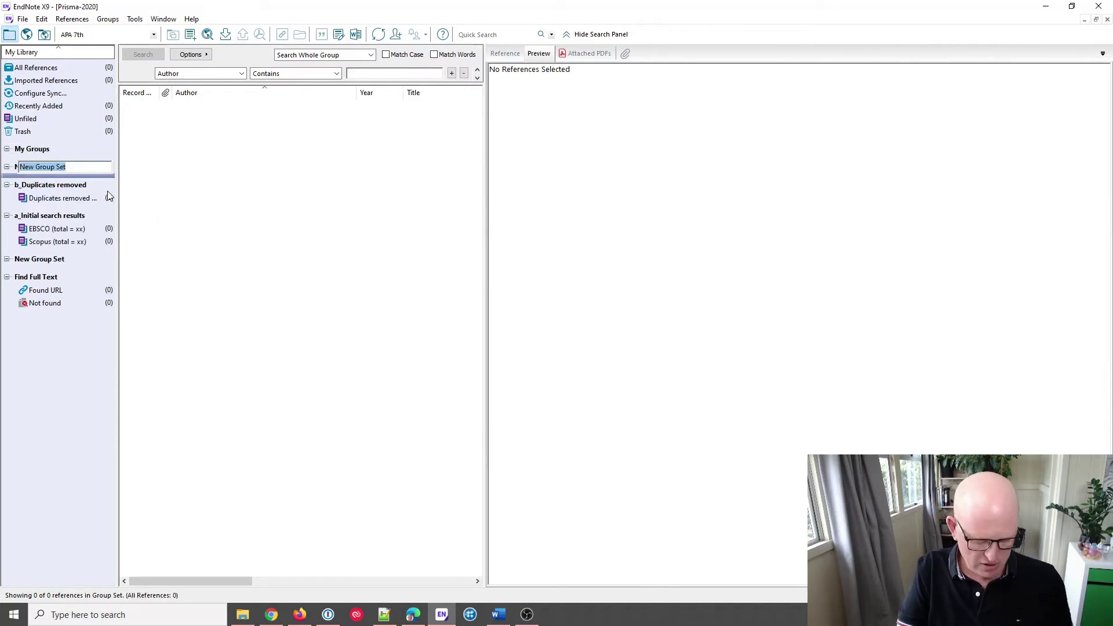
text(c_phase 1 retrieval)
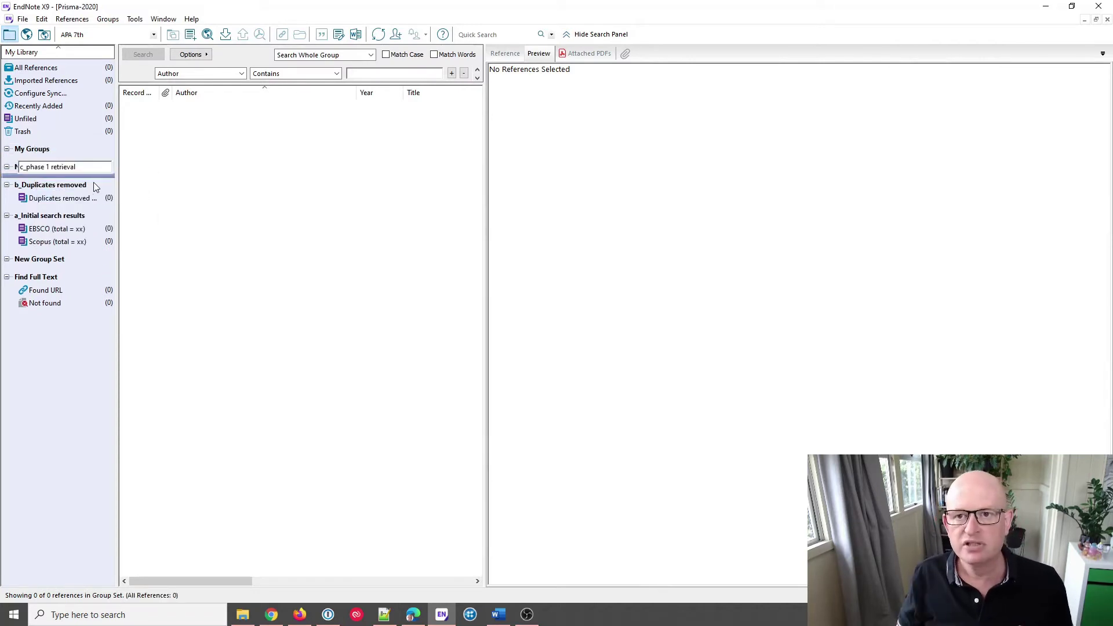
key(Return)
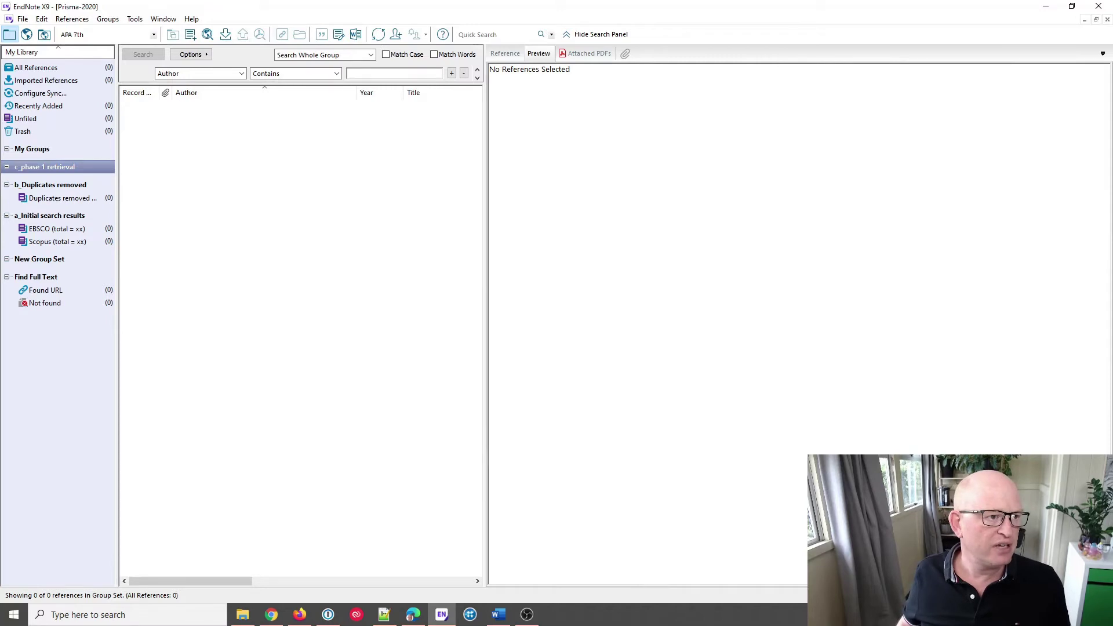
click(384, 614)
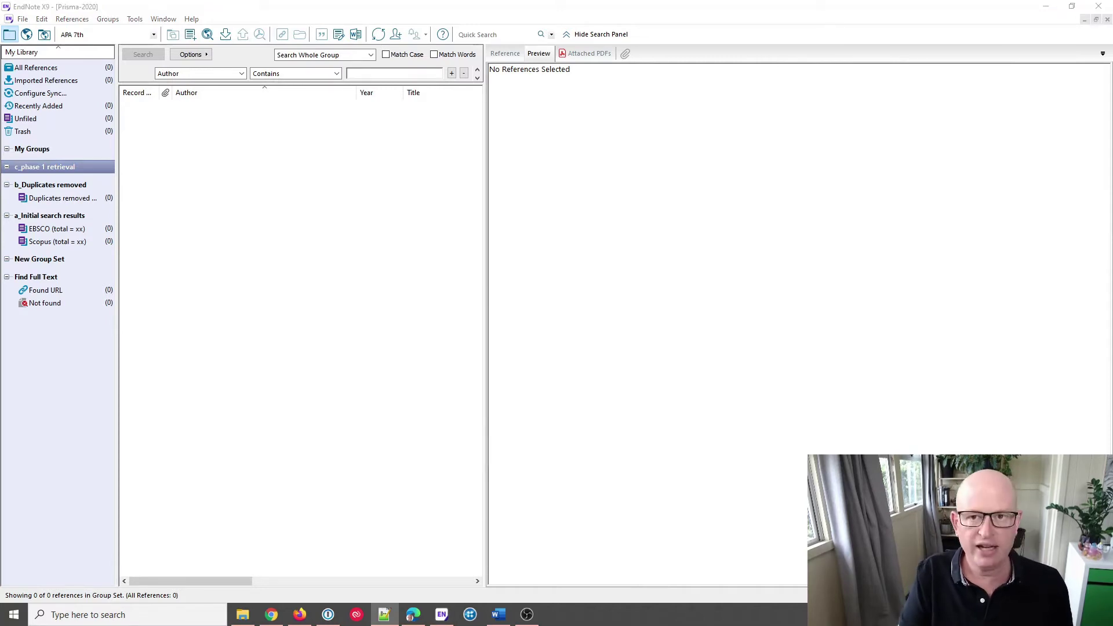
Step: Add Exclude (total = xx) and Include (total = xx) groups to c_phase 1 retrieval
right_click(72, 167)
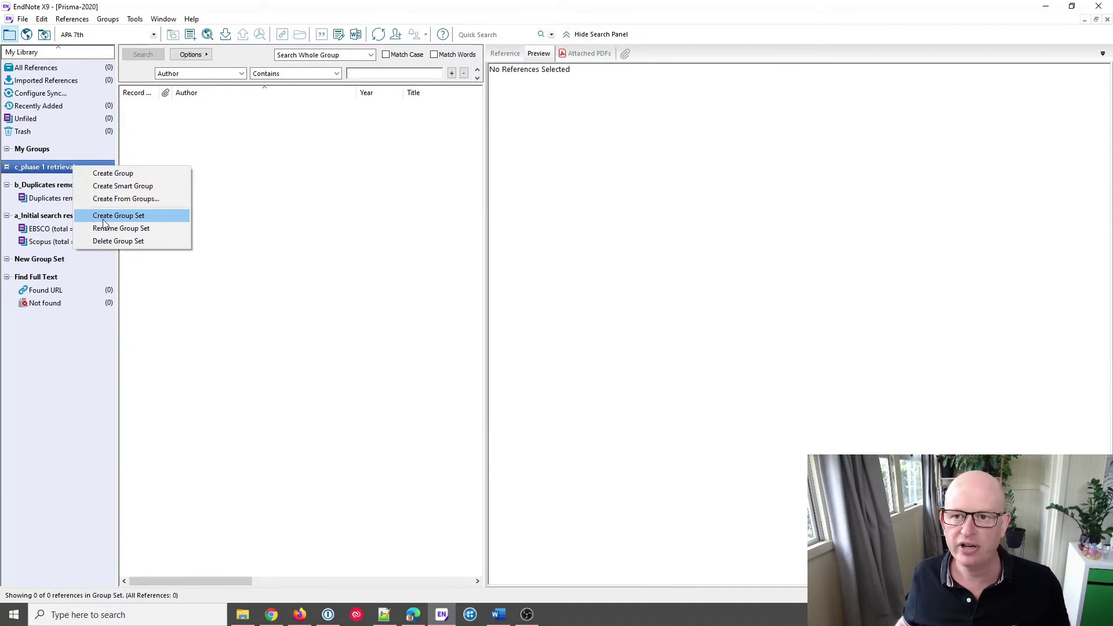
click(115, 171)
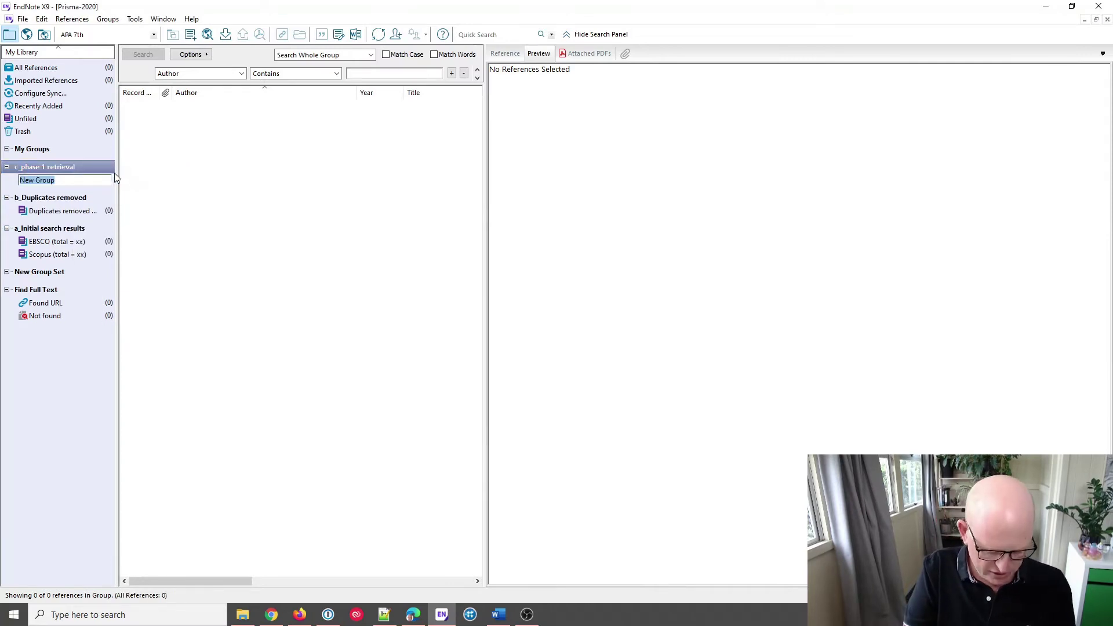
text(Exclude (total = xx))
click(54, 169)
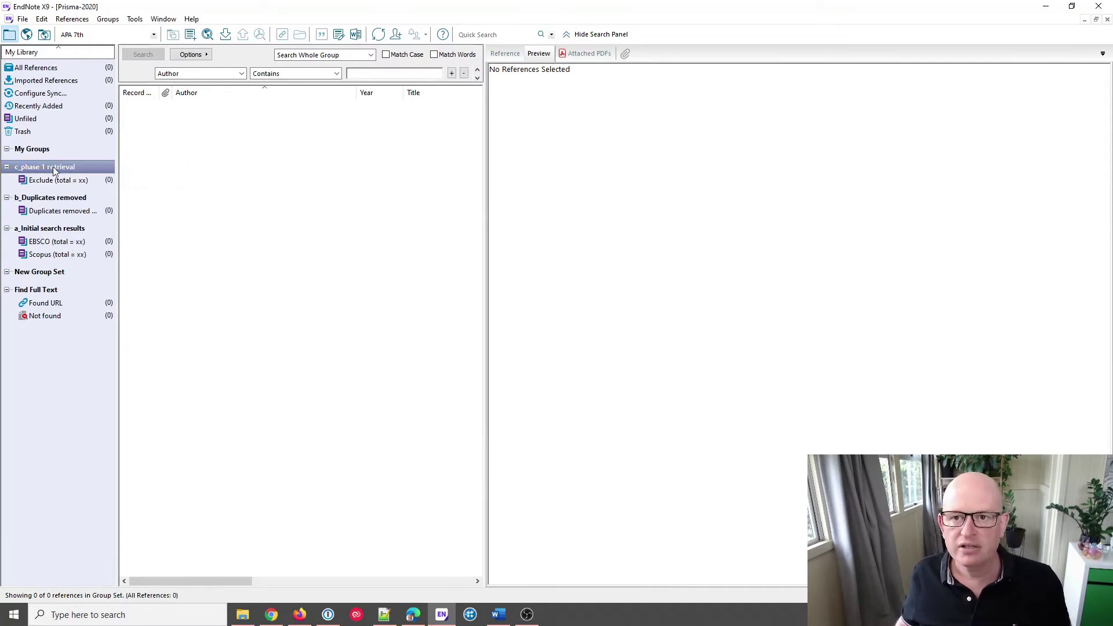
right_click(56, 170)
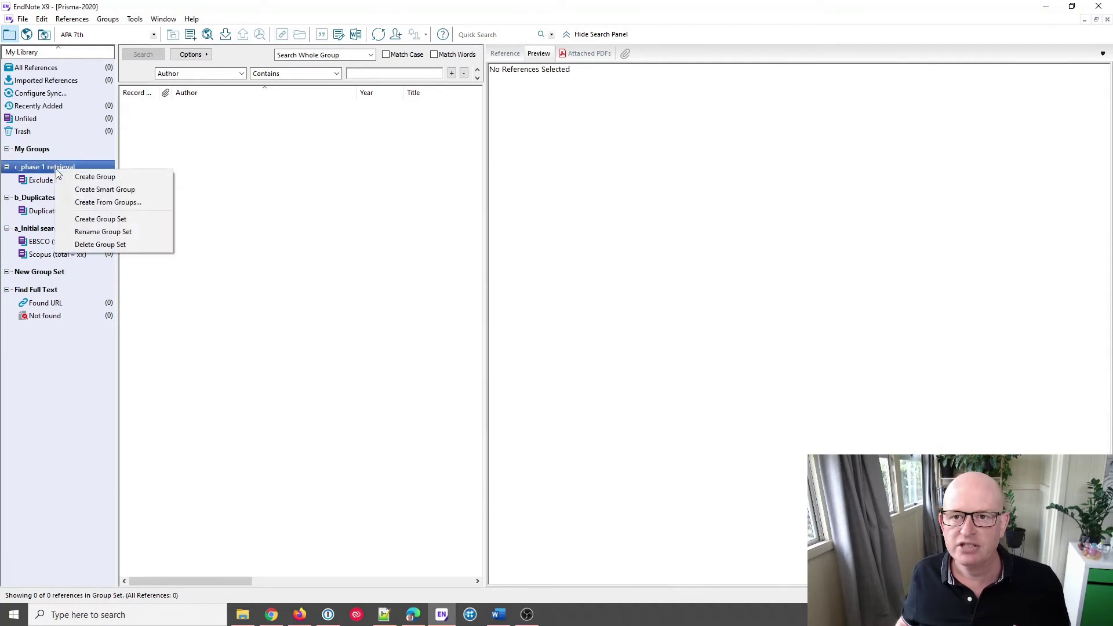
click(95, 178)
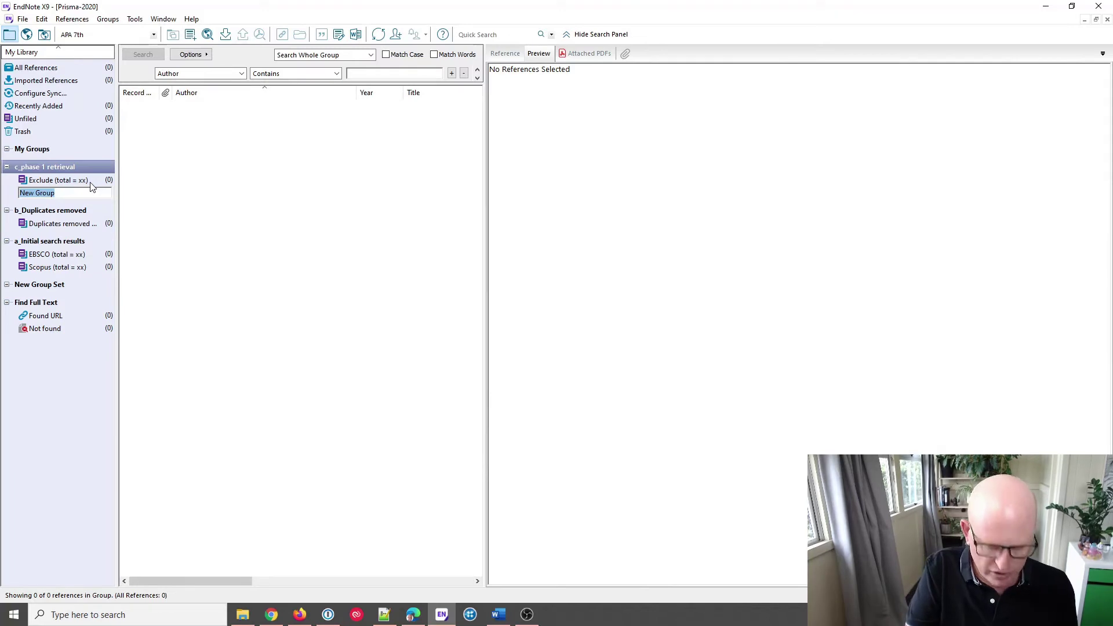
text(Exclude (total = xx))
drag(44, 195, 16, 200)
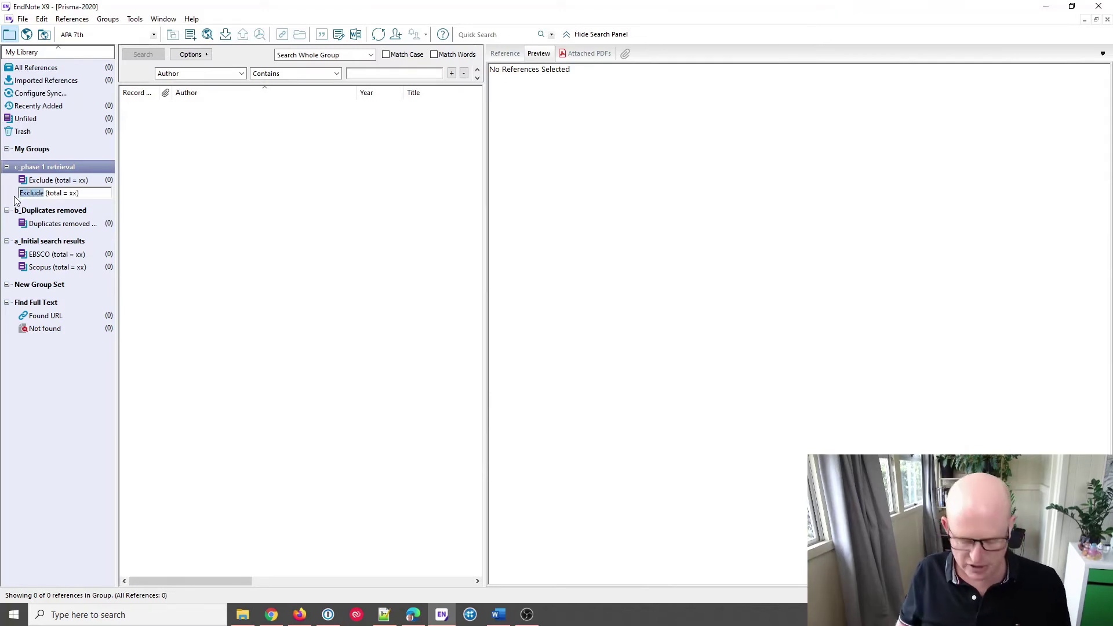
text(Include)
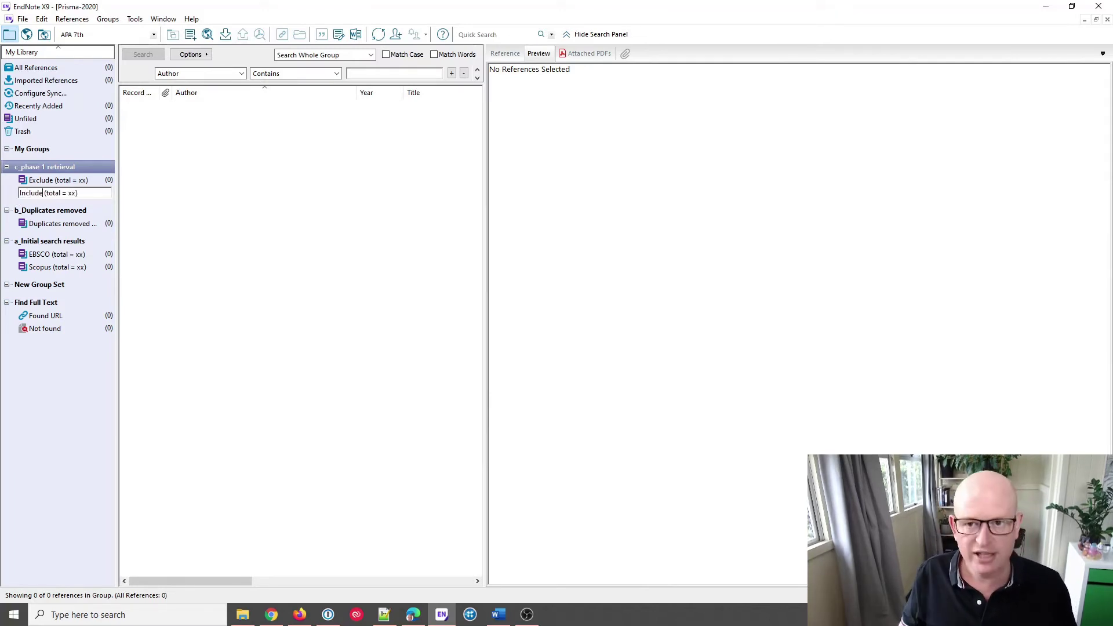
Step: Add a third group named Undecided (total = xx) to the set
right_click(79, 168)
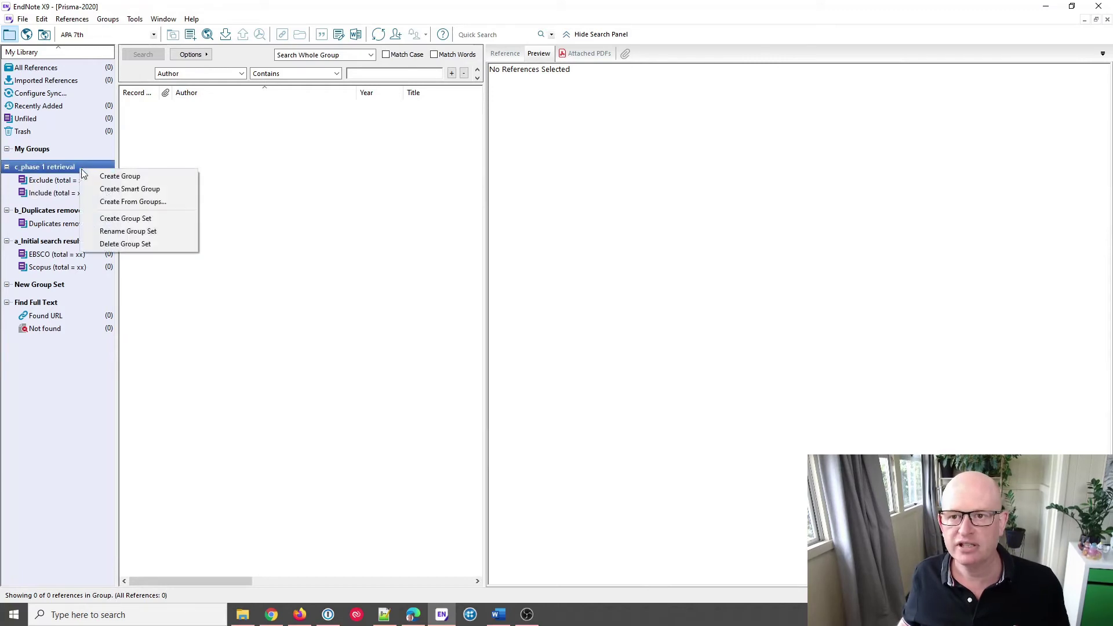
click(115, 177)
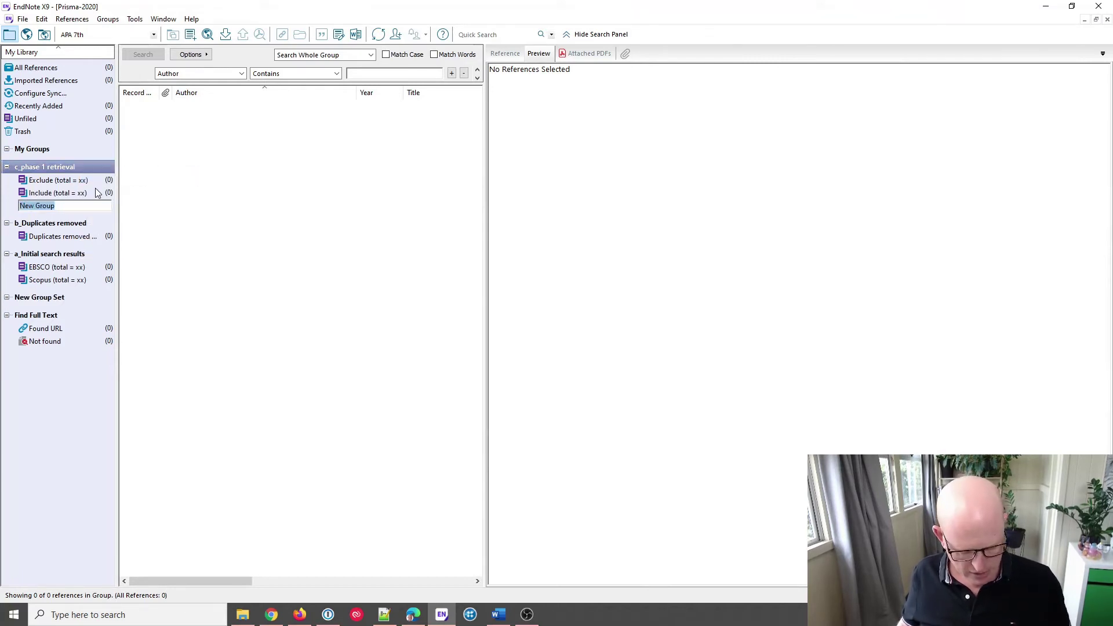
text(Exclude (total = xx))
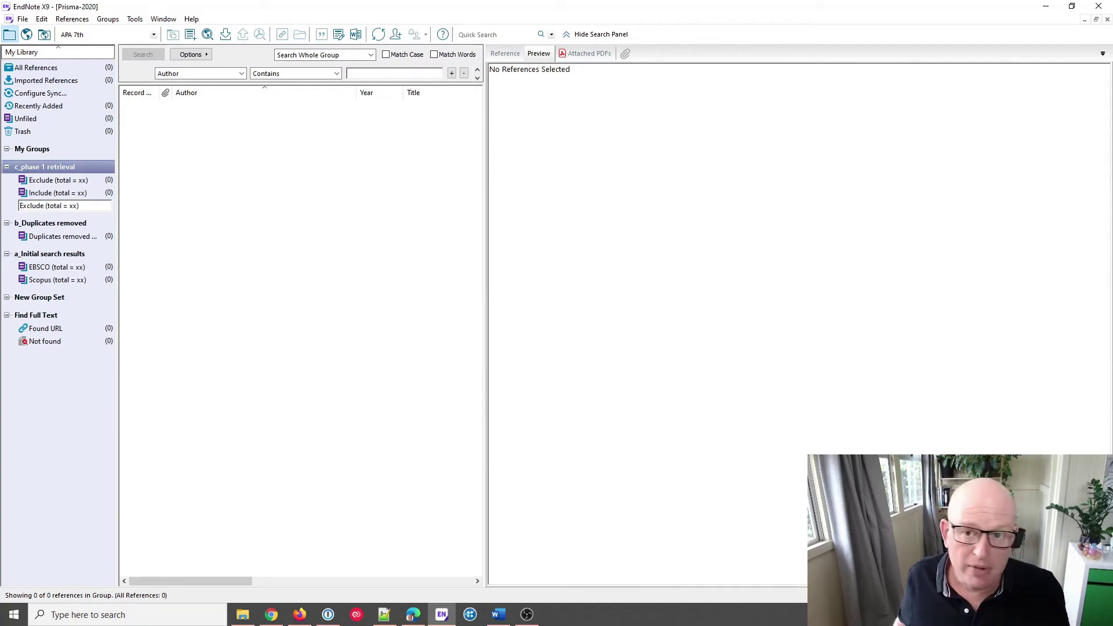
double_click(44, 207)
text(Undecid)
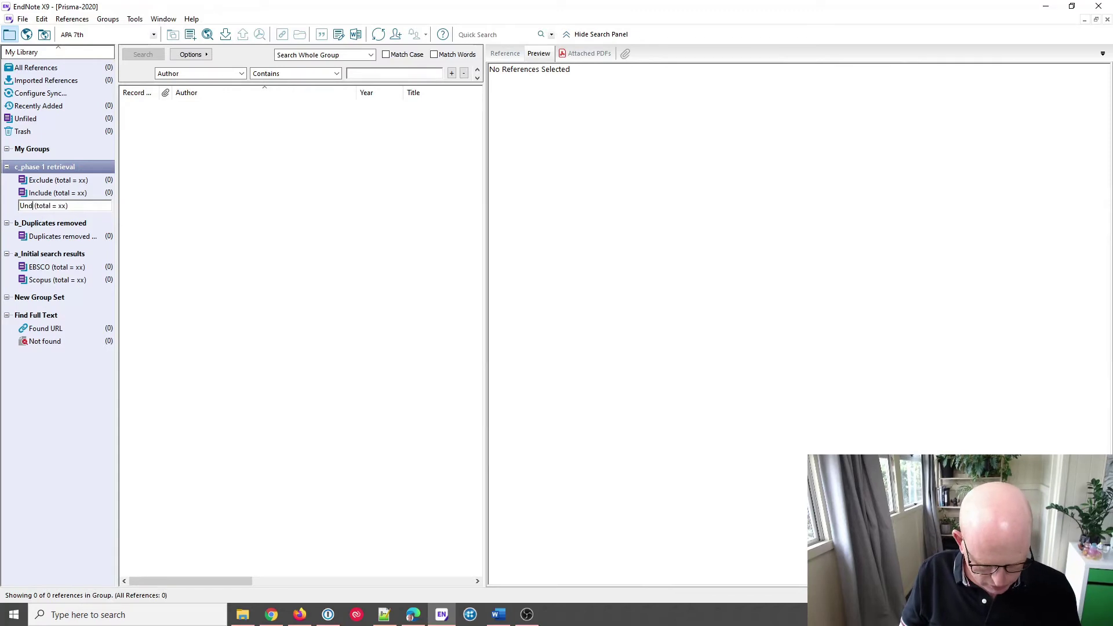
text(ed)
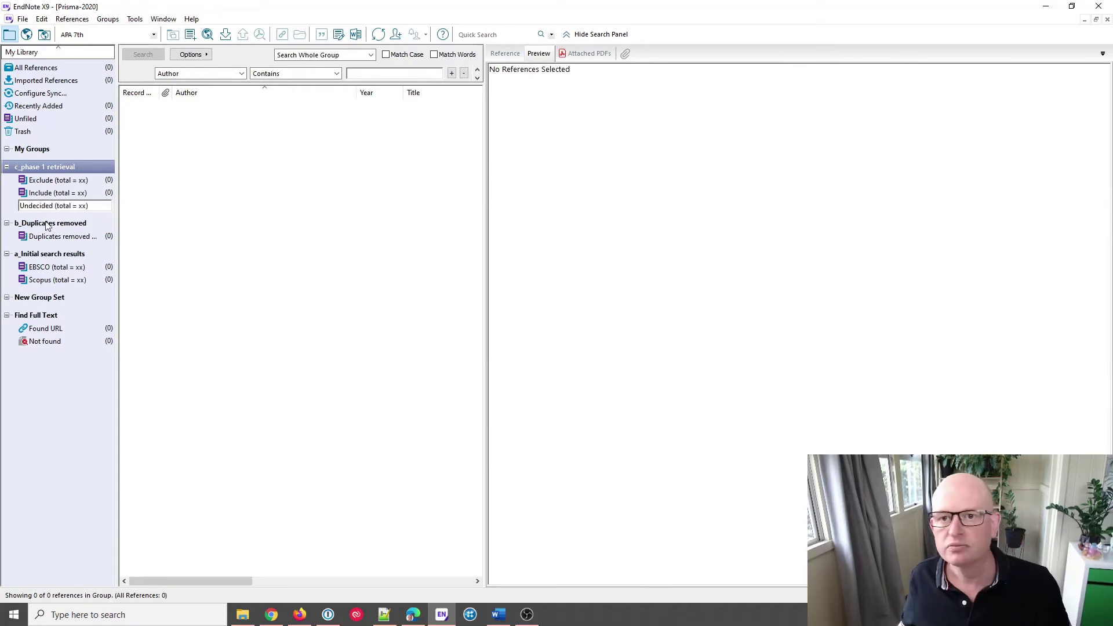
key(Return)
right_click(65, 169)
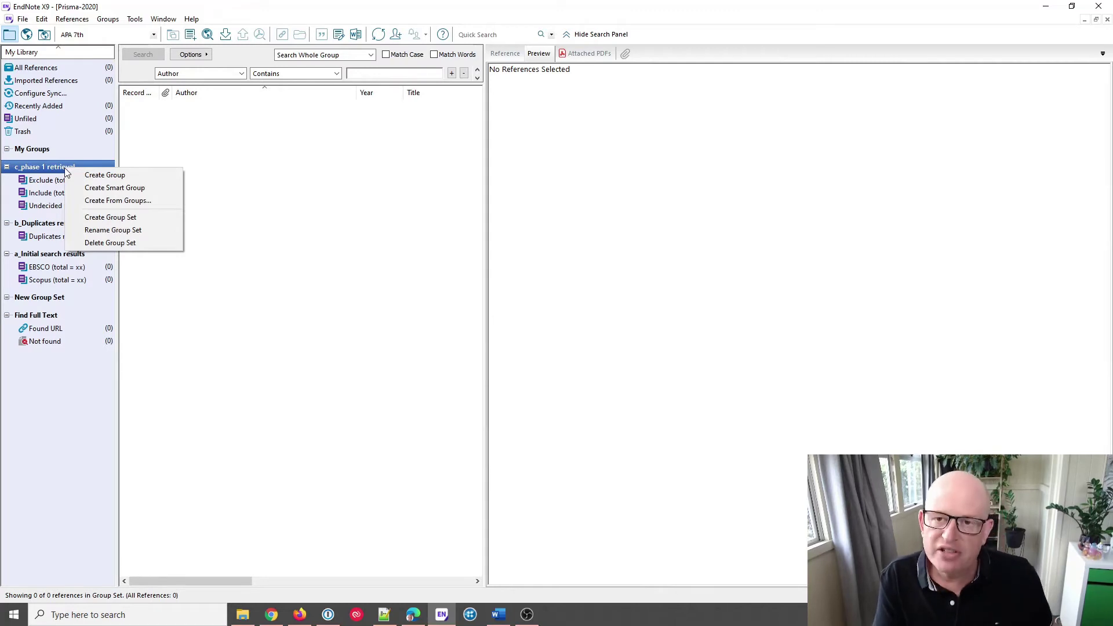
Step: Create a new group set under My Groups named 'd_Phase 2 Eligibility'
right_click(56, 147)
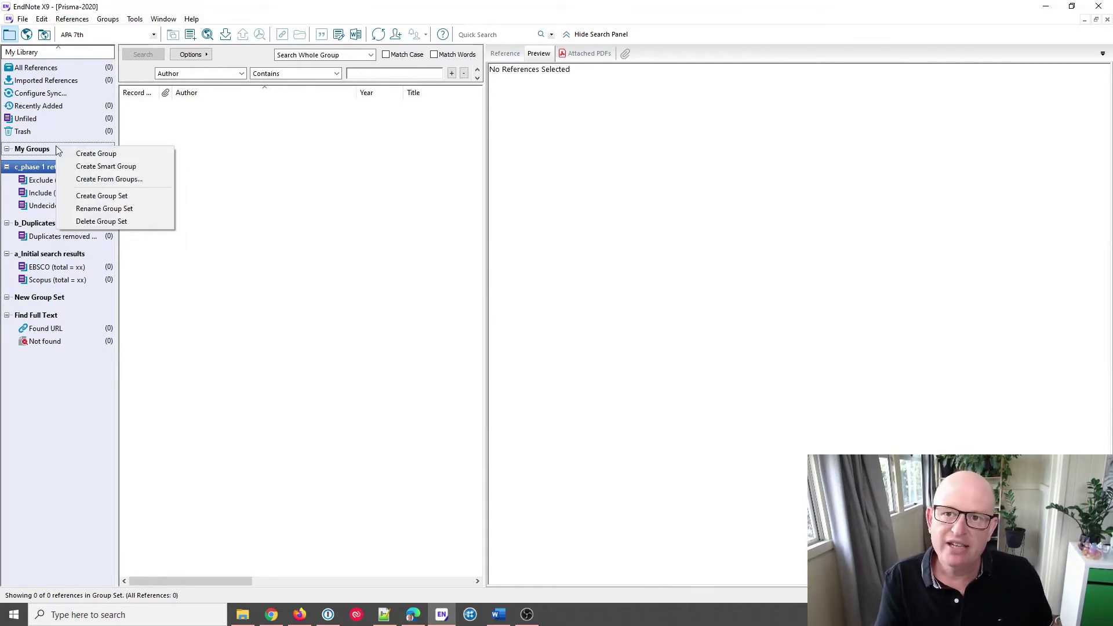
click(85, 197)
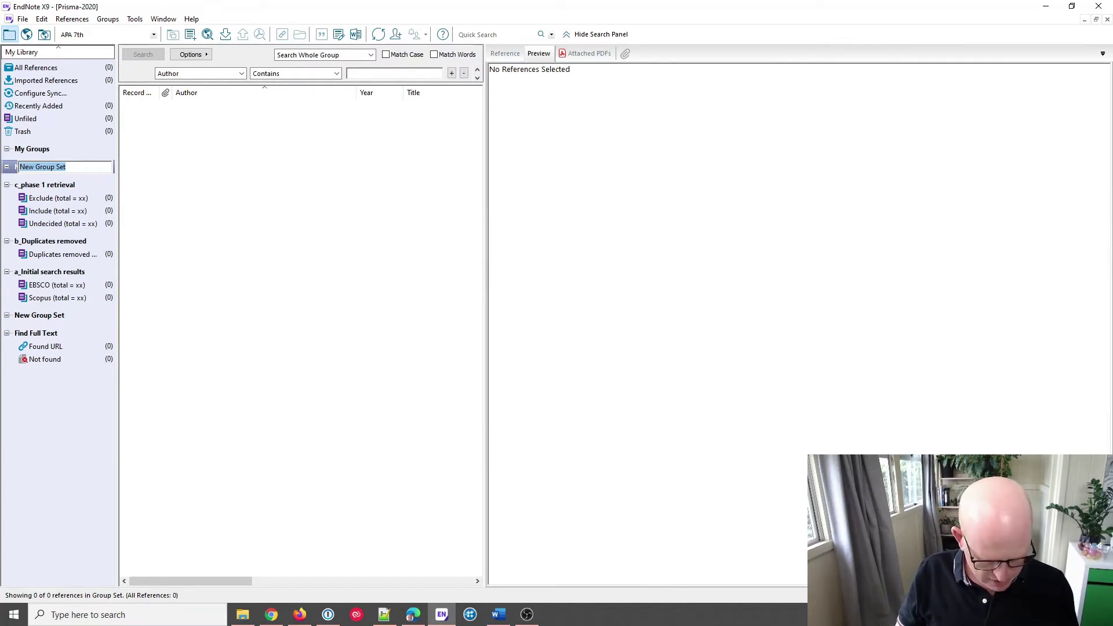
text(d_Pase 2 Eligibility)
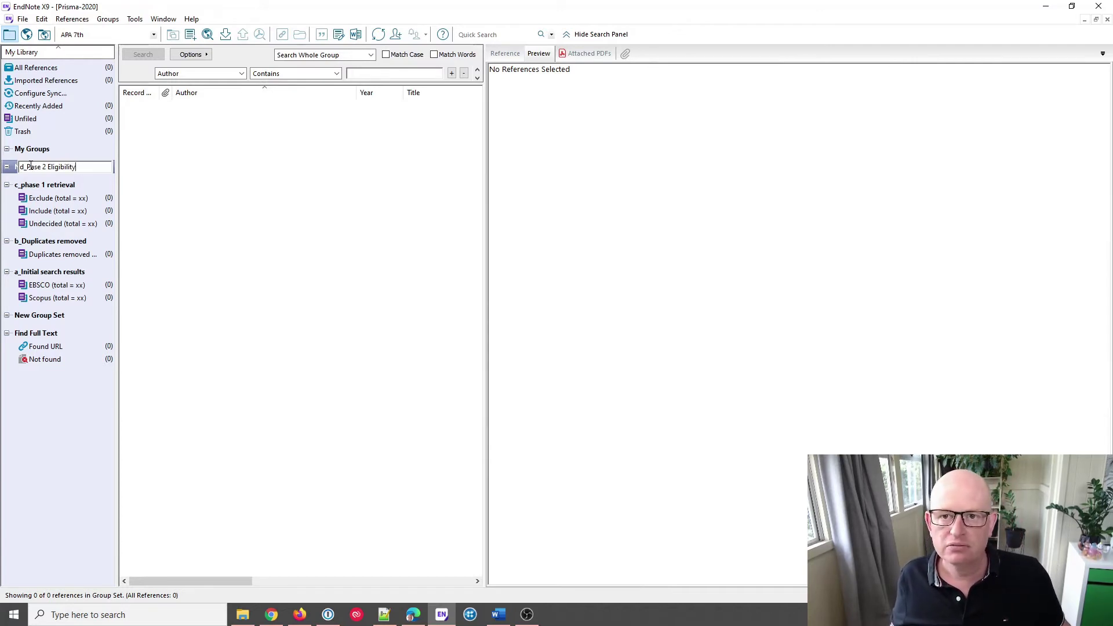
text(h)
key(Return)
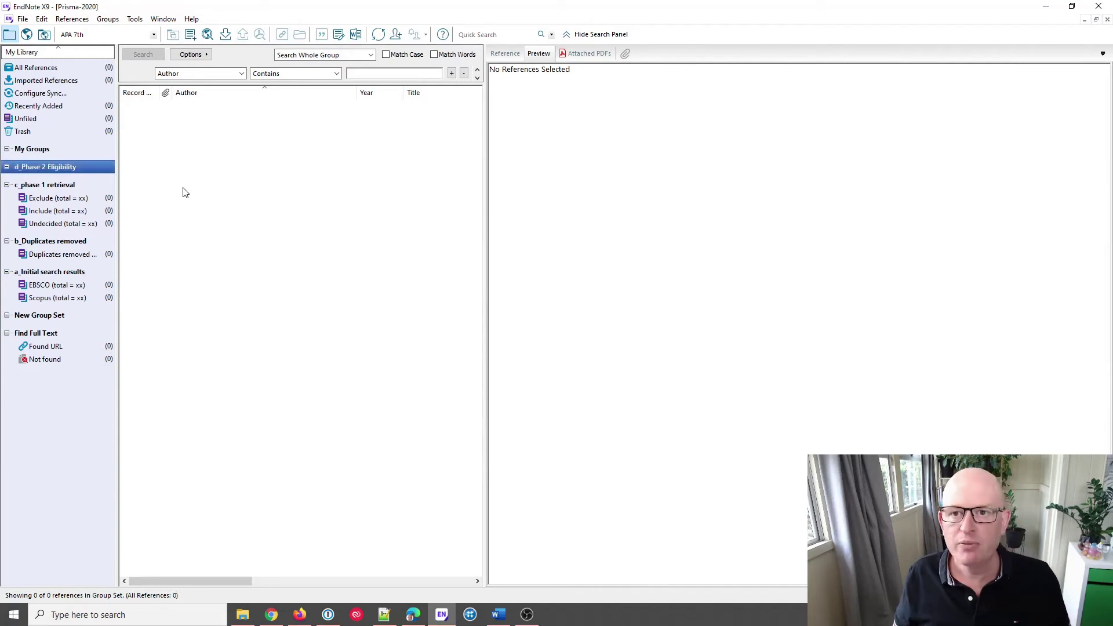
Step: Add 'Exclude (total = xx)' and 'Include (total = xx)' groups to d_Phase 2 Eligibility
right_click(70, 173)
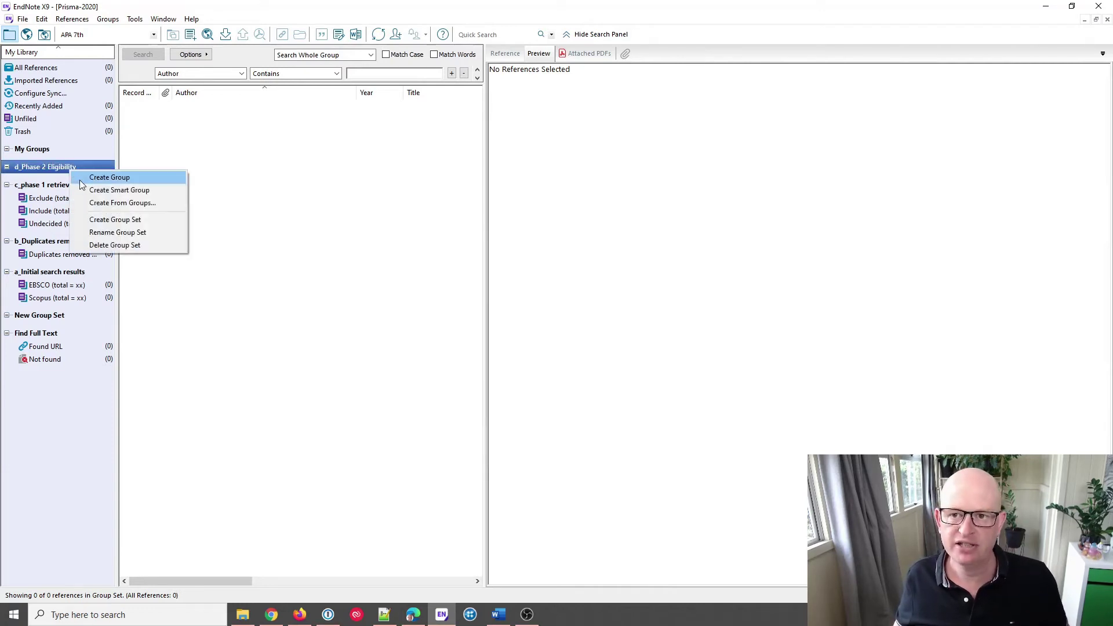
click(81, 181)
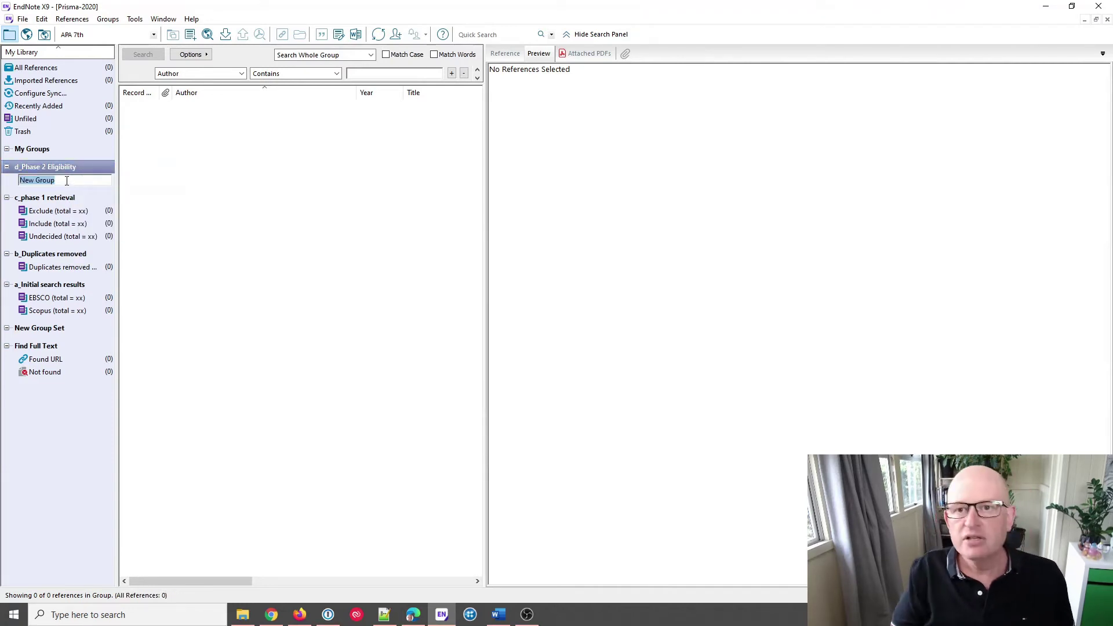
text(Exclude (total = xx))
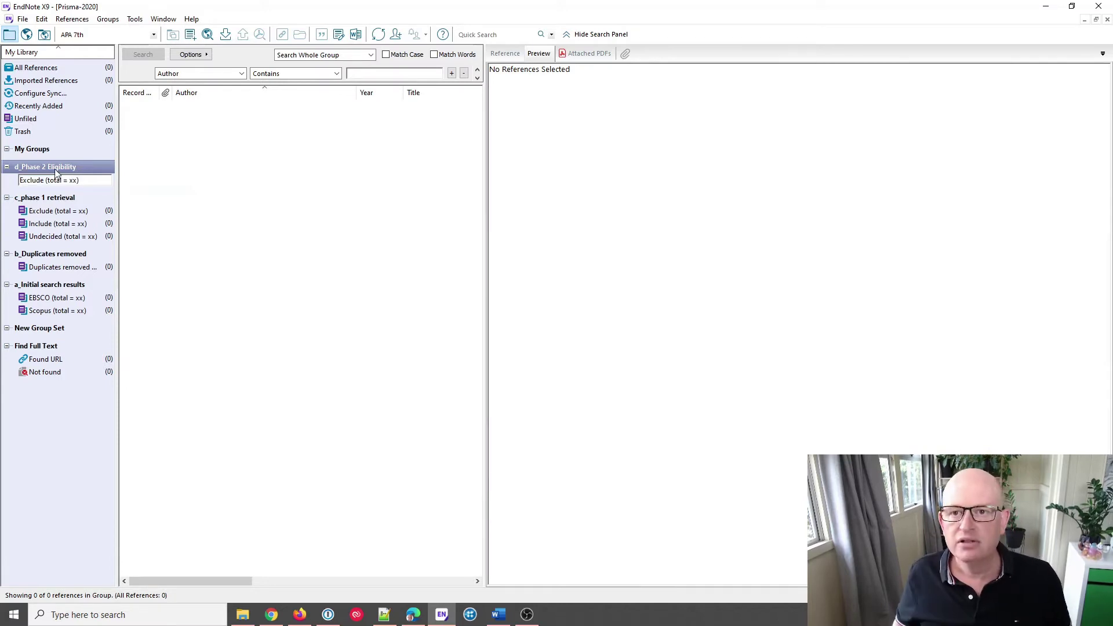
right_click(55, 171)
click(68, 178)
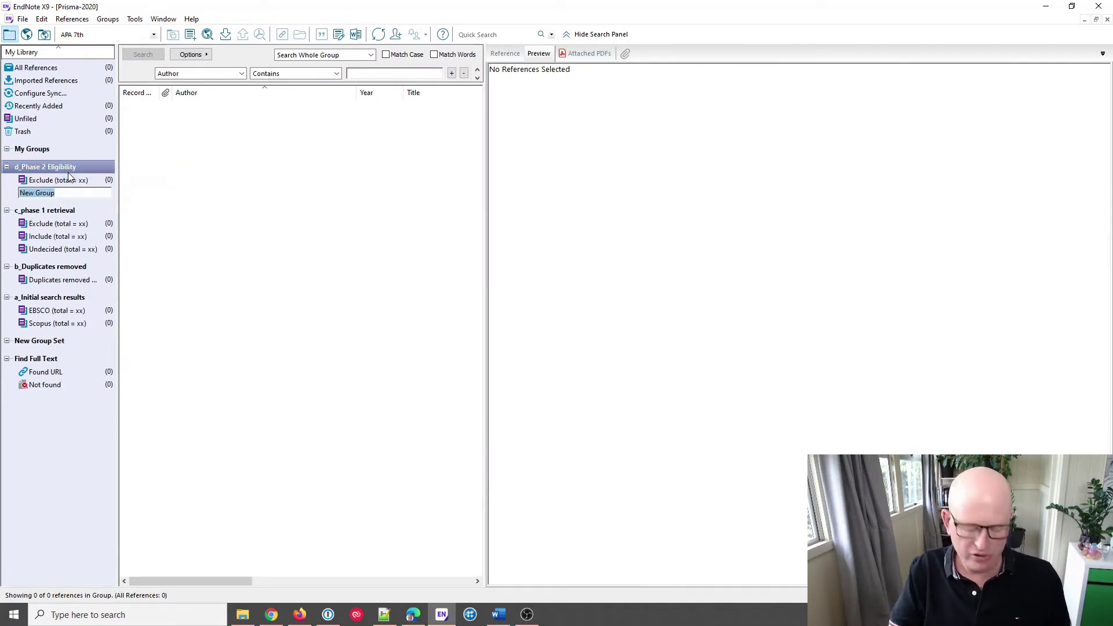
text(Exclude (total = xx))
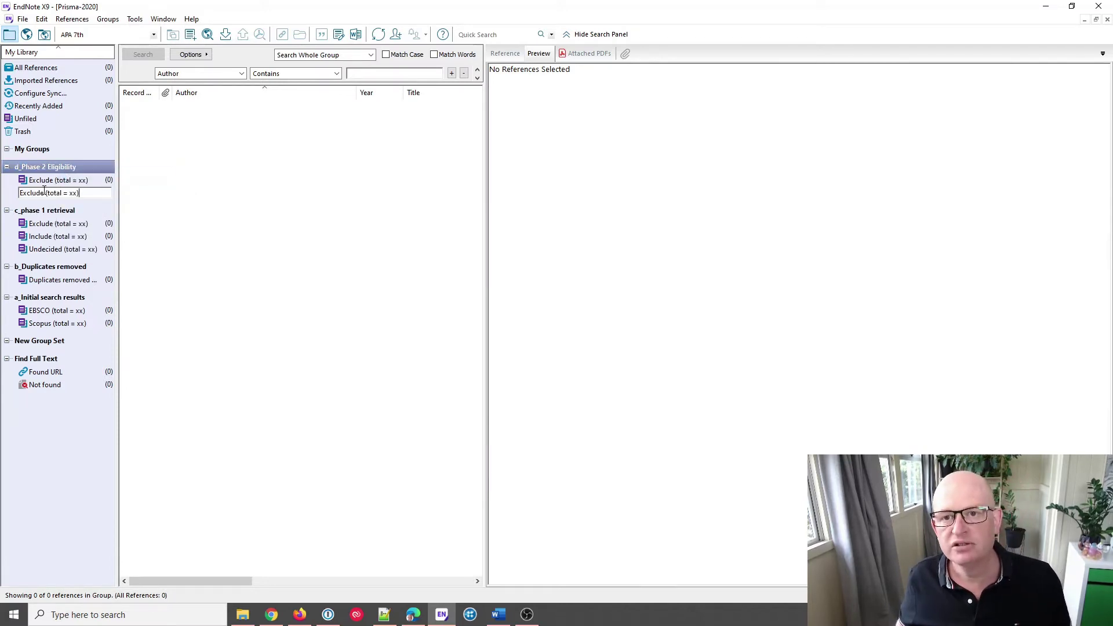
drag(44, 193, 20, 192)
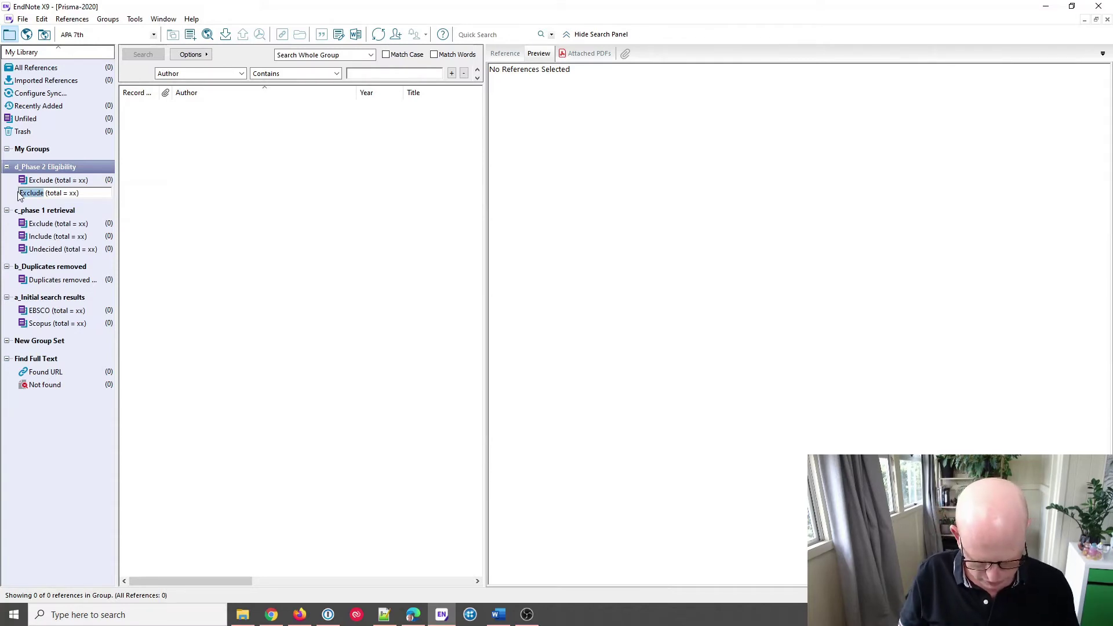
text(Include)
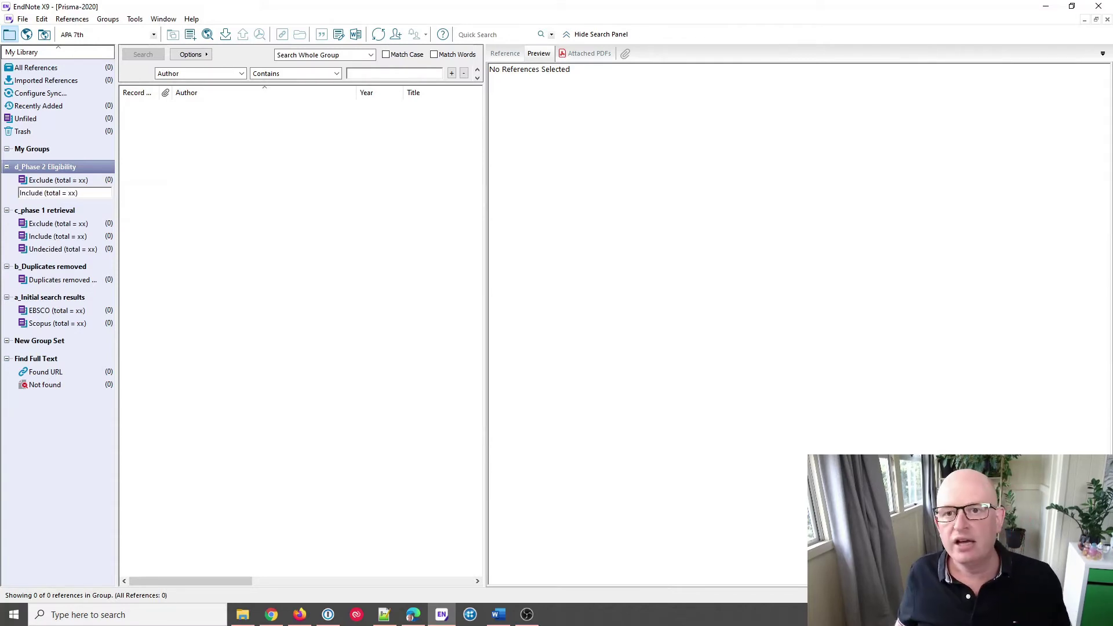
Step: Add a third group named 'Undecided (total = xx)' to d_Phase 2 Eligibility
right_click(54, 167)
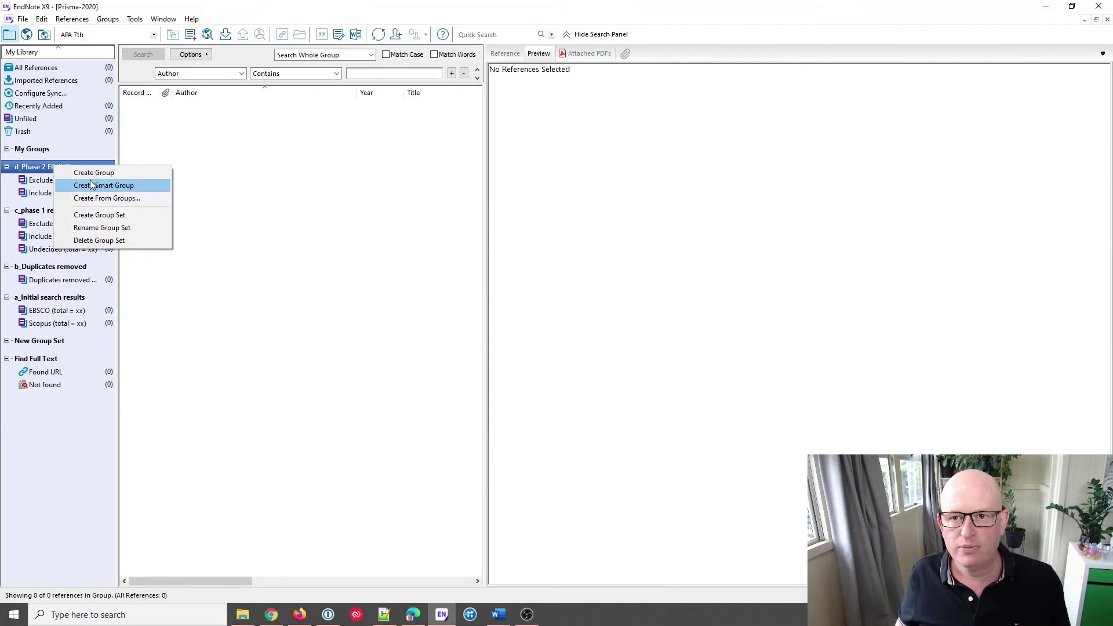
click(93, 172)
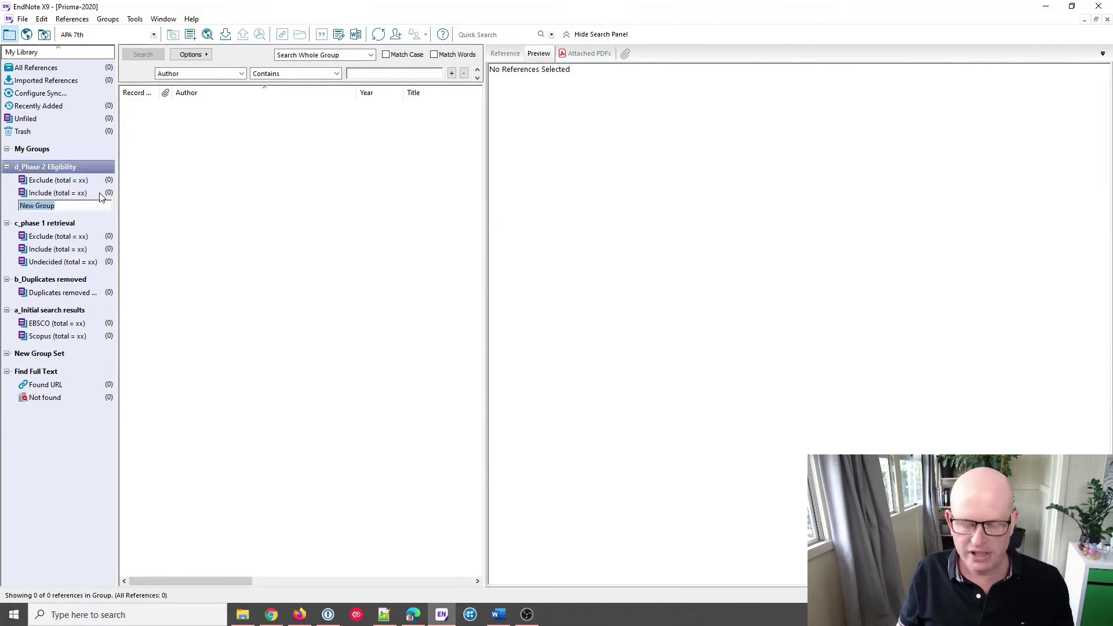
text(Exclude (total = xx))
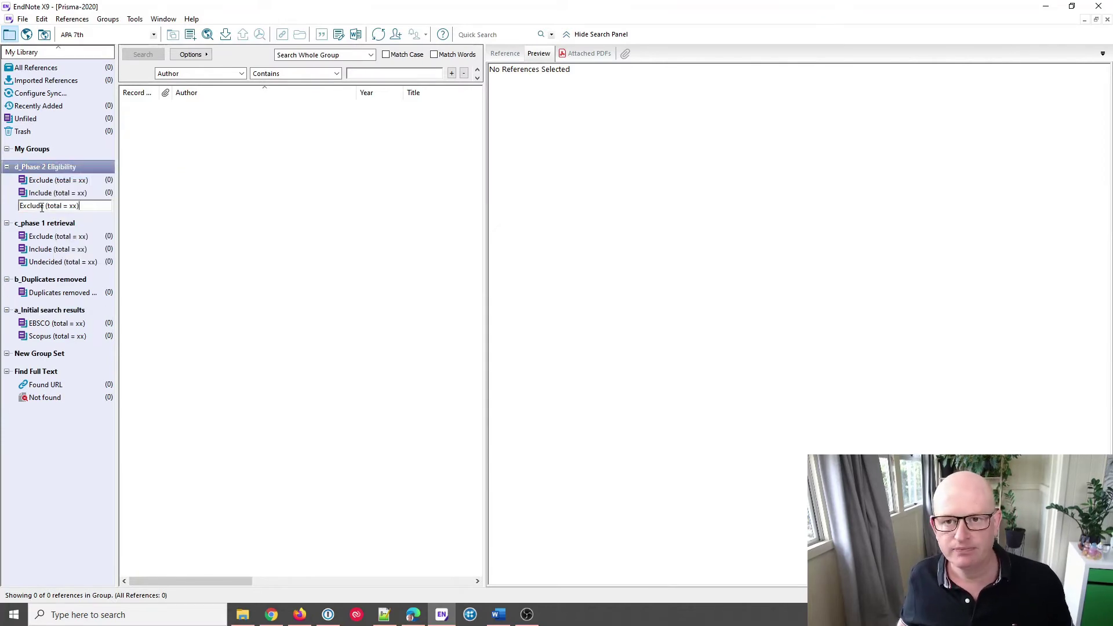
drag(44, 207, 21, 206)
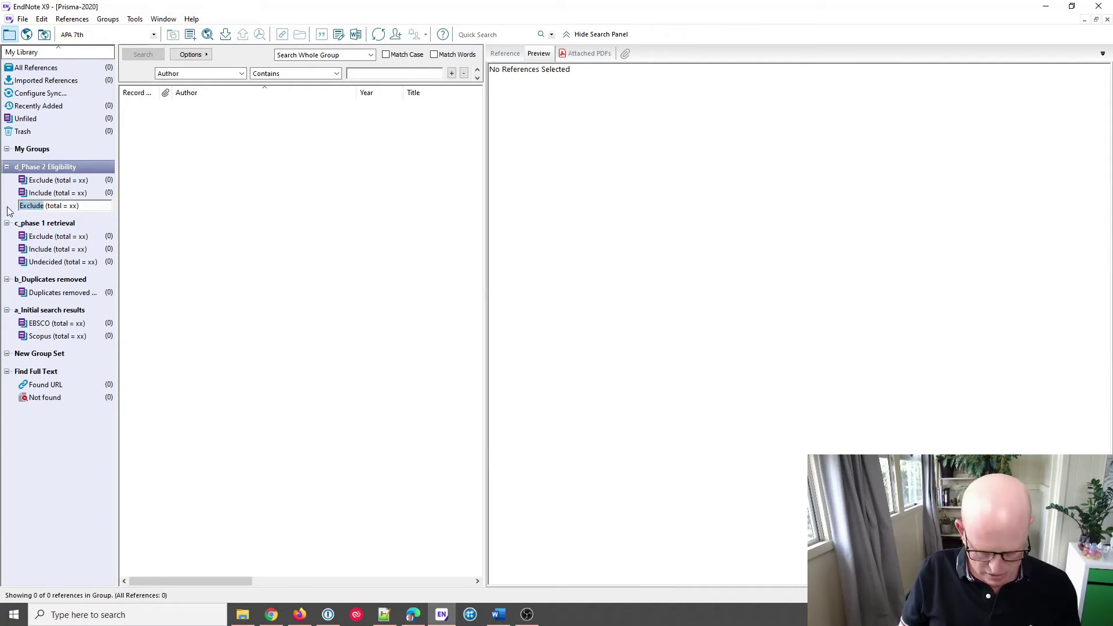
text(Undecided)
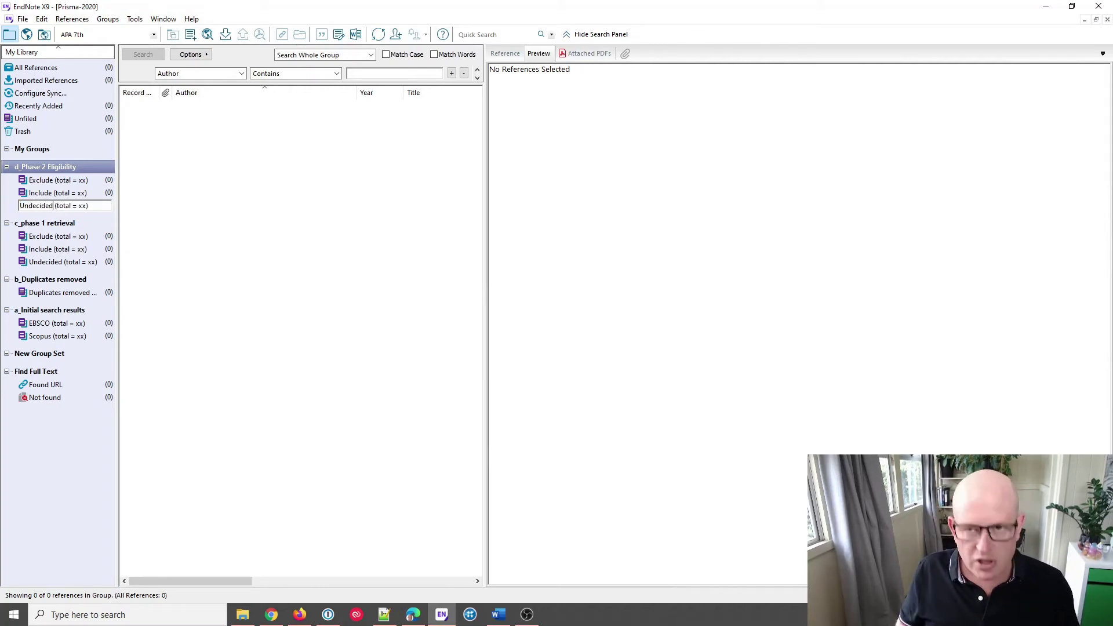
key(Return)
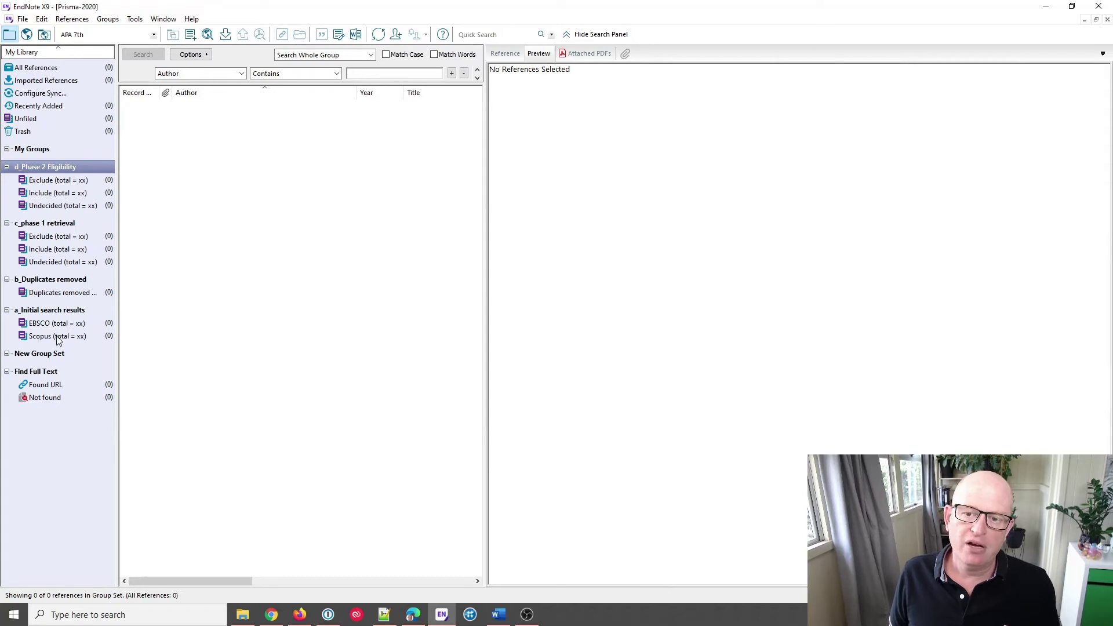
Step: Widen the groups panel so full names like 'Duplicates removed (total = xx)' show, then view Imported References
click(78, 298)
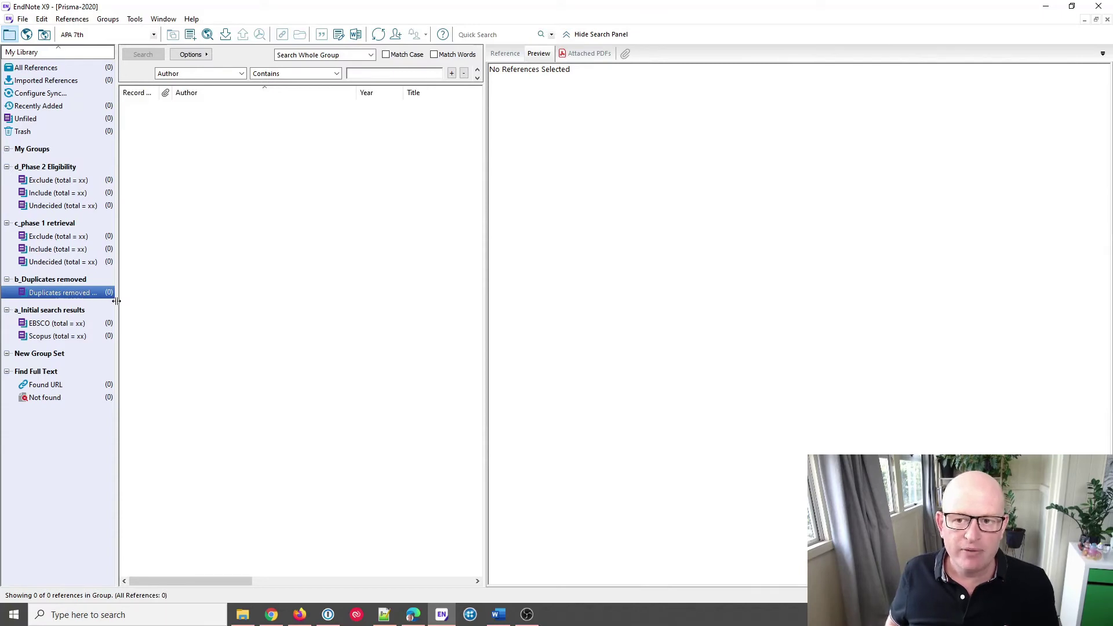
drag(116, 300, 200, 303)
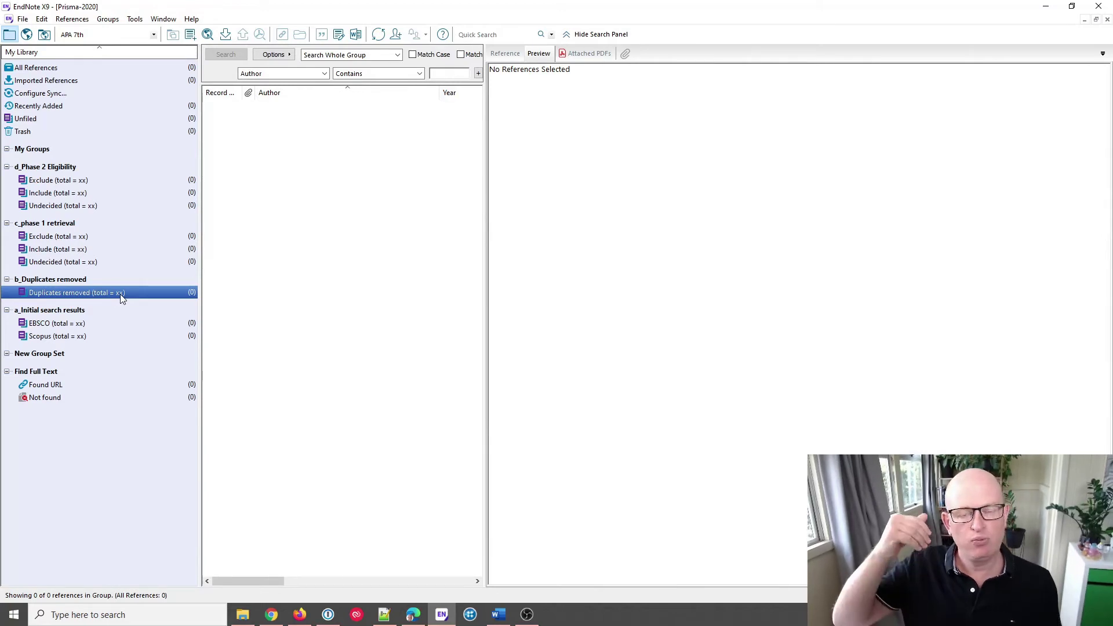
click(233, 281)
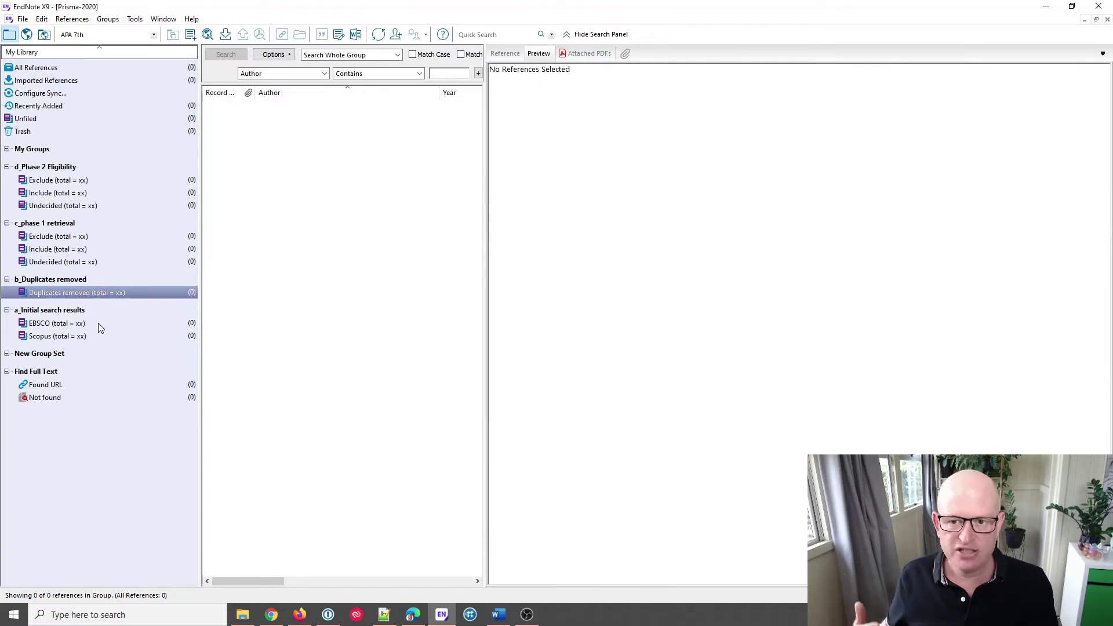
click(40, 82)
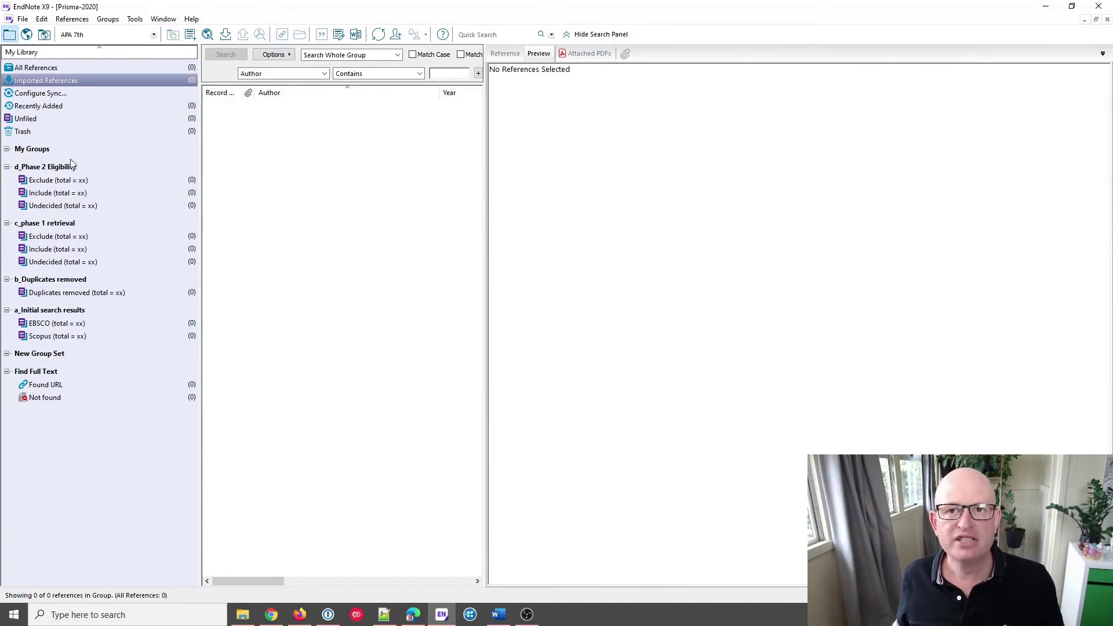
click(23, 19)
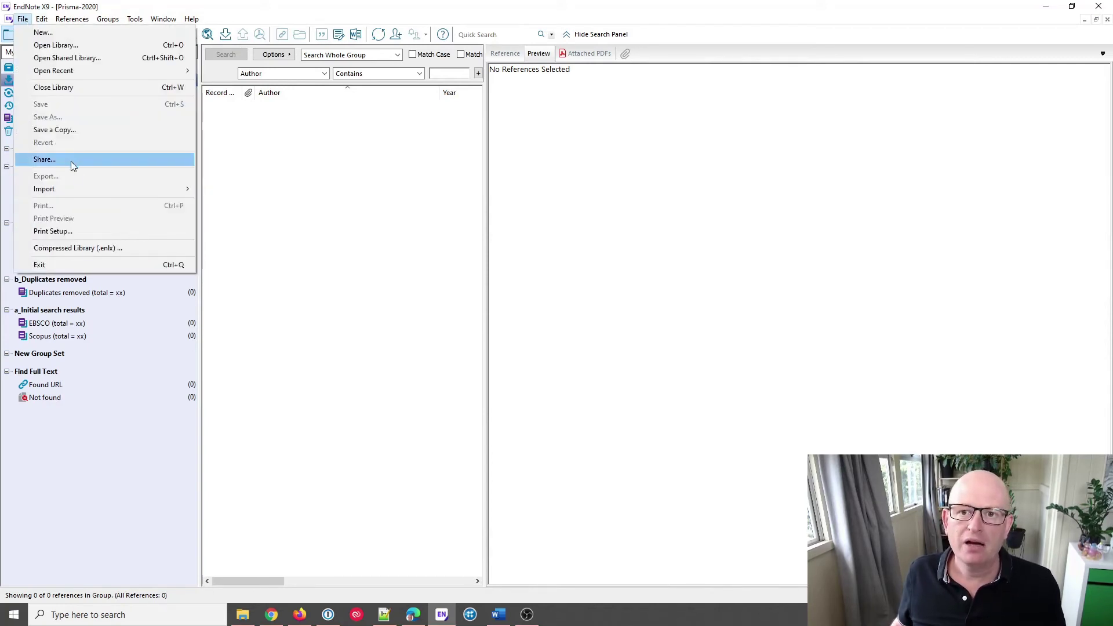
Step: Import scopus.ris from Downloads/demo, adding its 15 references to the library
mouse_move(98, 187)
click(217, 192)
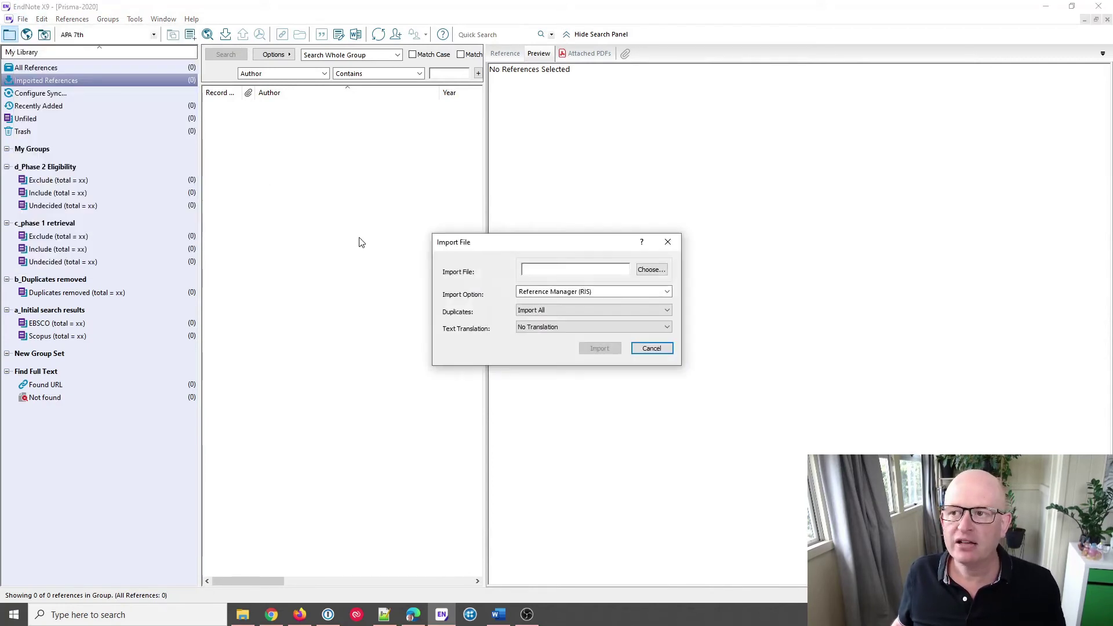
click(650, 270)
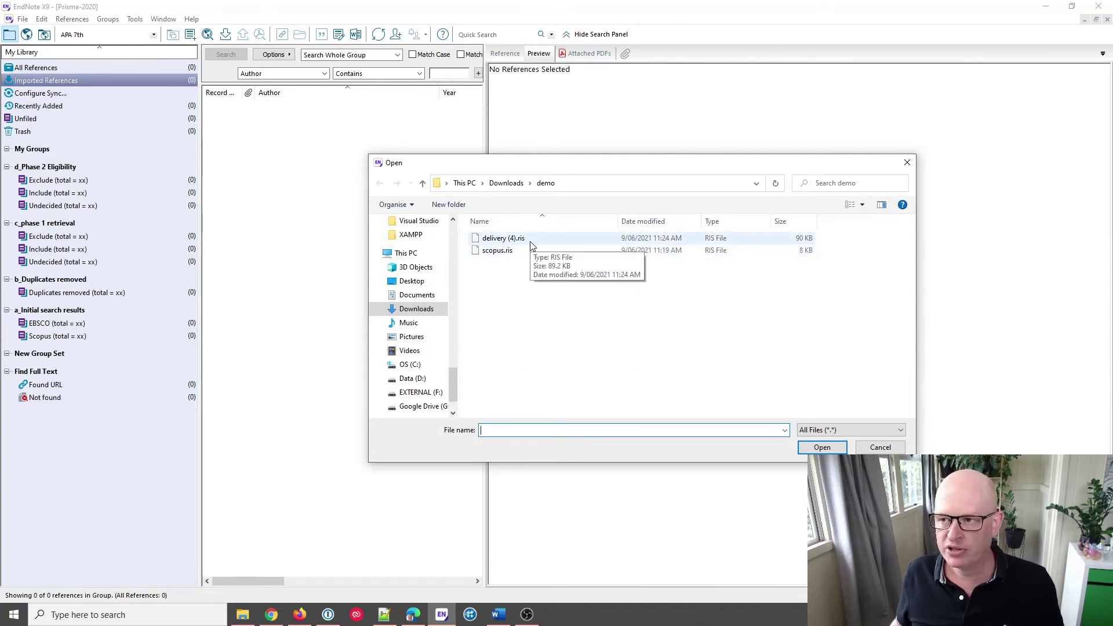
click(497, 250)
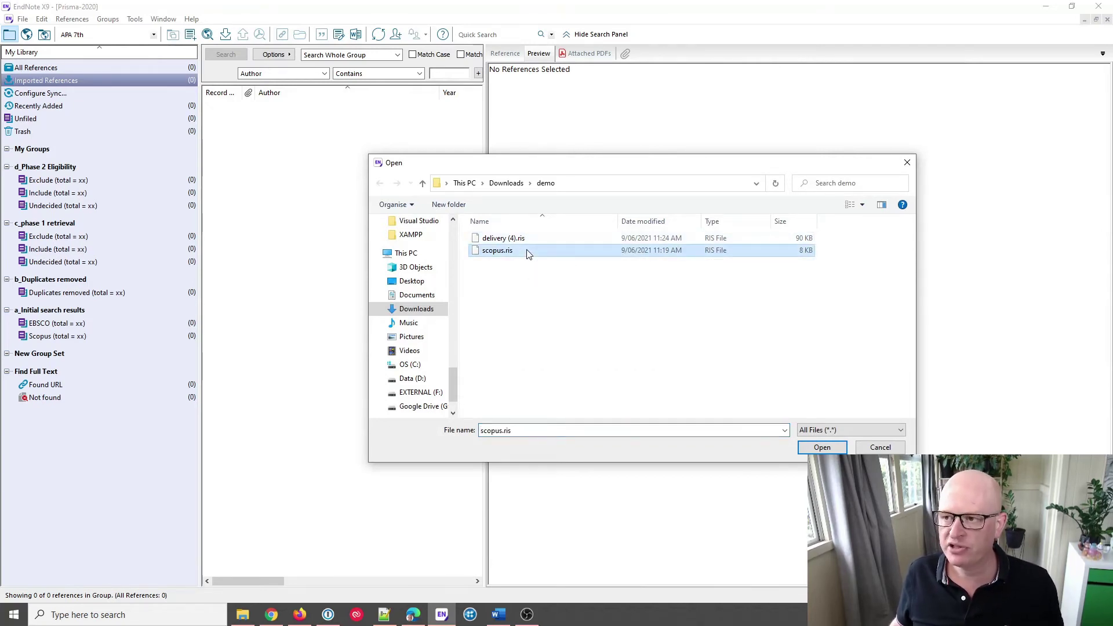
click(822, 447)
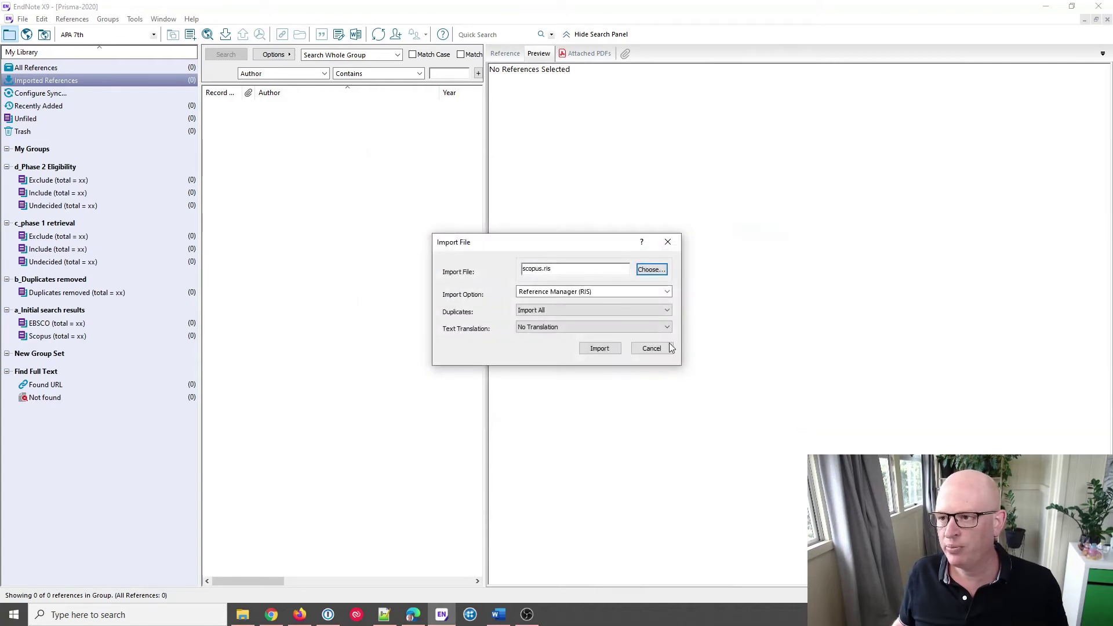
click(612, 349)
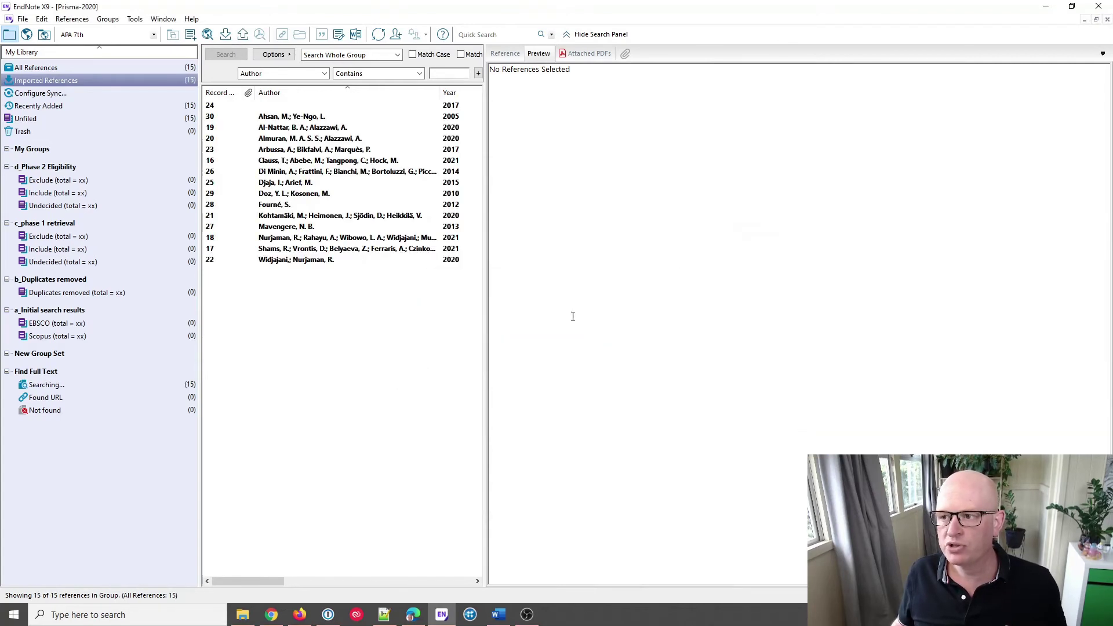
Step: Select all 15 imported references and file them into the Scopus group
click(310, 108)
shift+click(311, 111)
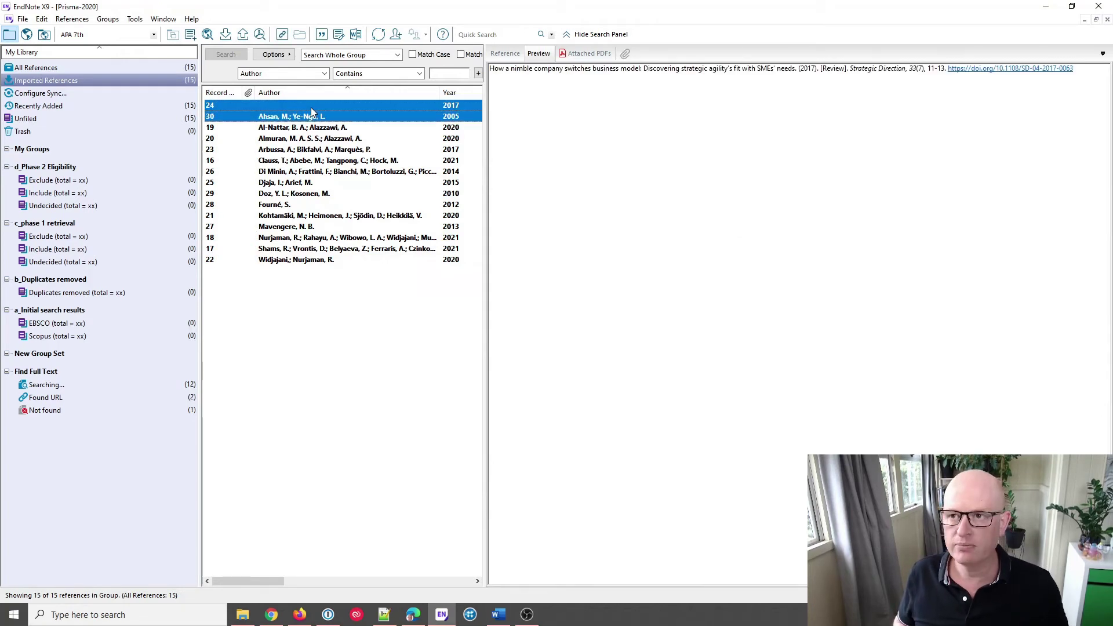
key(shift+Down)
key(shift+Down)
key(shift+Down)
key(shift+Down)
key(shift+Down)
key(shift+Down)
key(shift+Down)
key(shift+Down)
key(shift+Down)
key(shift+Down)
key(shift+Down)
key(shift+Down)
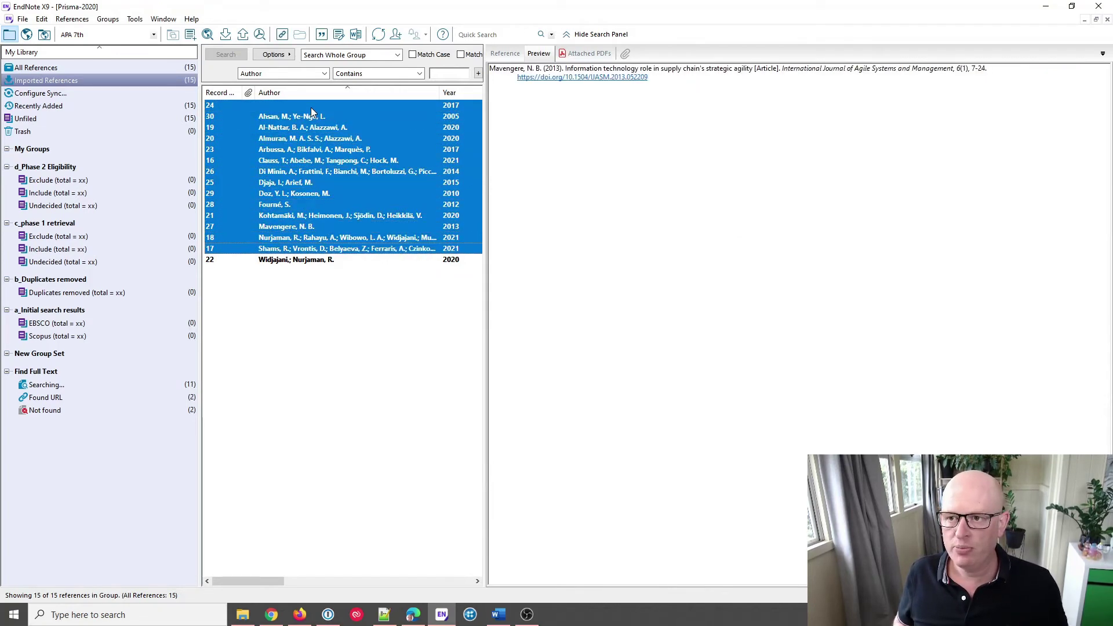
key(shift+Down)
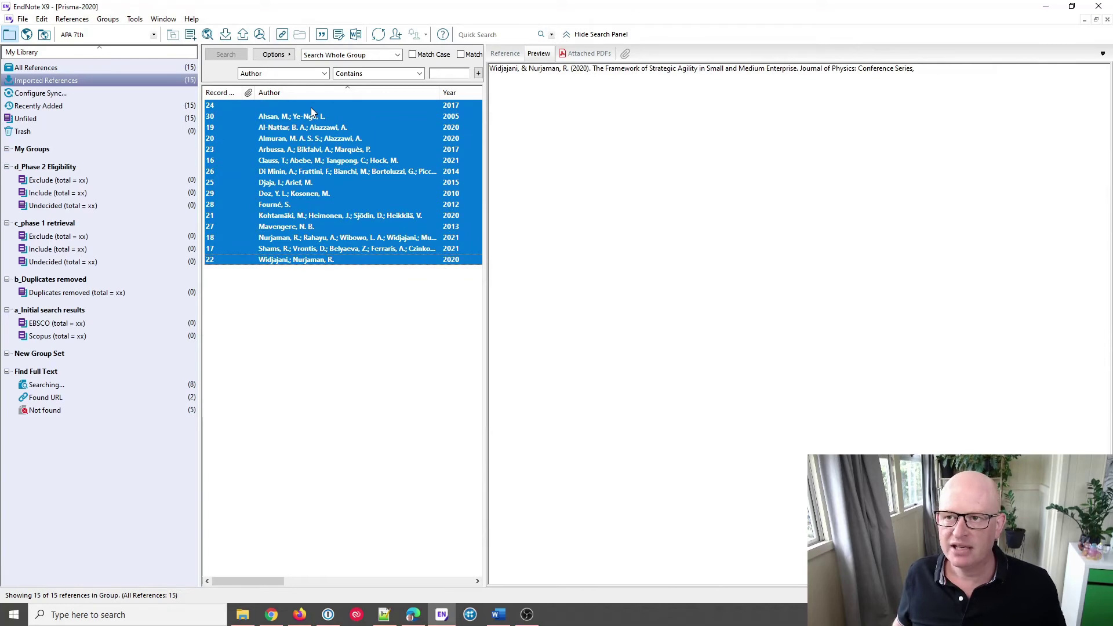
key(ctrl+a)
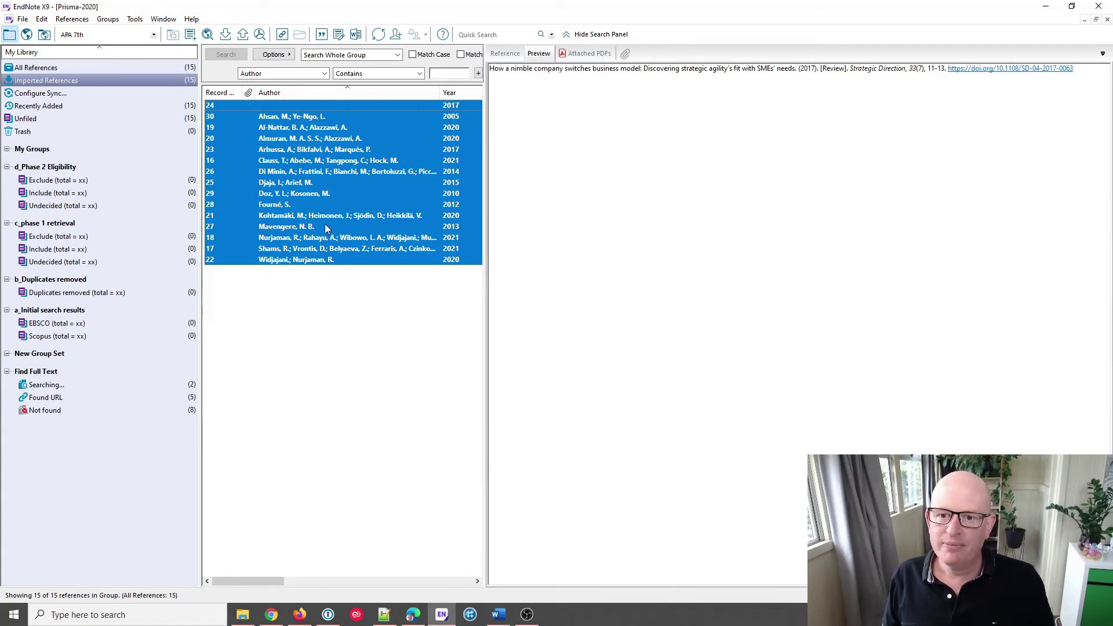
drag(303, 215, 72, 341)
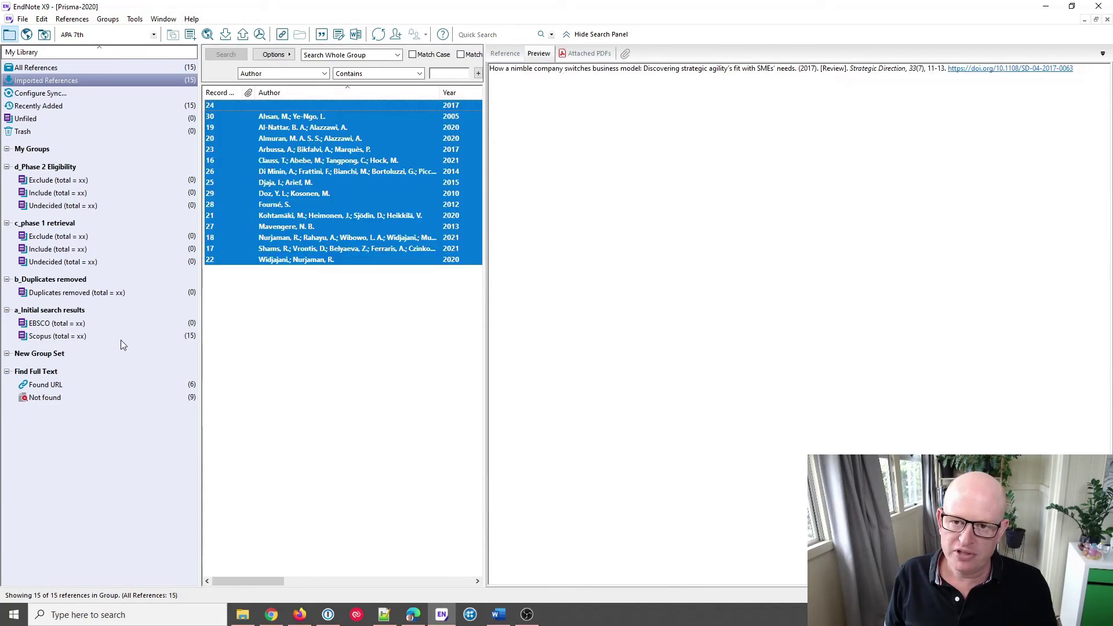
Step: Rename the Scopus group to 'Scopus (total = 15)'
click(71, 338)
right_click(72, 339)
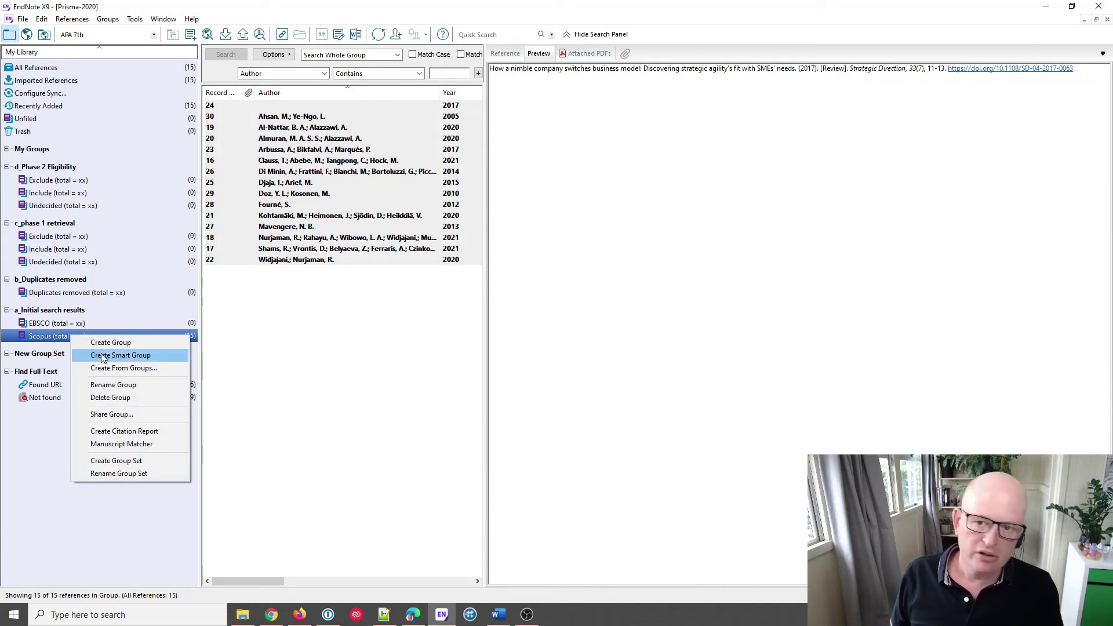
click(136, 387)
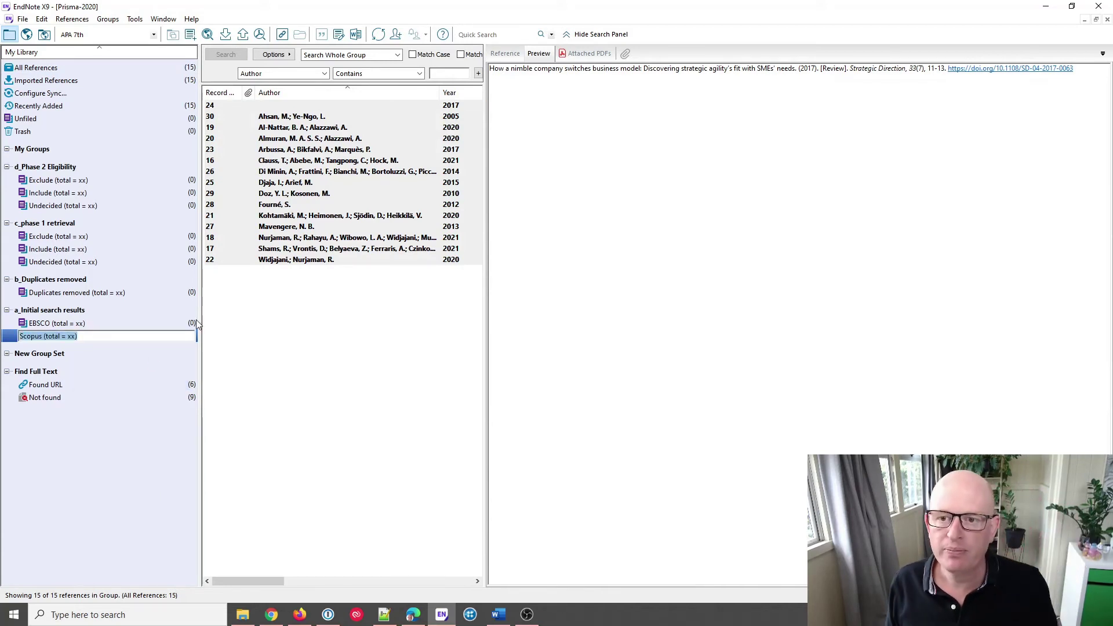
click(73, 339)
key(BackSpace)
key(BackSpace)
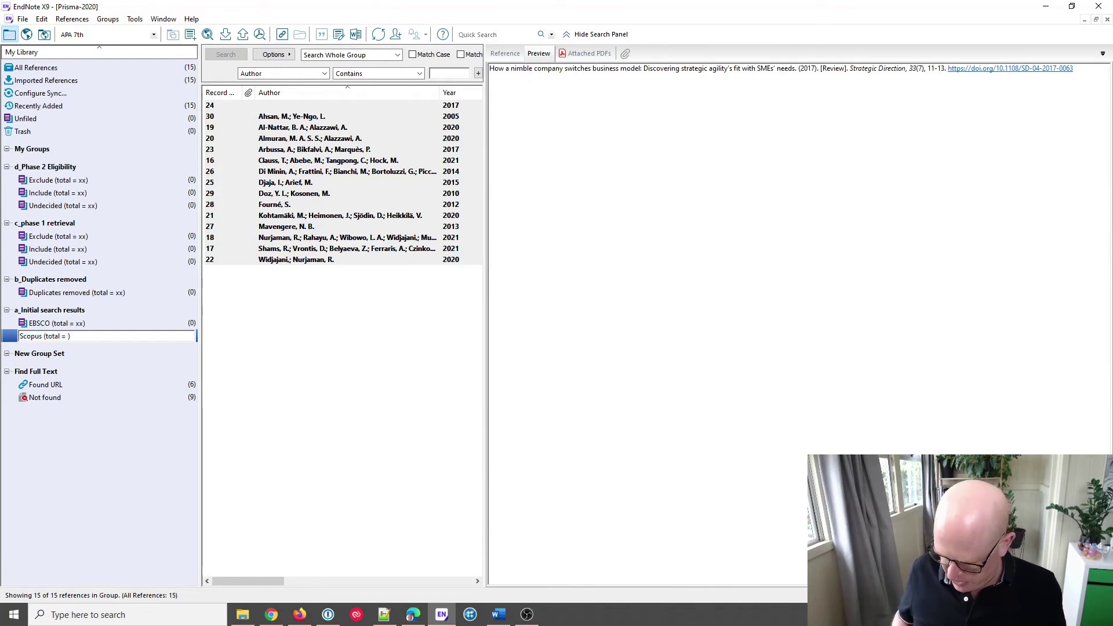
text(15)
key(Return)
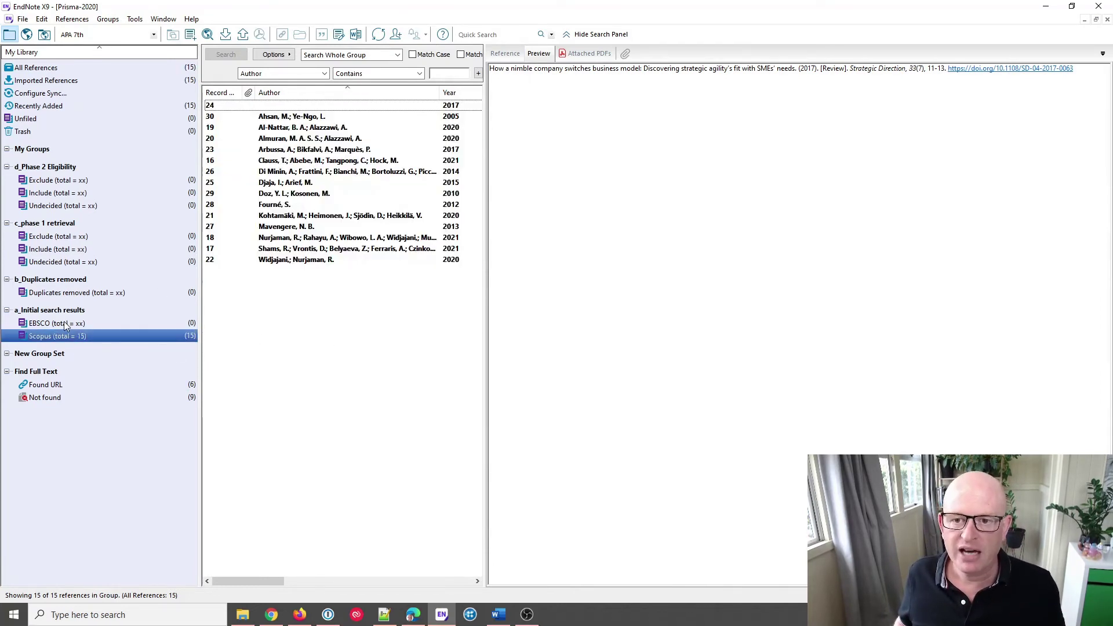
click(63, 325)
Step: Import the EBSCO export delivery (4).ris, adding 29 references for 44 in total
click(23, 20)
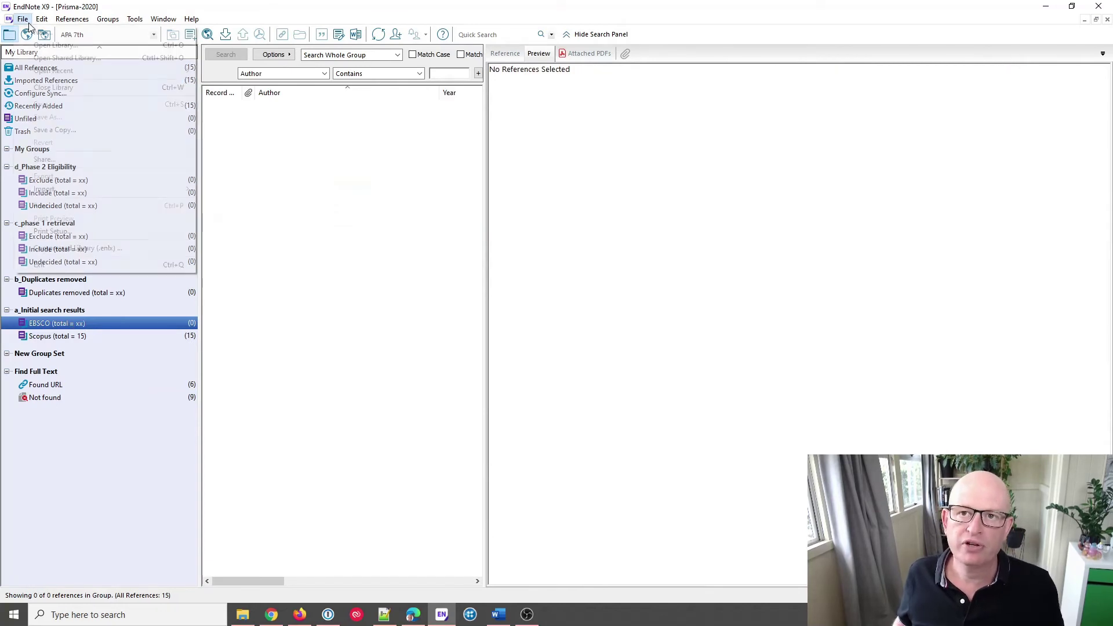
mouse_move(108, 189)
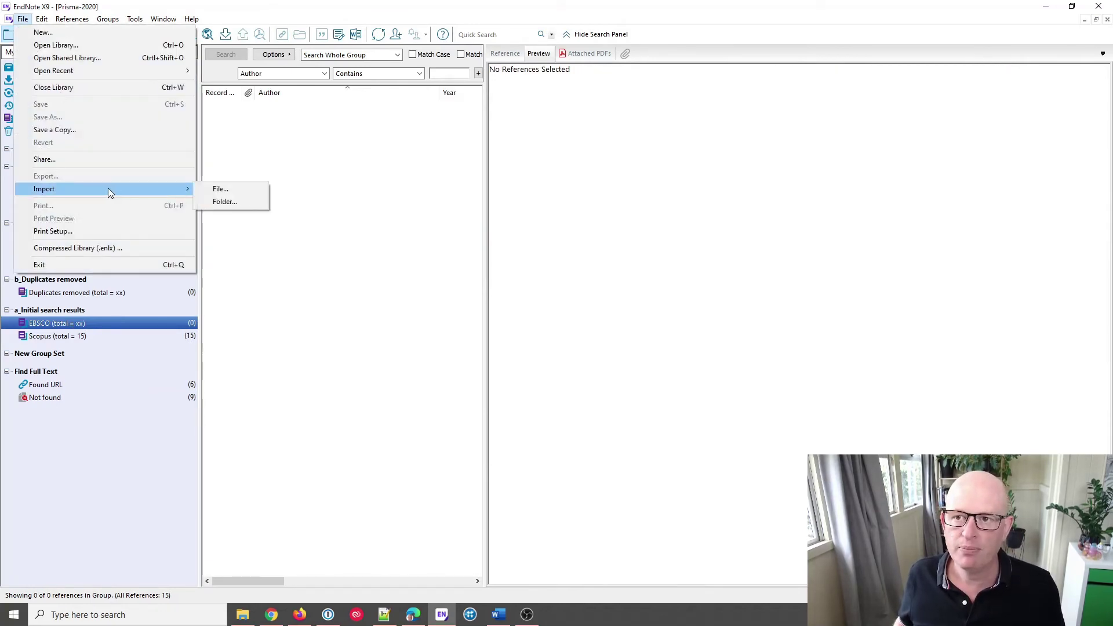
click(218, 190)
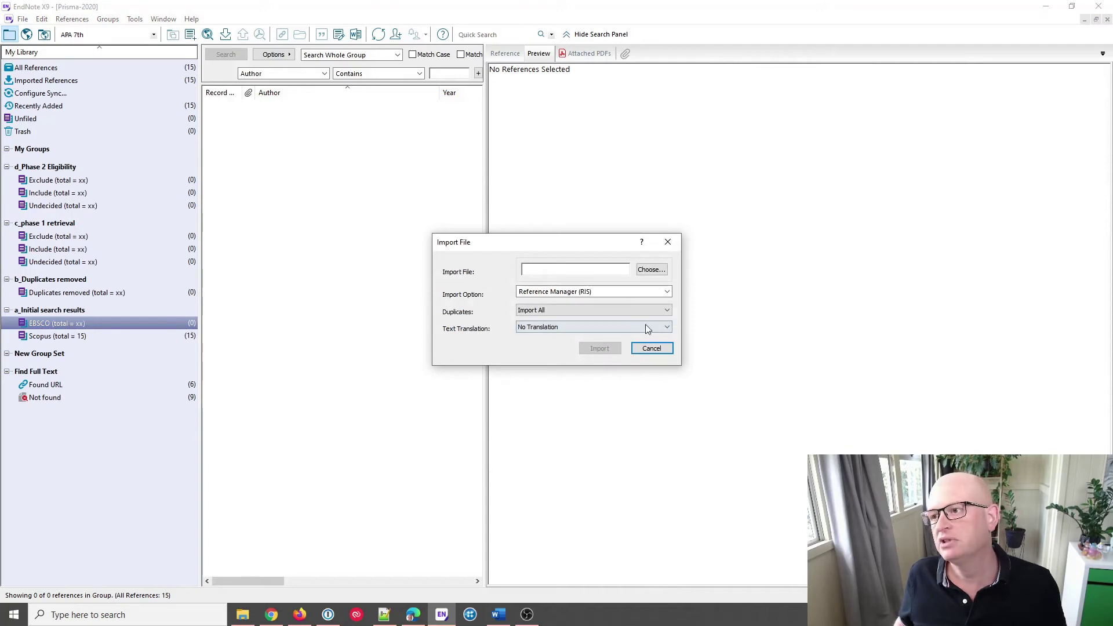
click(651, 270)
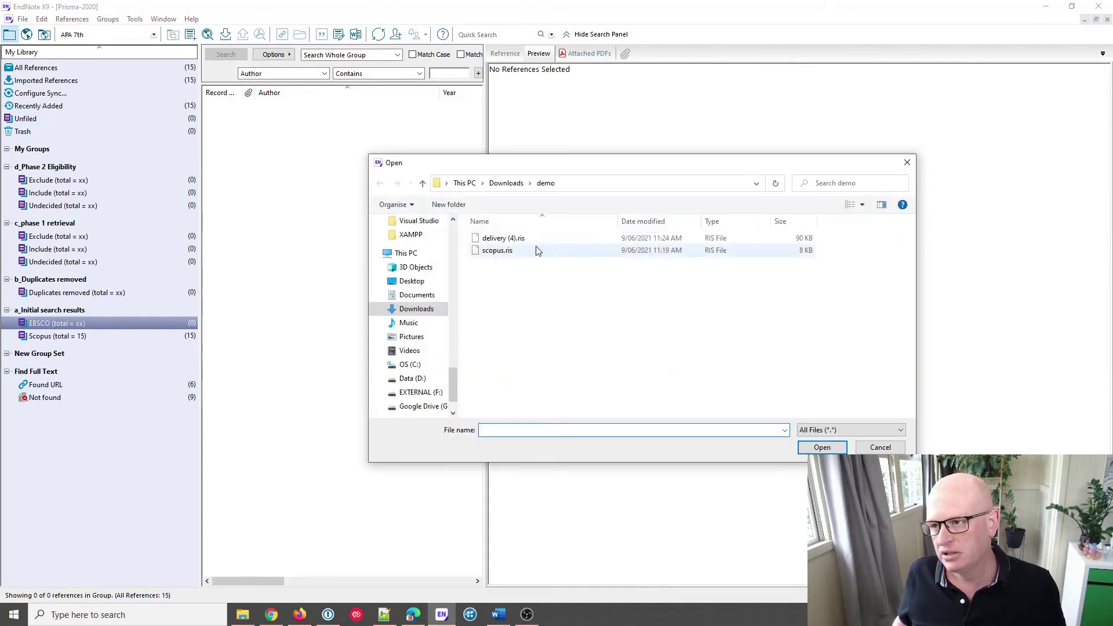
click(536, 238)
click(809, 451)
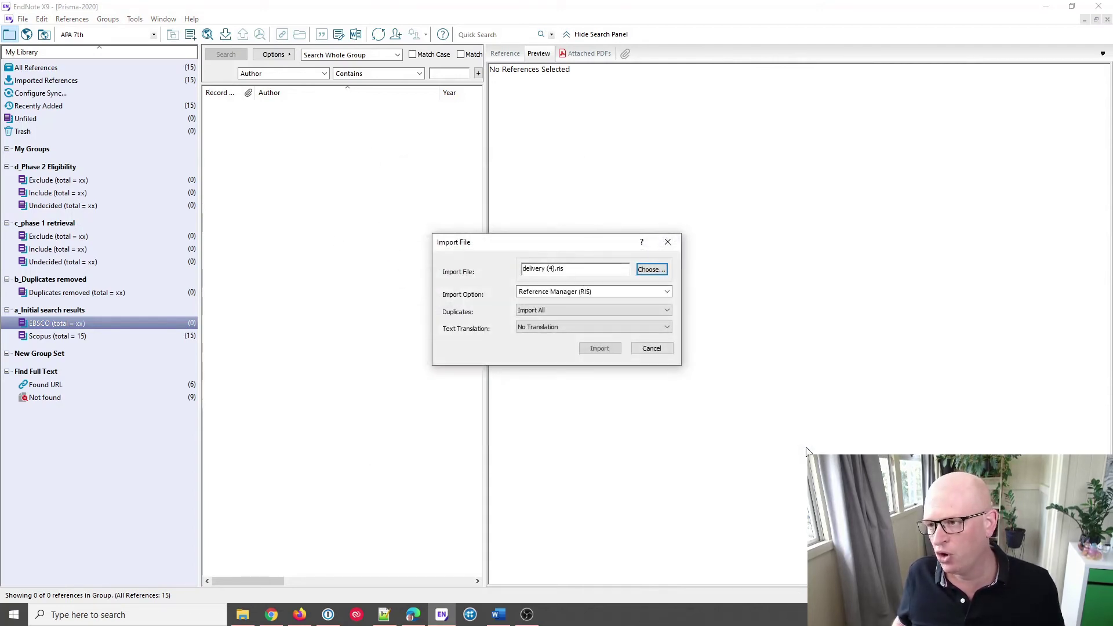
click(599, 348)
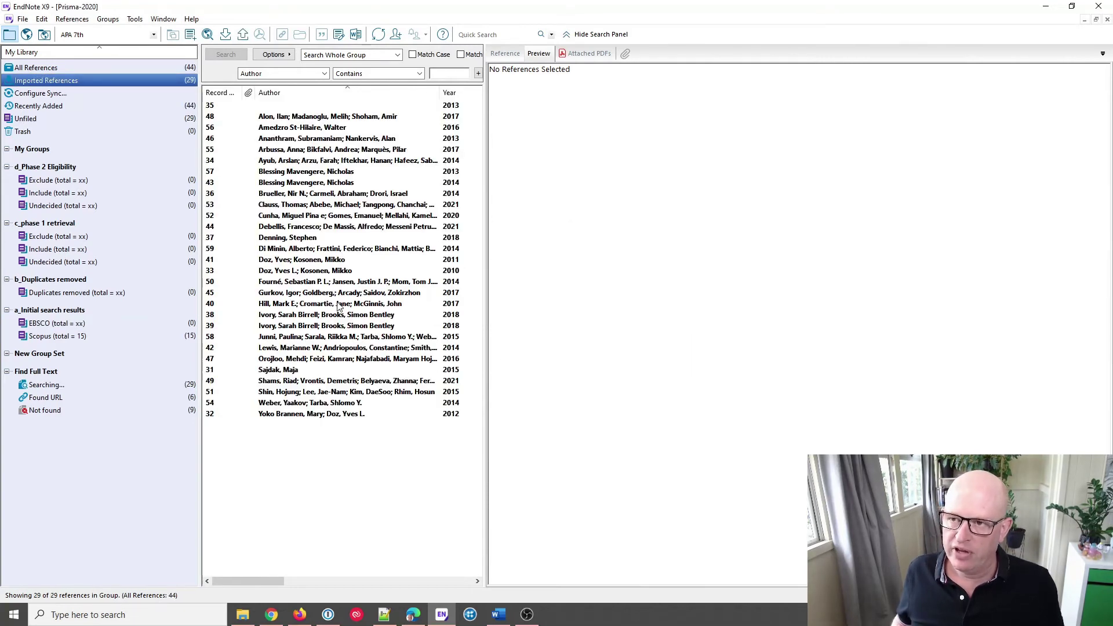
Step: Select all 29 newly imported references and file them into the EBSCO group
click(293, 108)
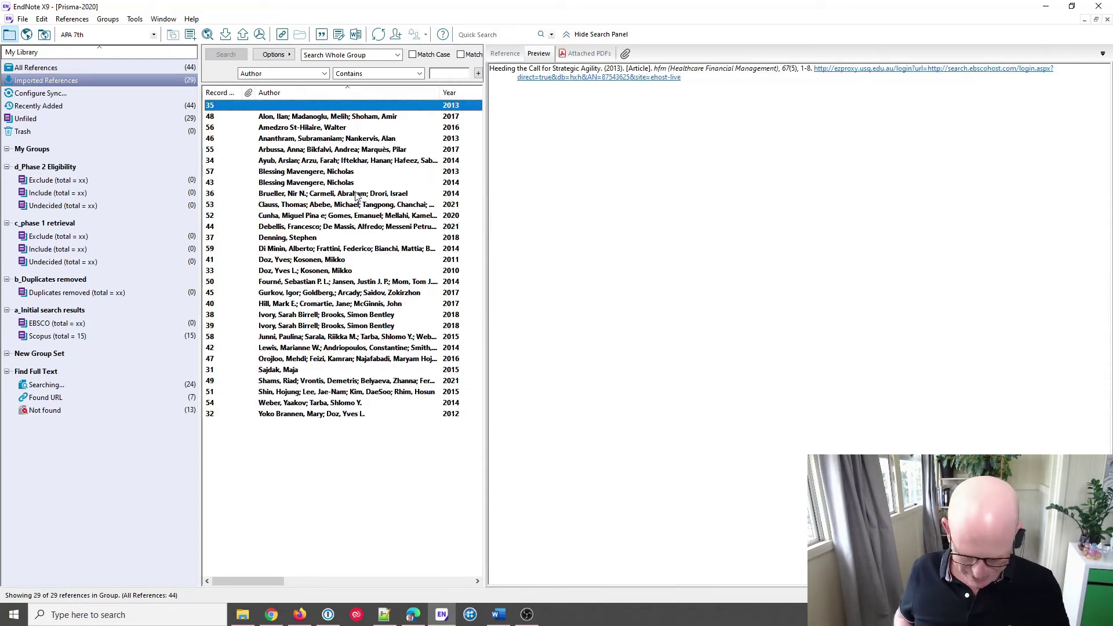
key(shift+Down)
key(shift+Down)
key(shift+Down)
key(shift+Down)
key(shift+Down)
key(shift+Down)
key(shift+Down)
key(shift+Down)
key(shift+Down)
key(shift+Down)
key(shift+Down)
key(shift+Down)
key(shift+Down)
key(shift+Down)
key(shift+Down)
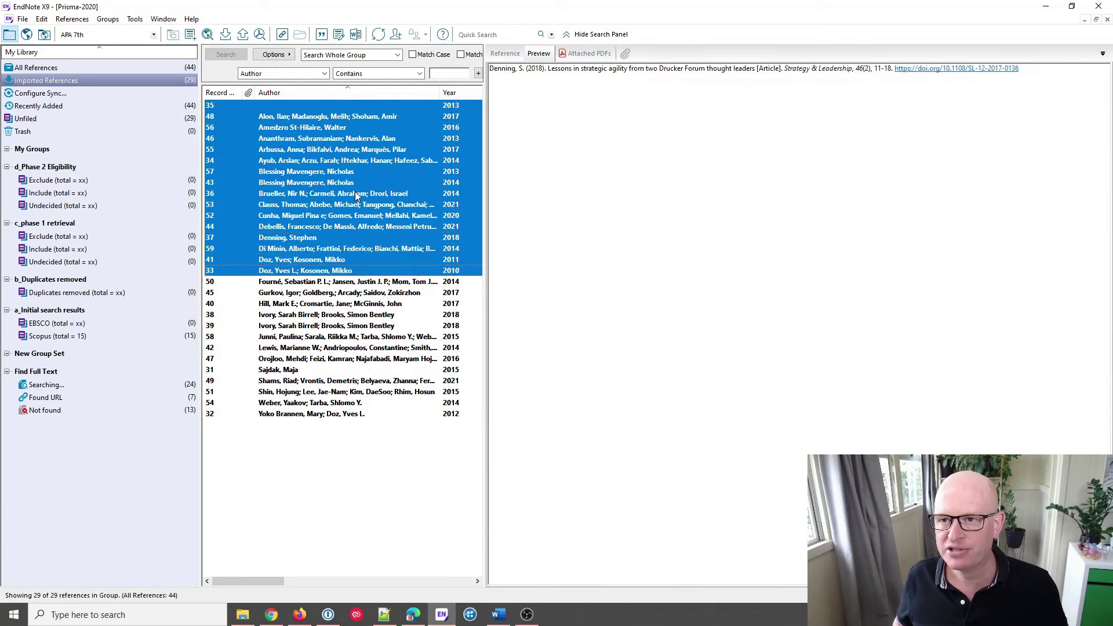
key(shift+Down)
key(shift+Down)
key(shift+Down)
key(shift+Down)
key(shift+Down)
key(shift+Down)
key(shift+Down)
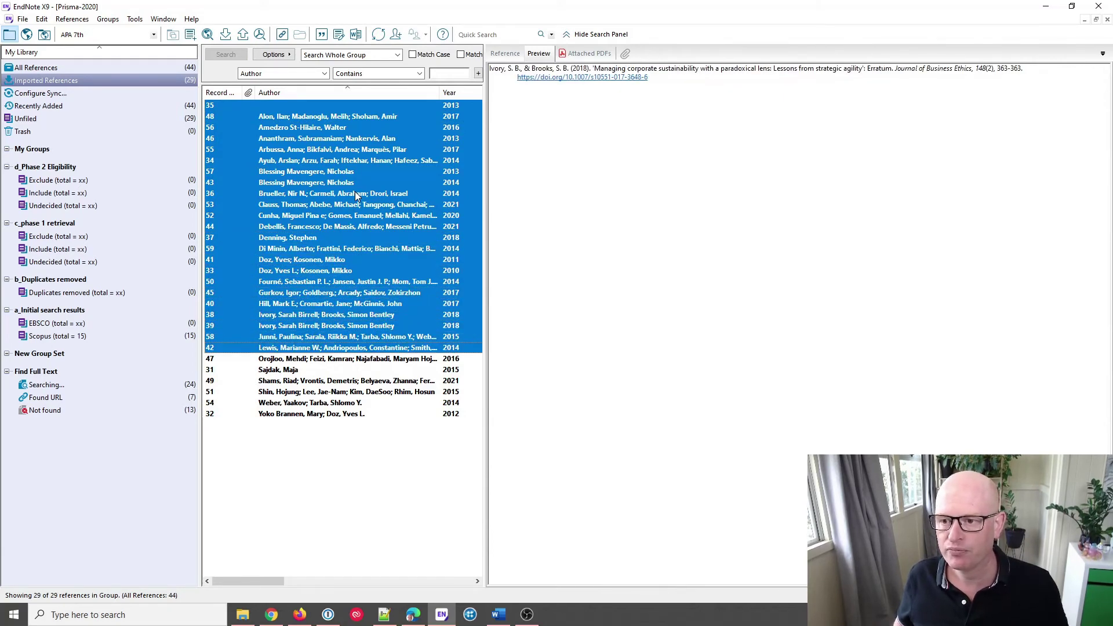
key(shift+Down)
key(shift+Down)
key(shift+Down)
key(shift+Down)
key(shift+Down)
key(shift+Down)
key(shift+Down)
key(shift+Down)
key(shift+Down)
key(shift+Down)
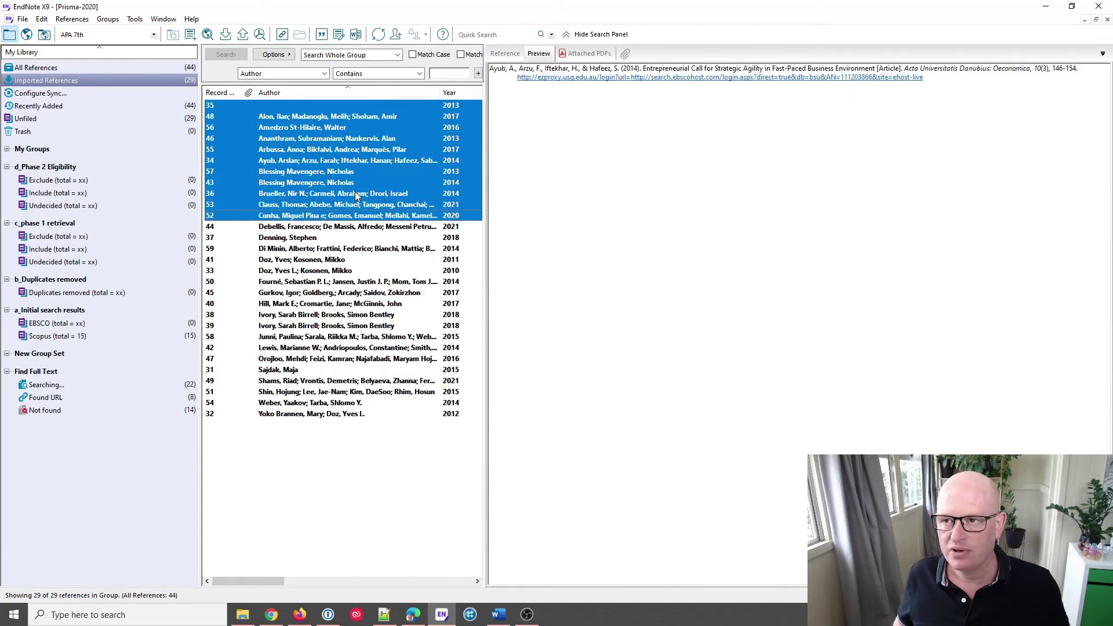
key(shift+Down)
key(shift+Down)
key(shift+Down)
key(shift+Down)
key(shift+Down)
key(shift+Down)
key(shift+Down)
key(shift+Down)
key(shift+Down)
key(shift+Down)
key(shift+Down)
key(shift+Down)
key(shift+Down)
key(shift+Down)
key(shift+Down)
key(shift+Down)
key(shift+Down)
key(shift+Down)
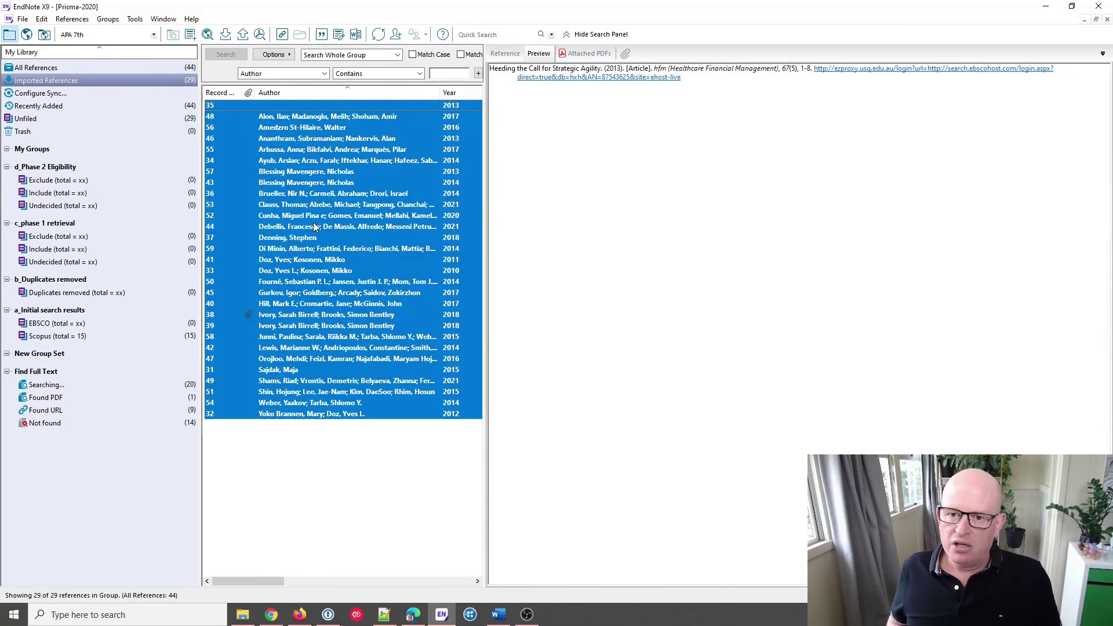
drag(314, 225, 51, 328)
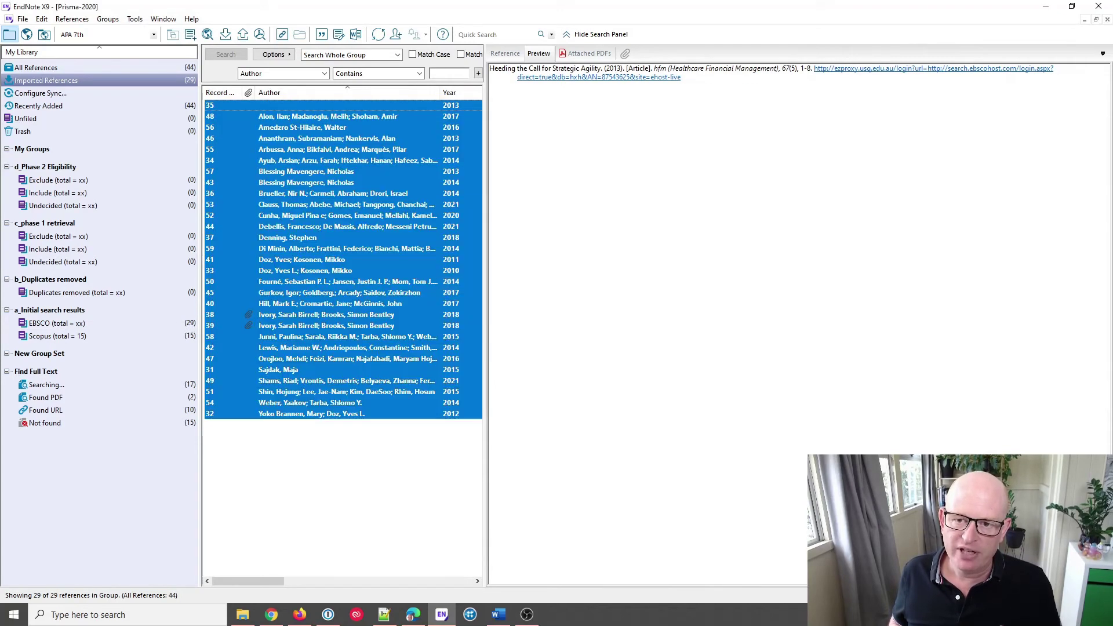
click(42, 328)
Step: Rename the EBSCO group to 'EBSCO (total = 29)'
right_click(42, 325)
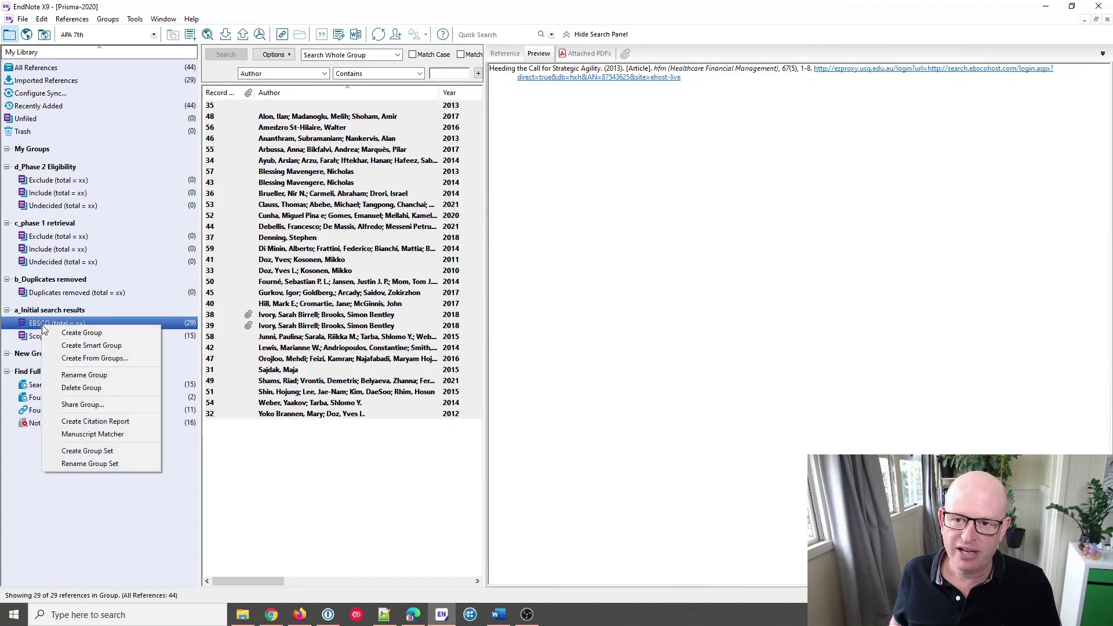
click(75, 374)
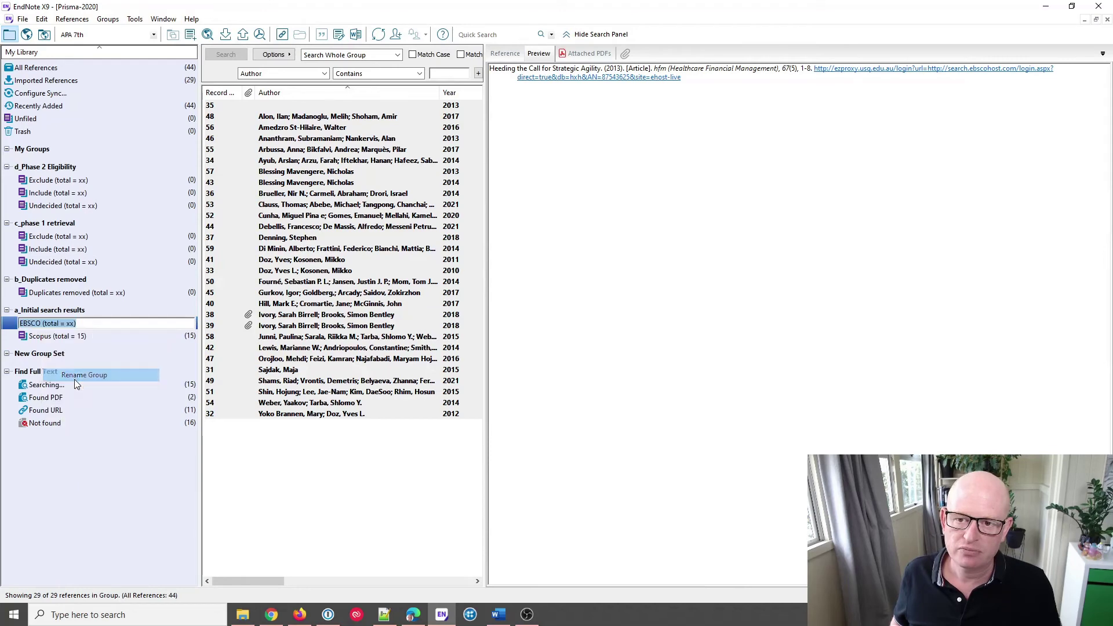
click(74, 324)
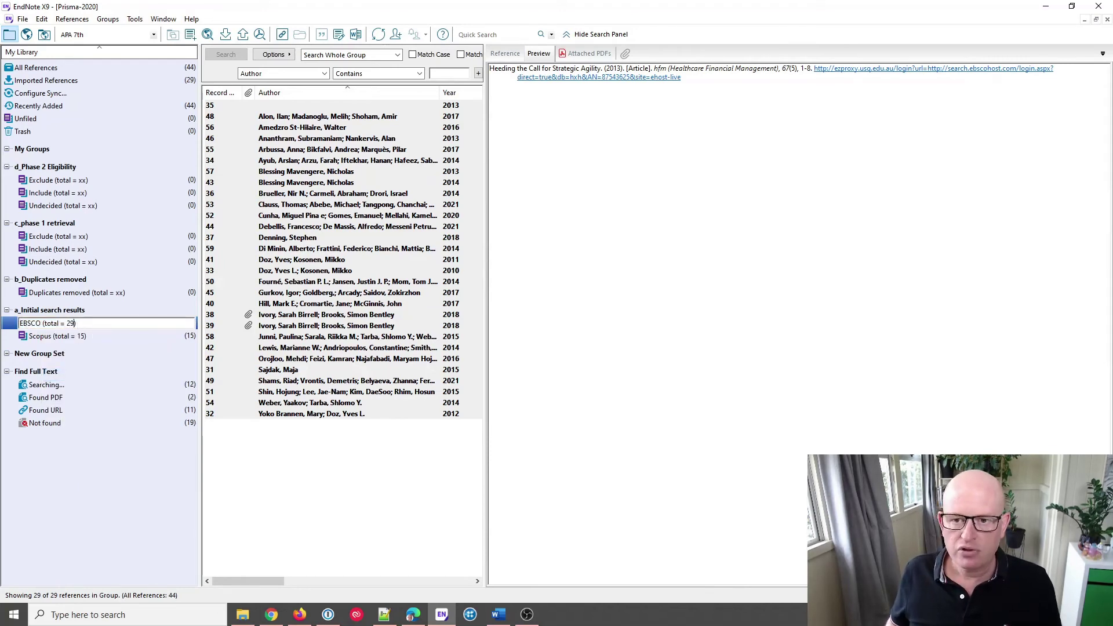
text(29)
click(413, 613)
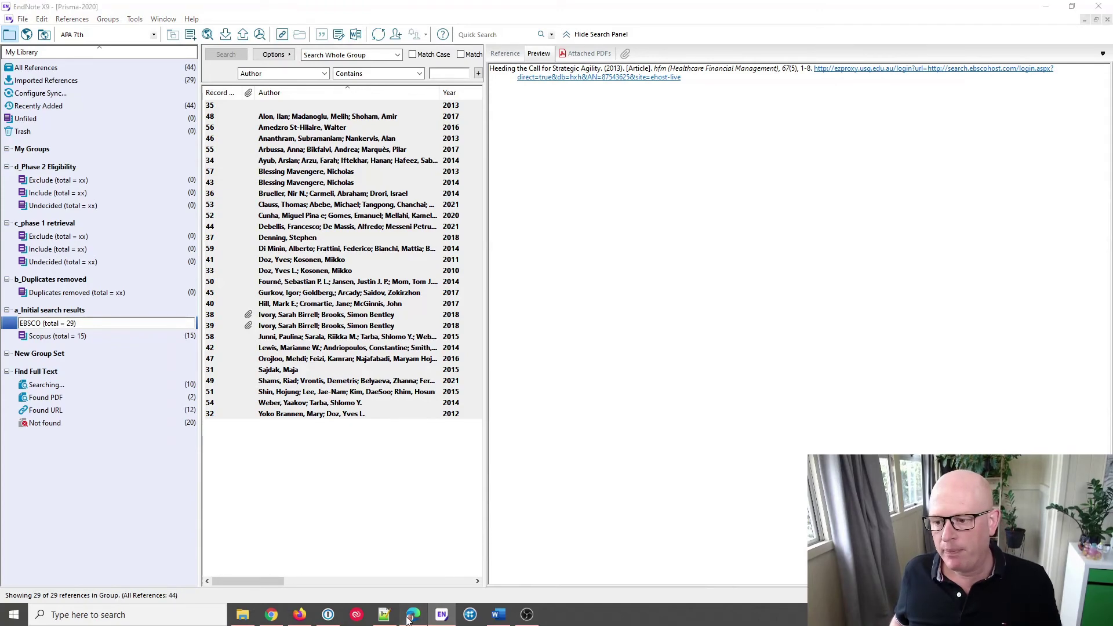
Step: Check the EBSCOhost folder's 29 articles and Scopus's 15 results in Edge, then return to EndNote
click(494, 8)
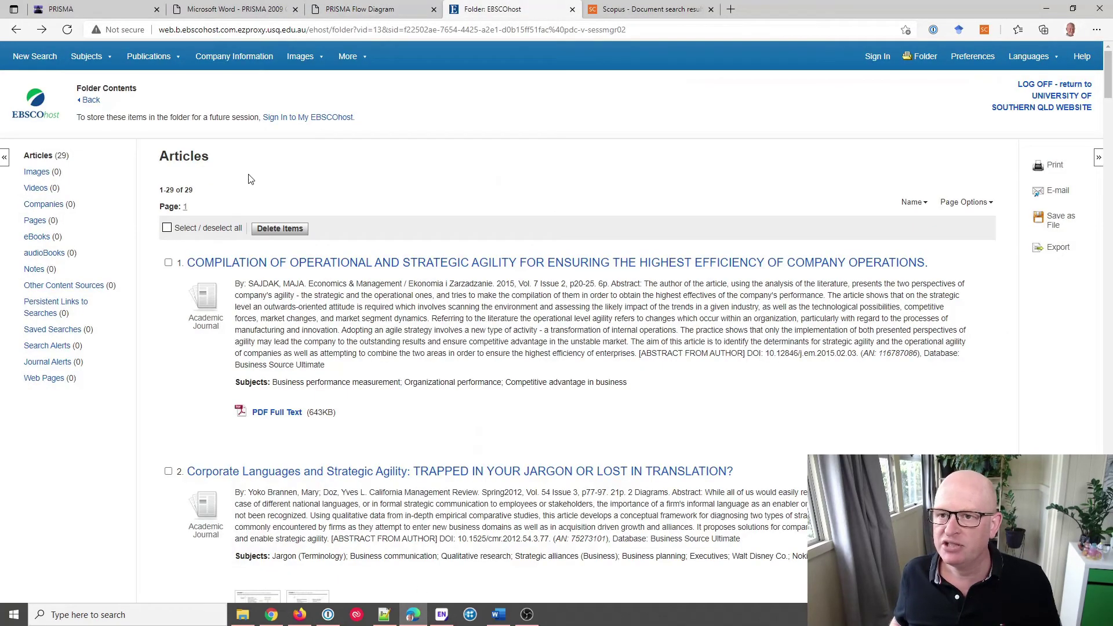
click(678, 7)
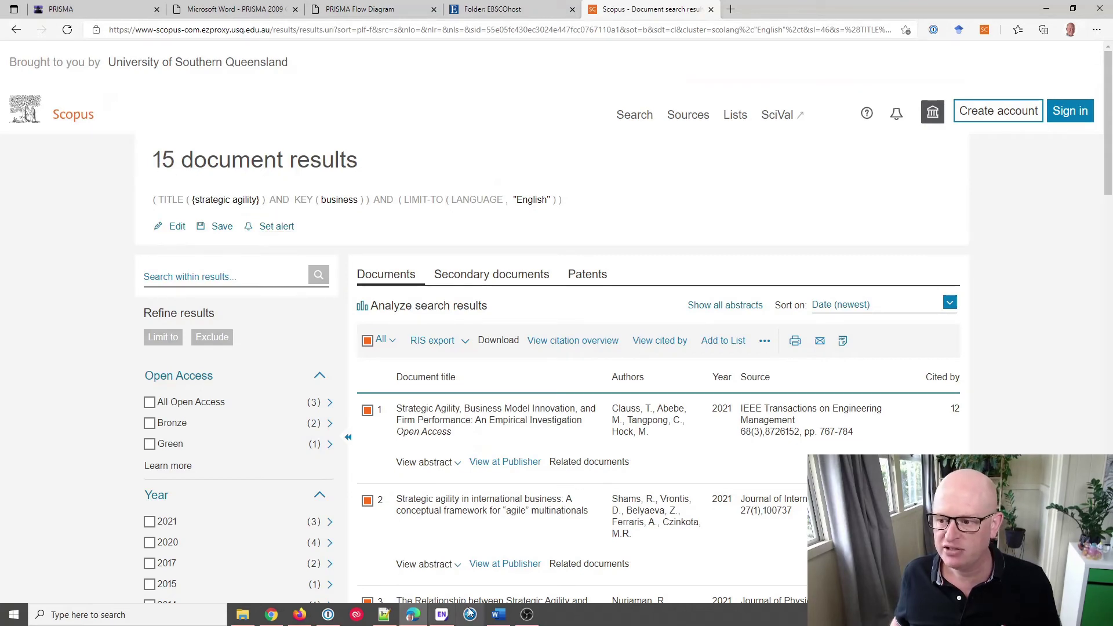
click(444, 616)
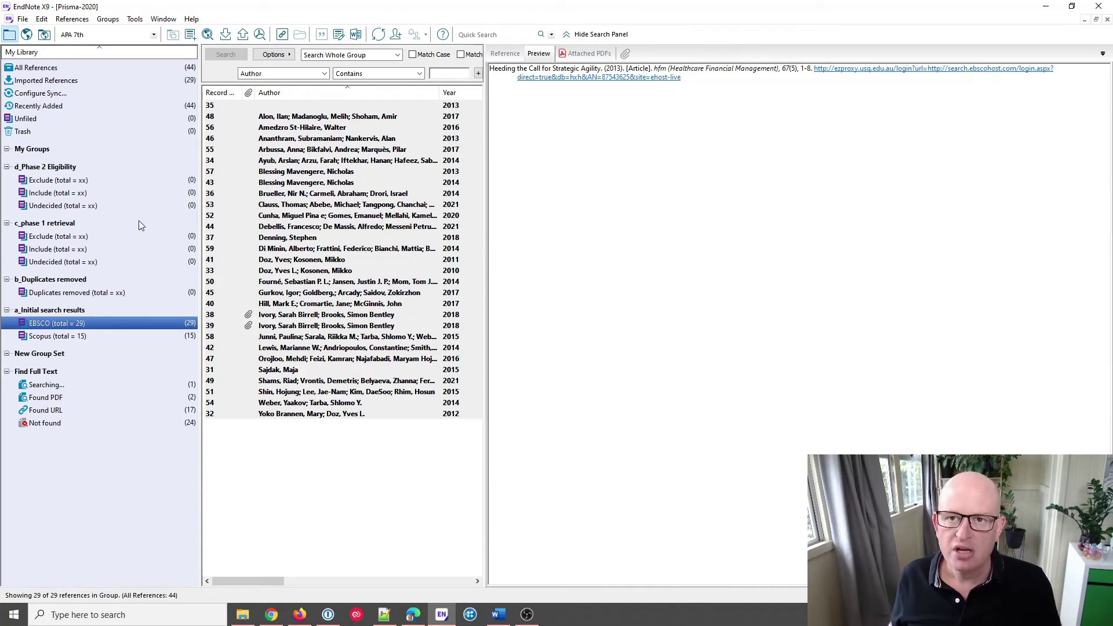
Step: Add all 29 EBSCO references to the Duplicates removed group
click(347, 236)
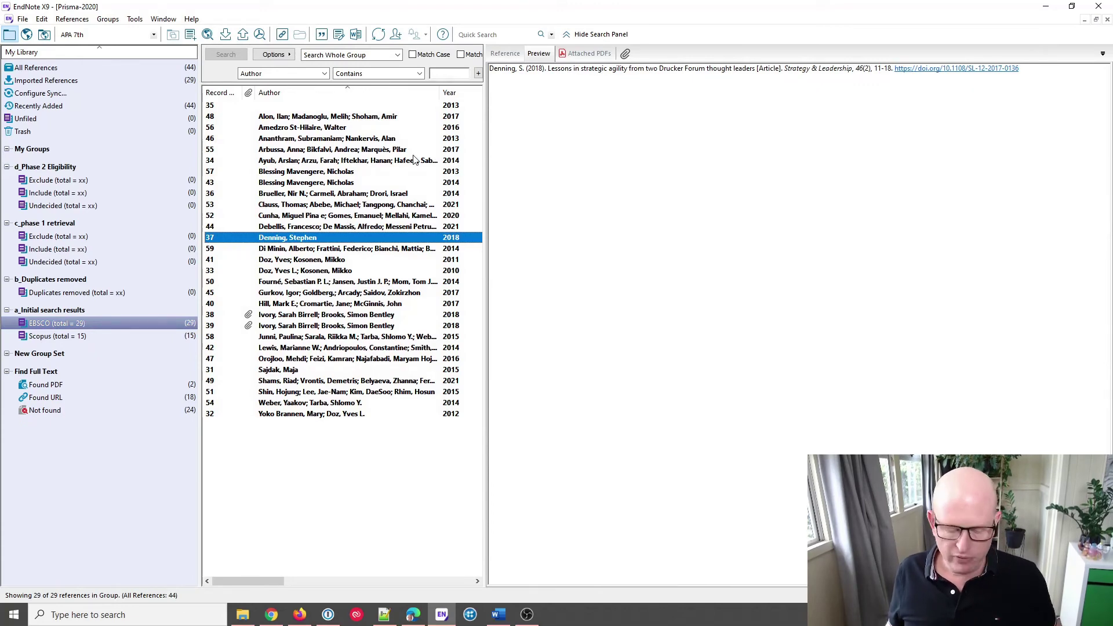
key(ctrl+a)
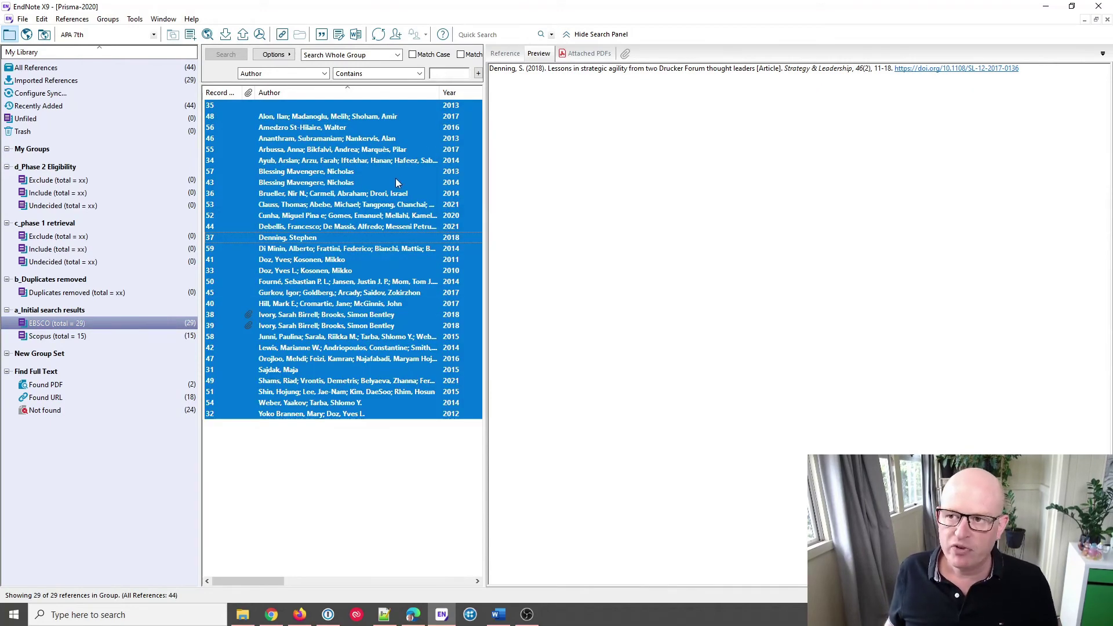
drag(395, 183, 90, 296)
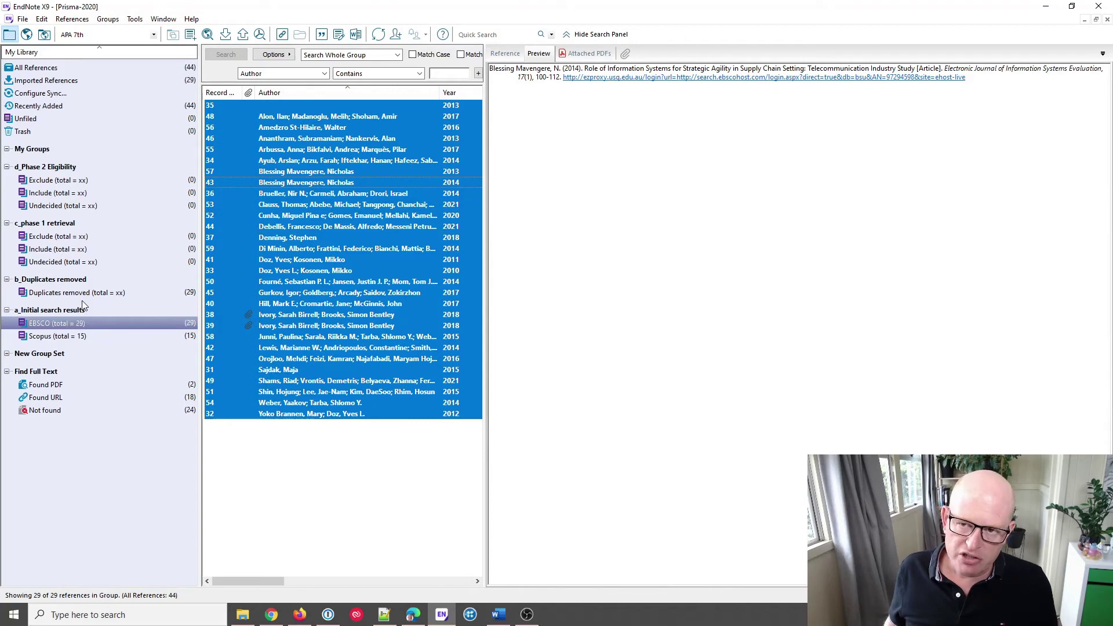
Step: Add all 15 Scopus references to Duplicates removed, bringing it to 44 records
click(64, 336)
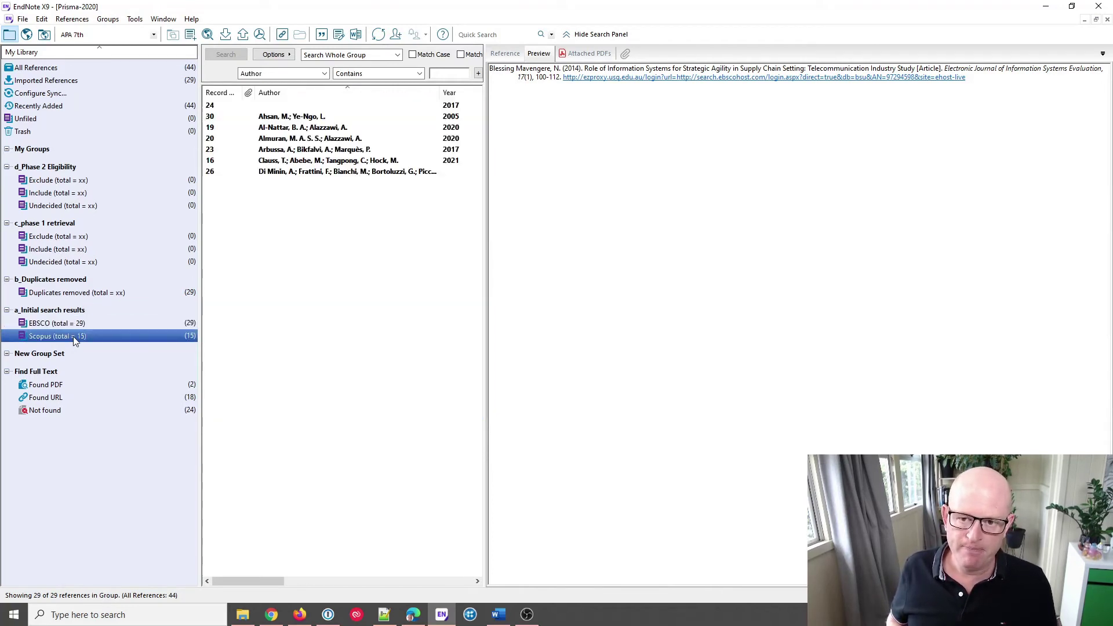
click(311, 199)
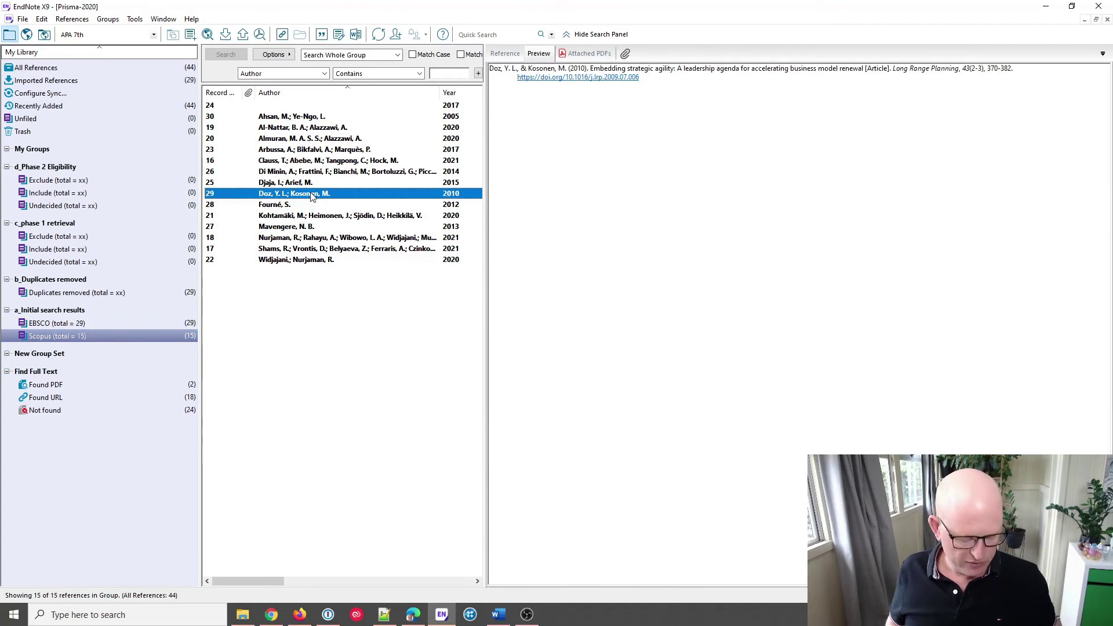
key(ctrl+a)
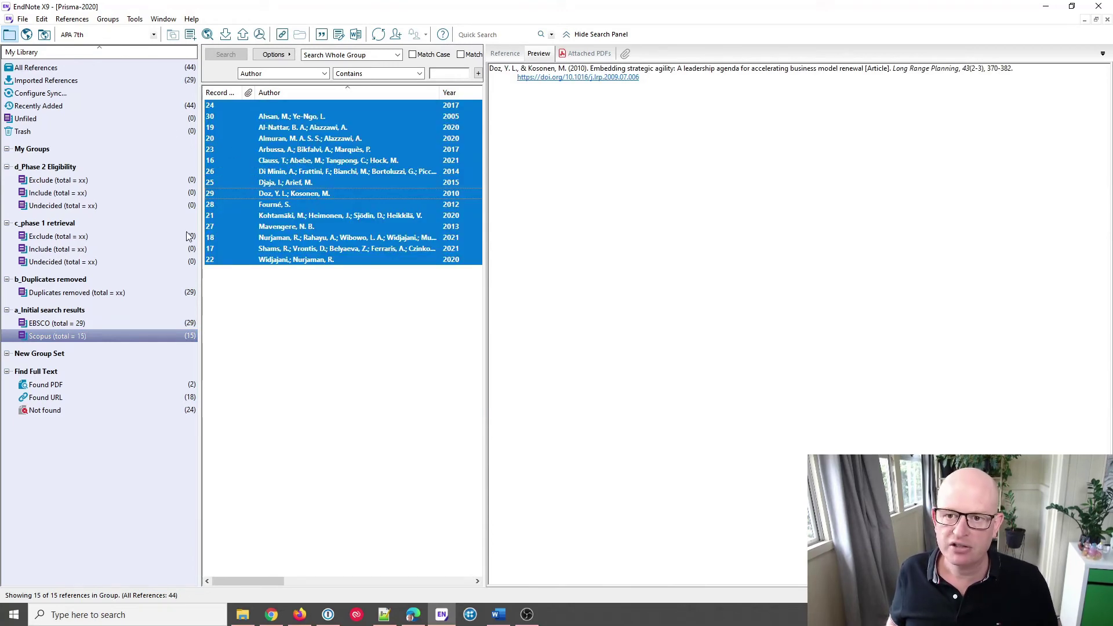
drag(76, 312, 76, 298)
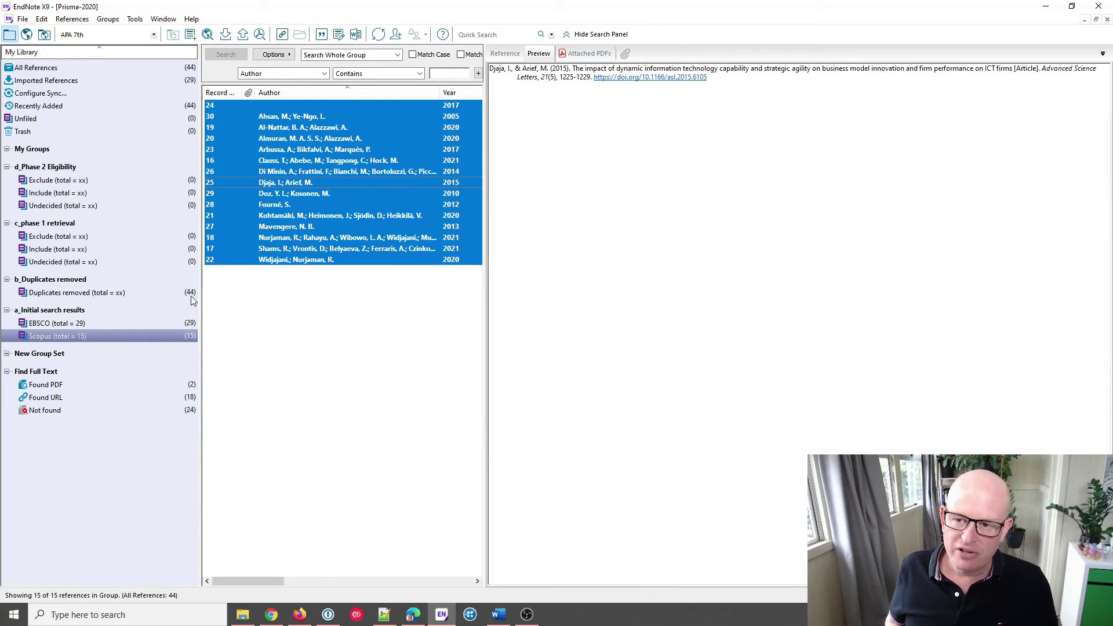
click(119, 293)
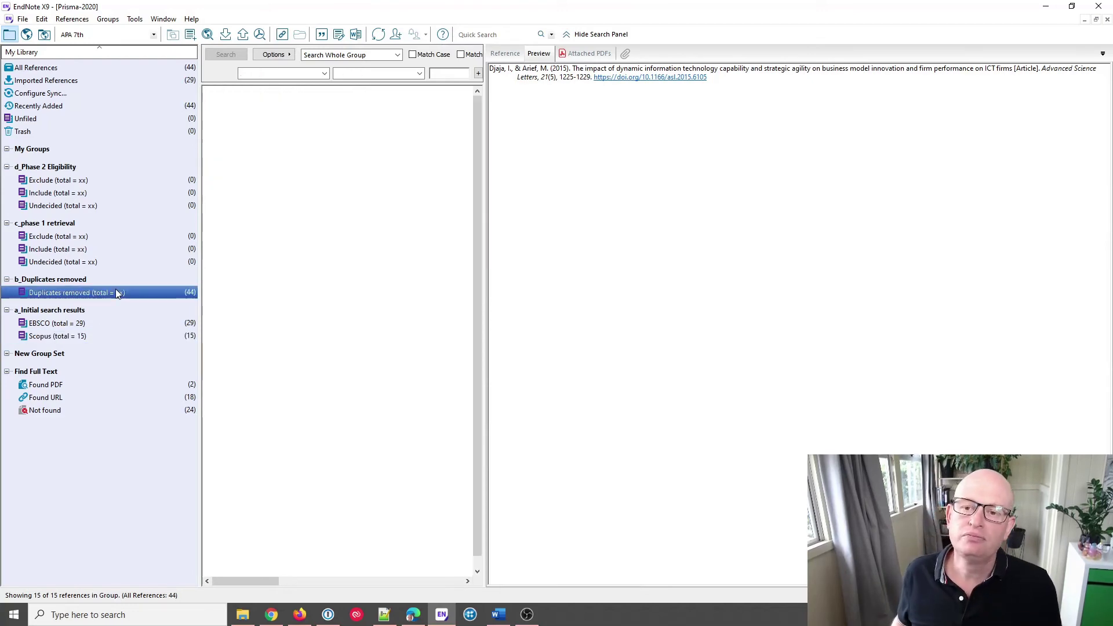
Step: Select all 44 references and run Find Duplicates, flagging 10 duplicate records
click(291, 196)
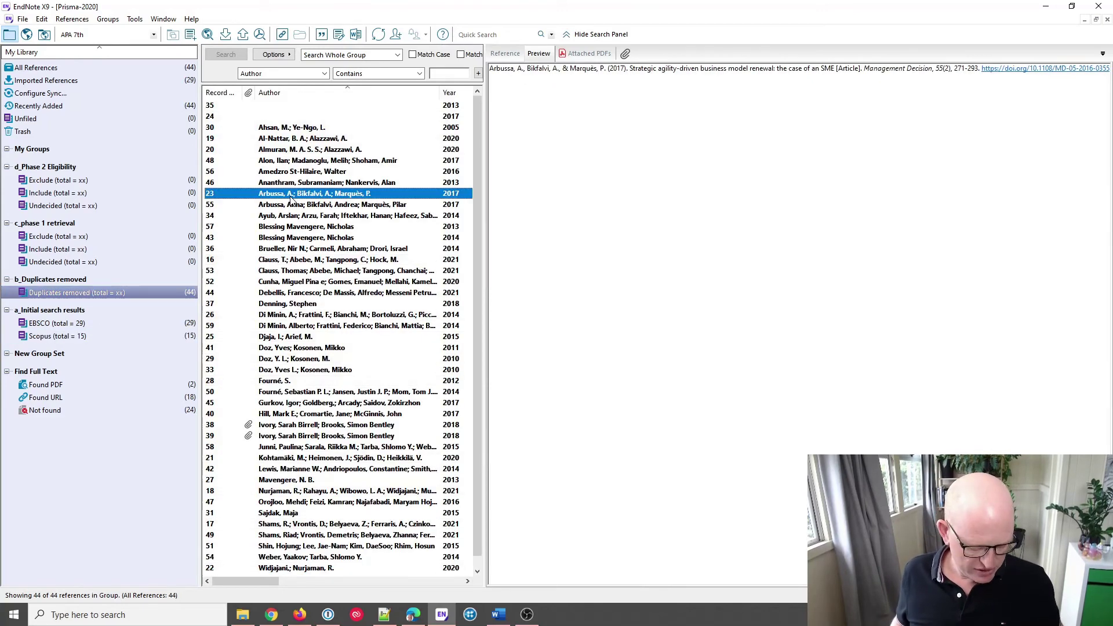
key(ctrl+a)
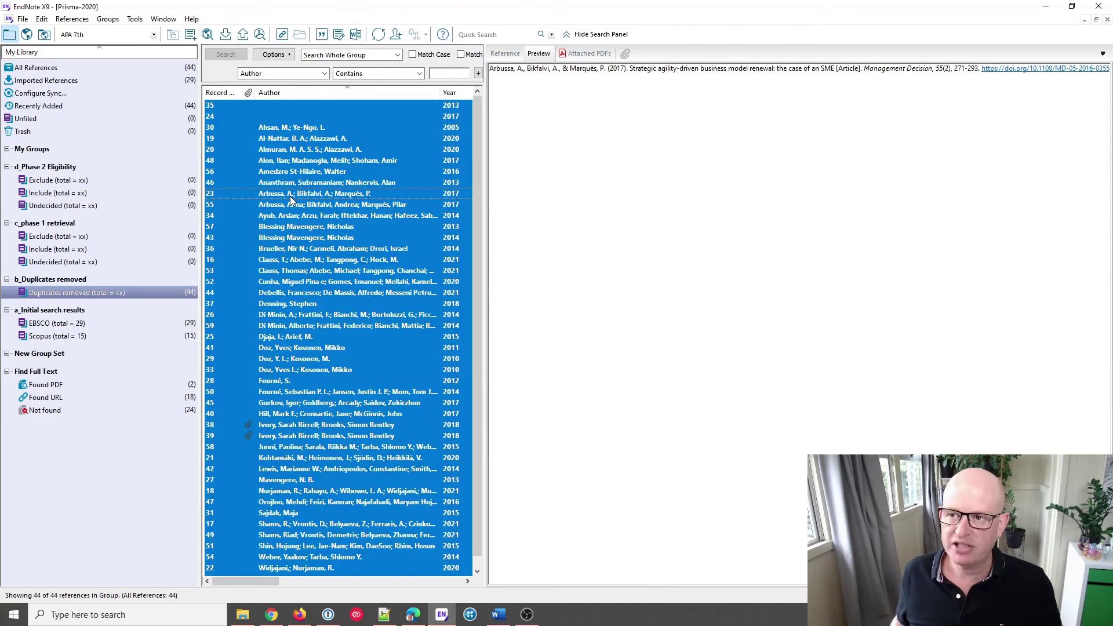
right_click(320, 165)
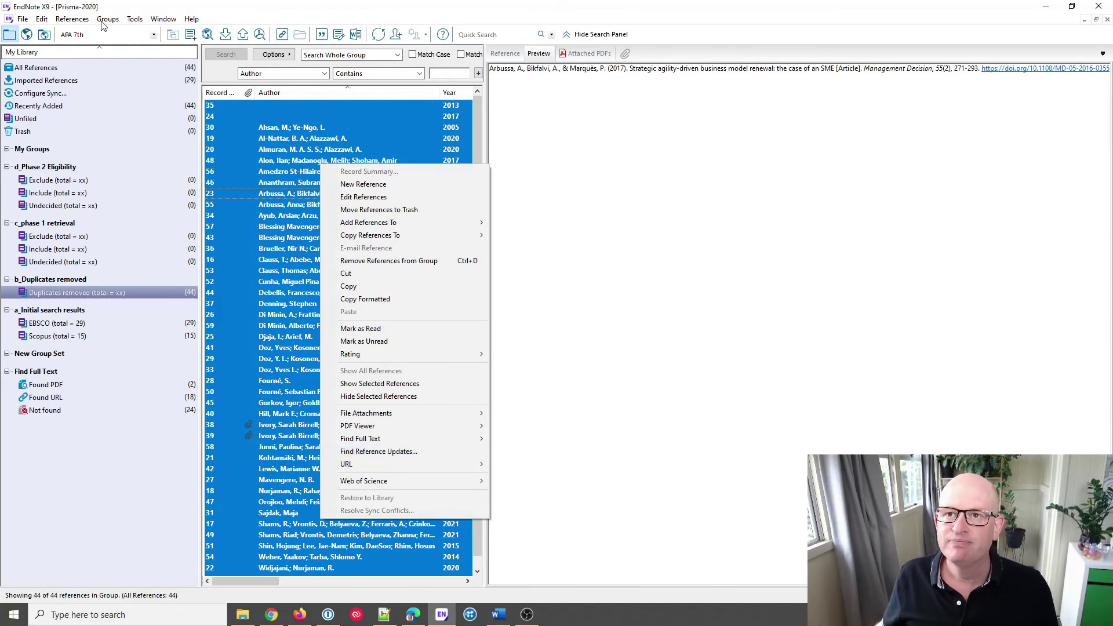
click(67, 23)
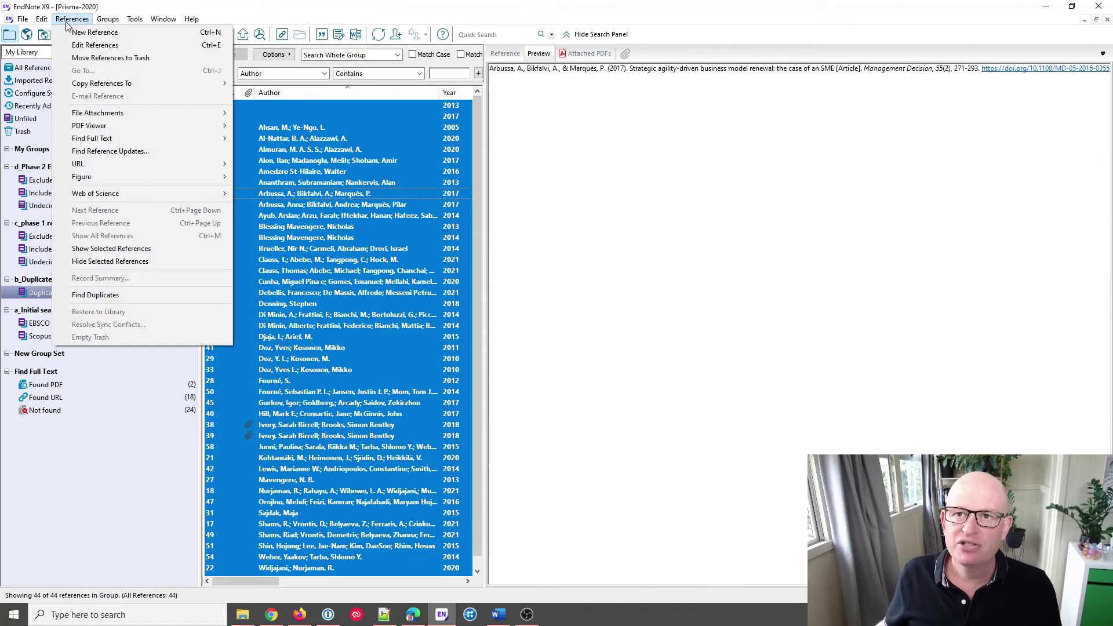
click(133, 295)
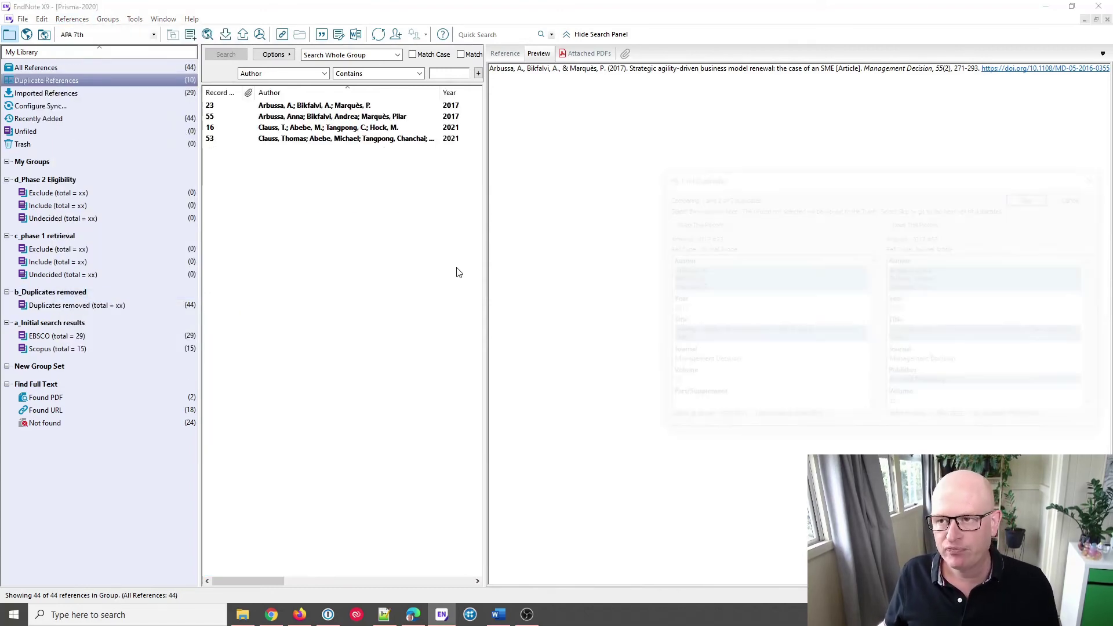
Step: Keep one record in each of the five duplicate pairs: Arbussa 2017, Clauss 2021, Di Minin, Doz 2010, Shams
drag(882, 180, 626, 107)
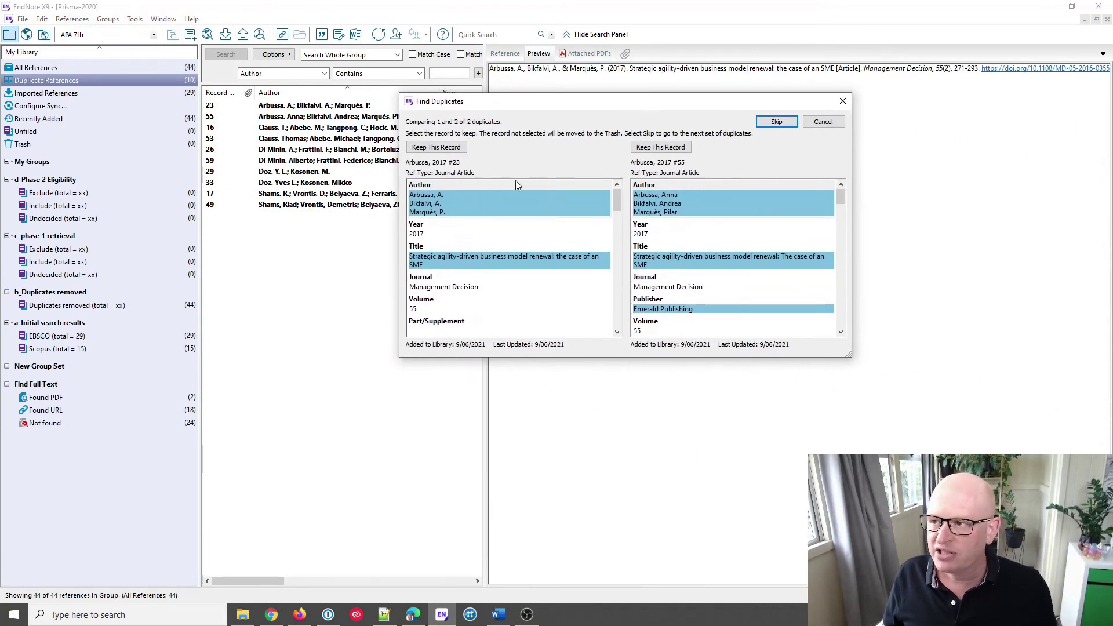
click(672, 149)
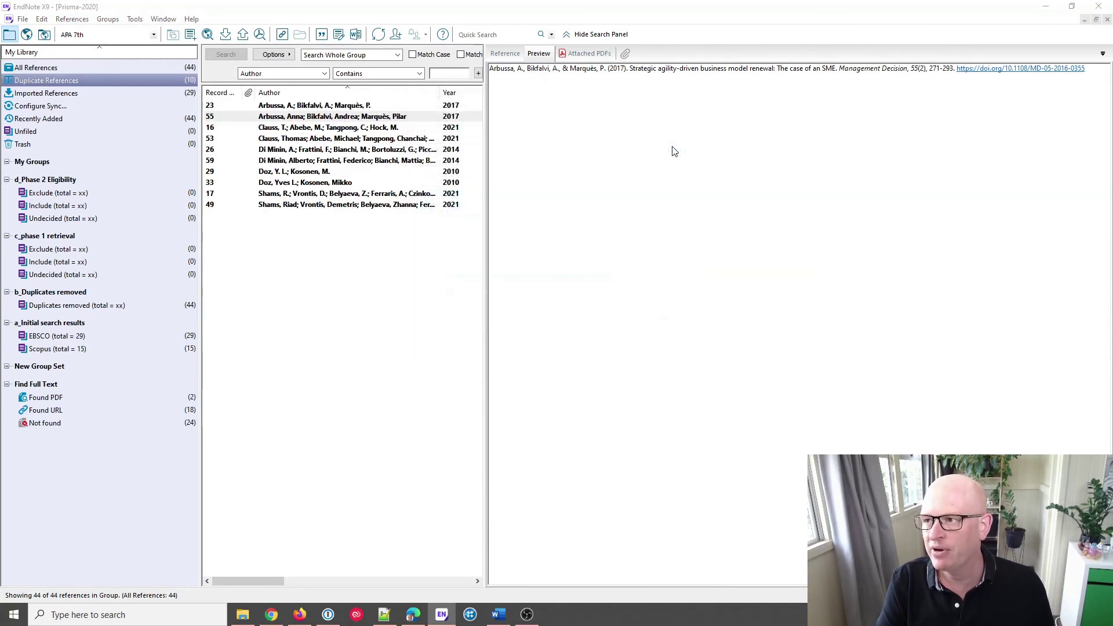
click(672, 149)
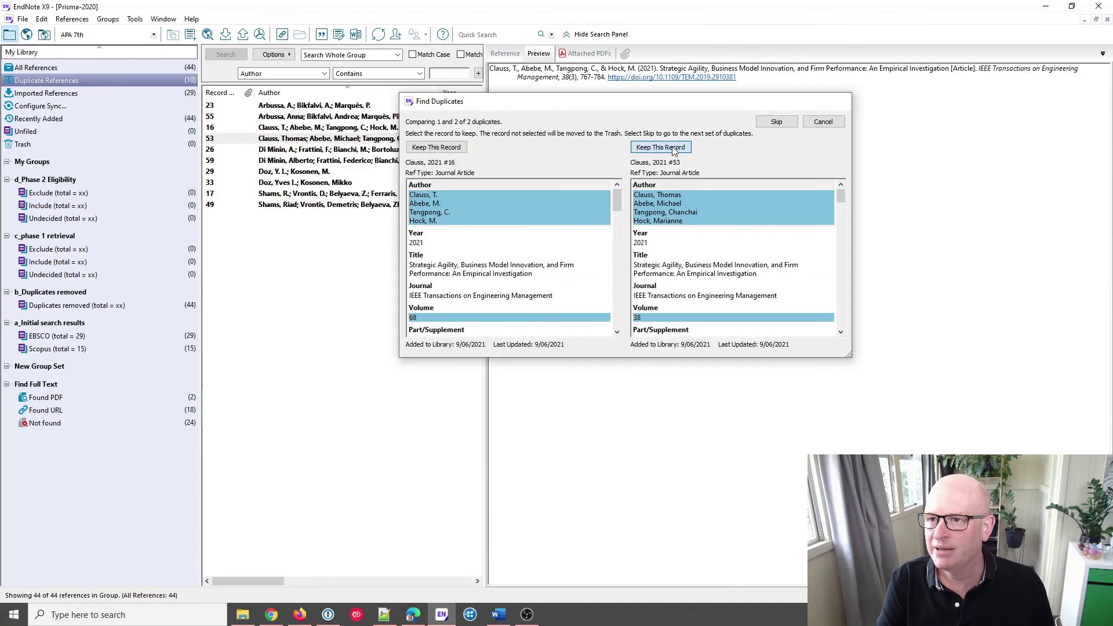
click(672, 147)
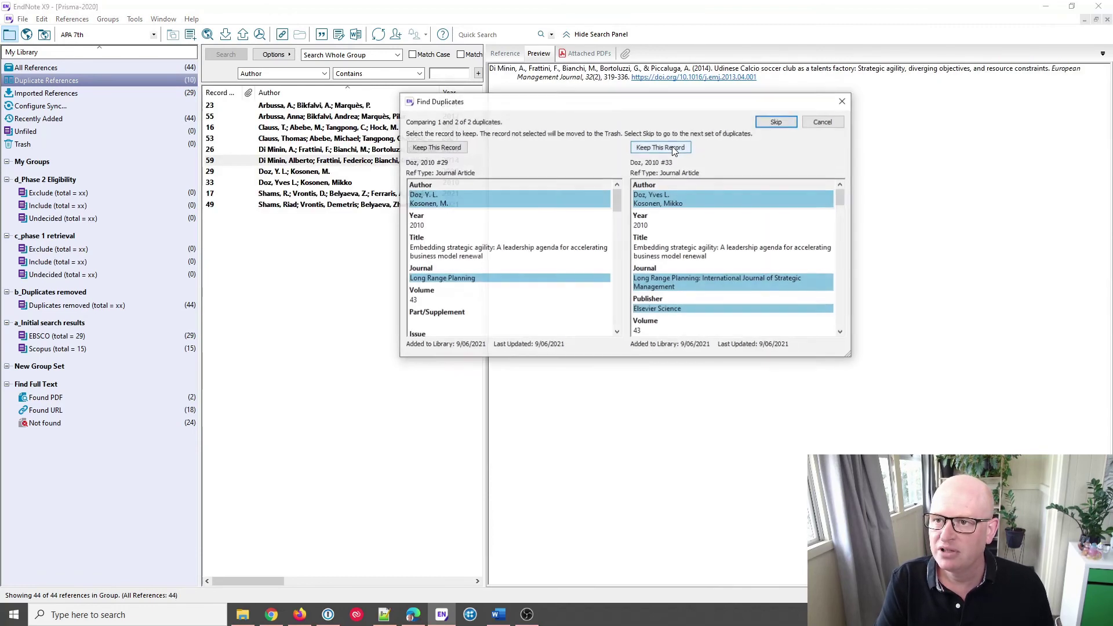
click(672, 147)
click(672, 146)
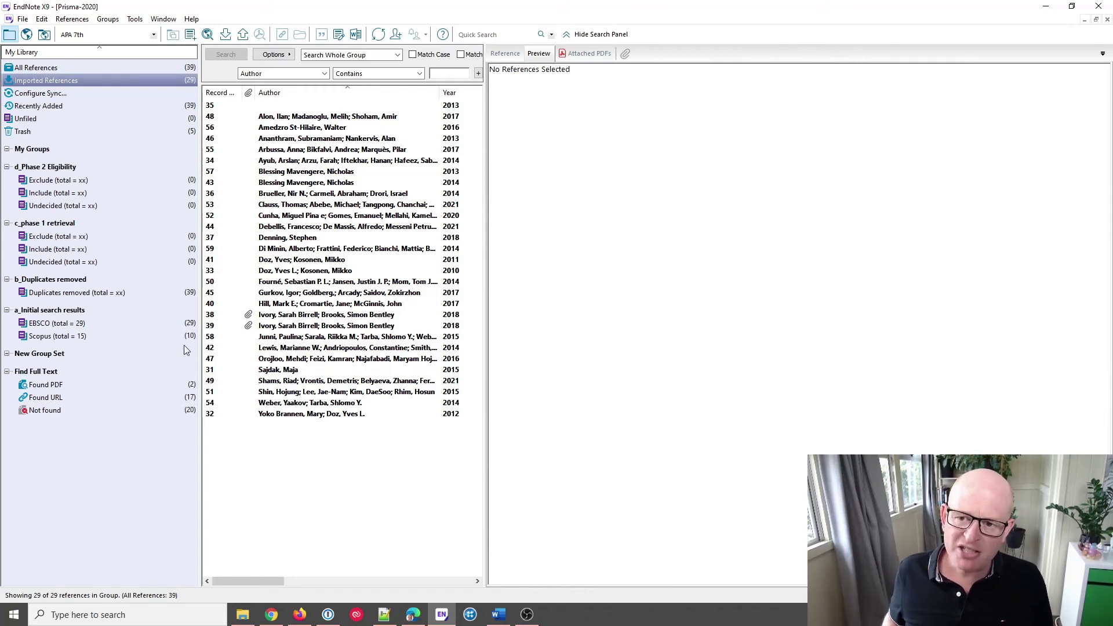
Step: Review the references left in the Scopus group and in the Duplicates removed group
click(82, 339)
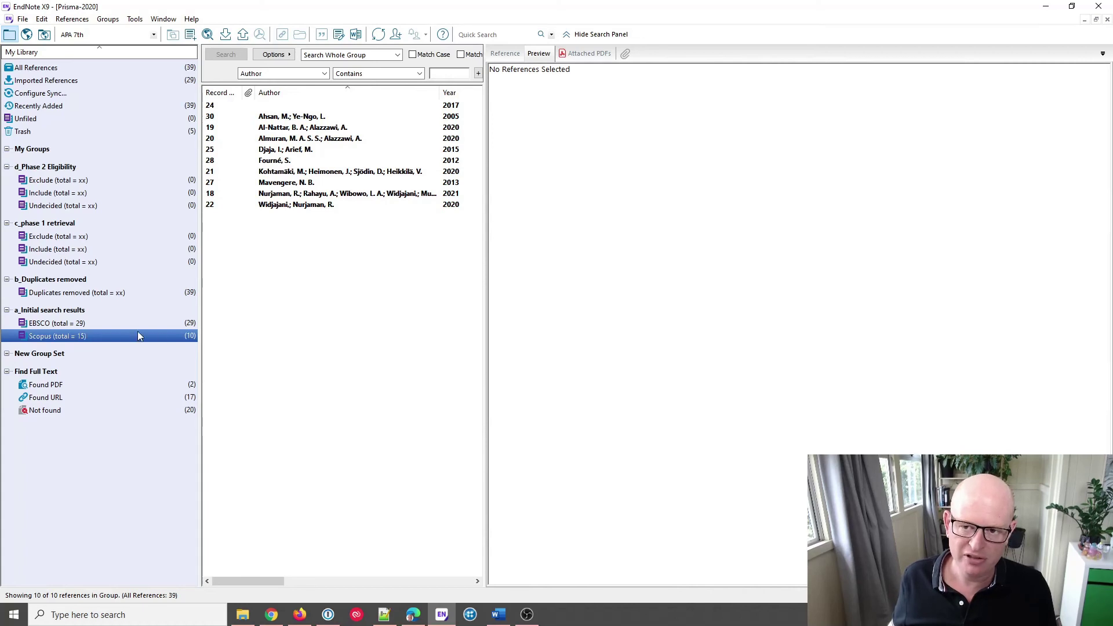
click(93, 293)
right_click(96, 292)
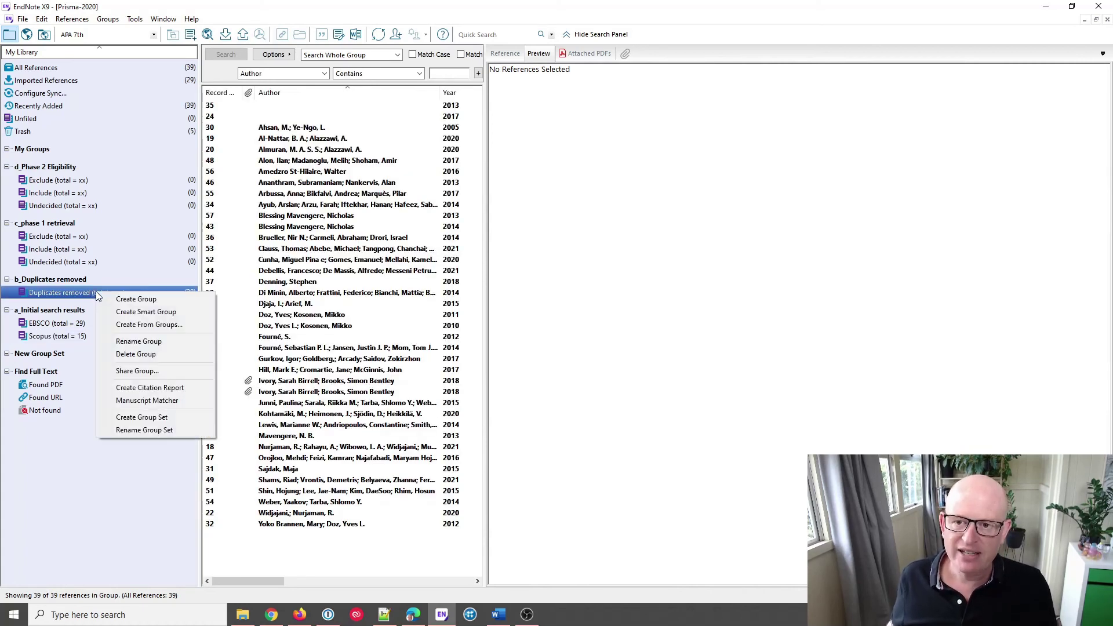
click(154, 433)
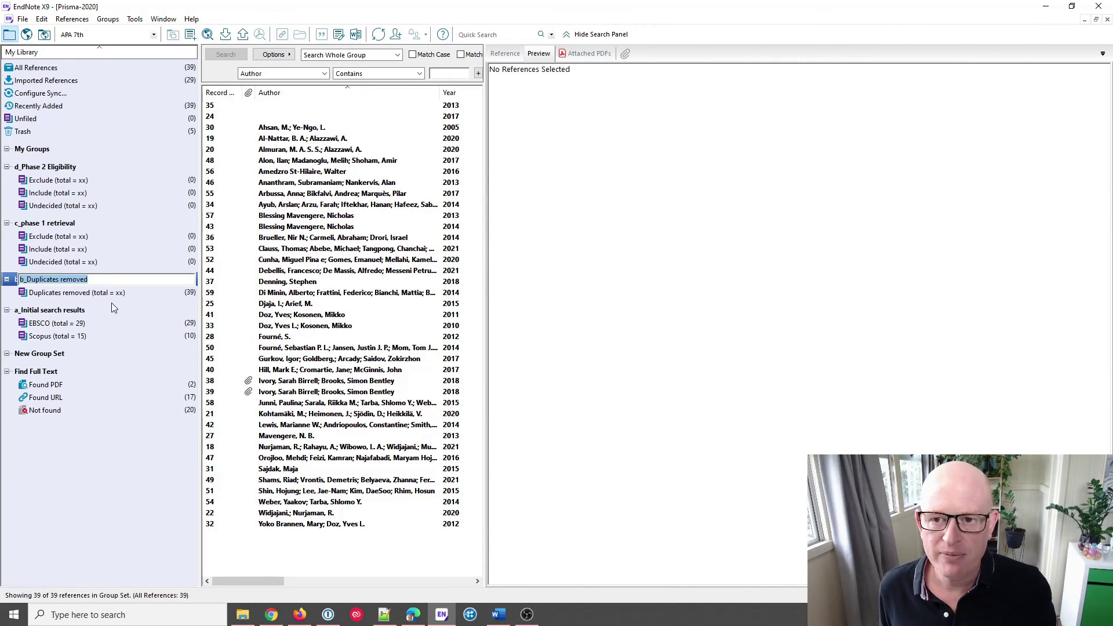
click(113, 293)
Step: Rename the group to 'Duplicates removed (total = 39)' and view its 39 references
right_click(113, 293)
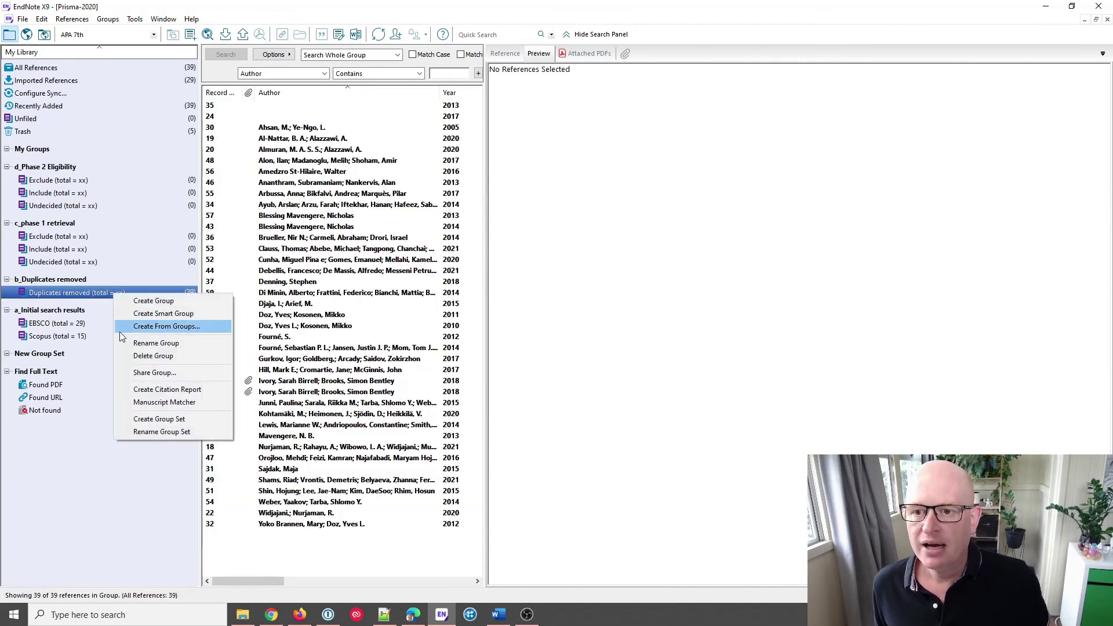
click(155, 343)
click(110, 294)
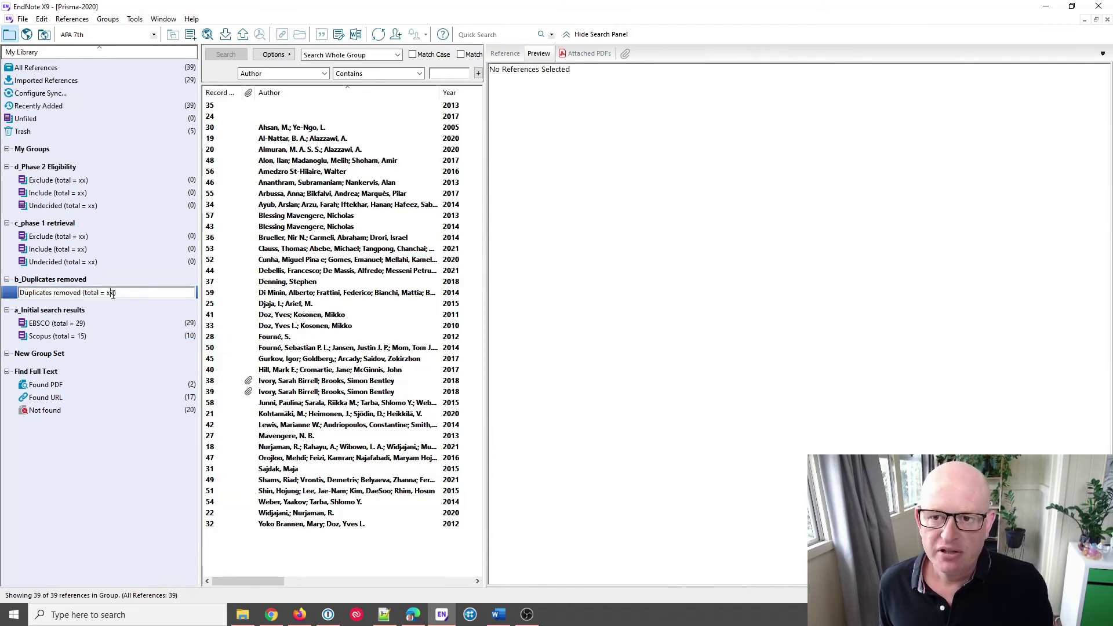
key(BackSpace)
key(BackSpace)
key(BackSpace)
text(39)
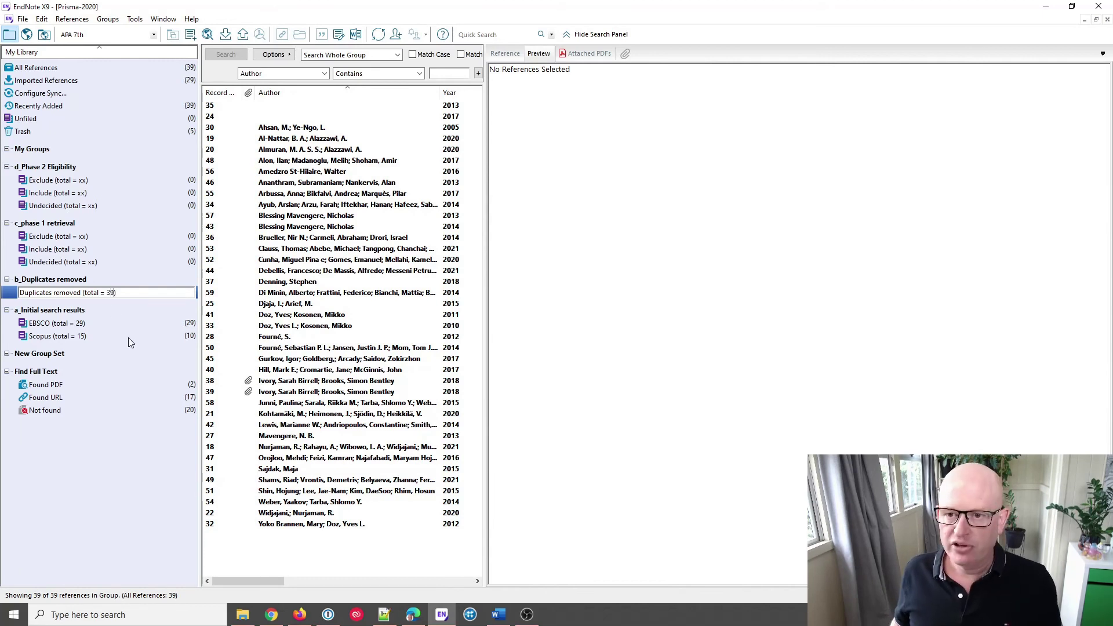
click(129, 336)
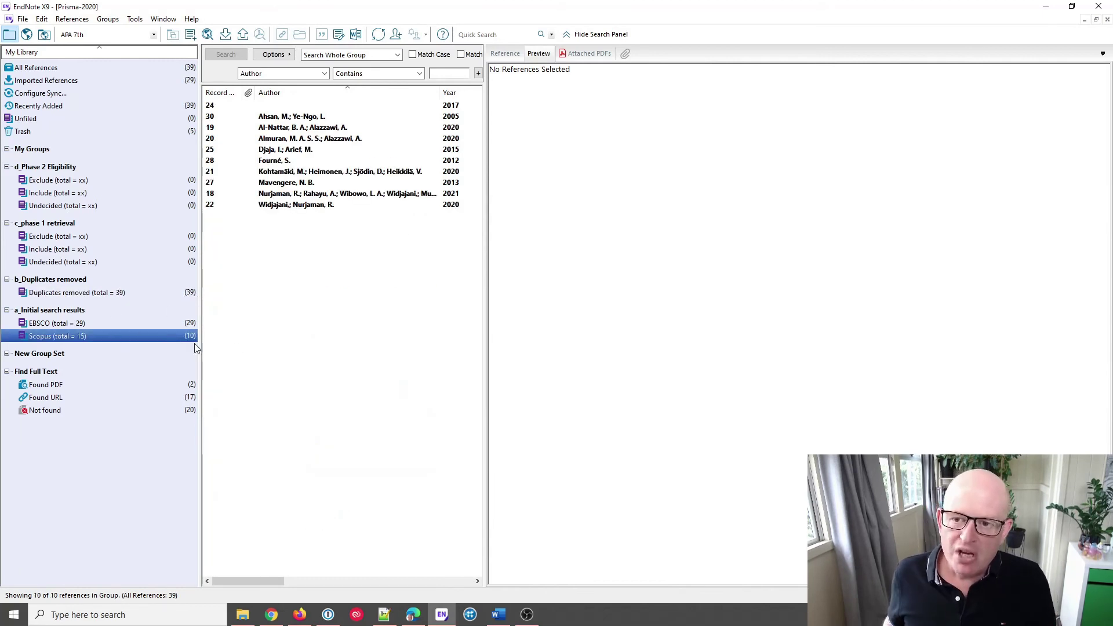
click(312, 332)
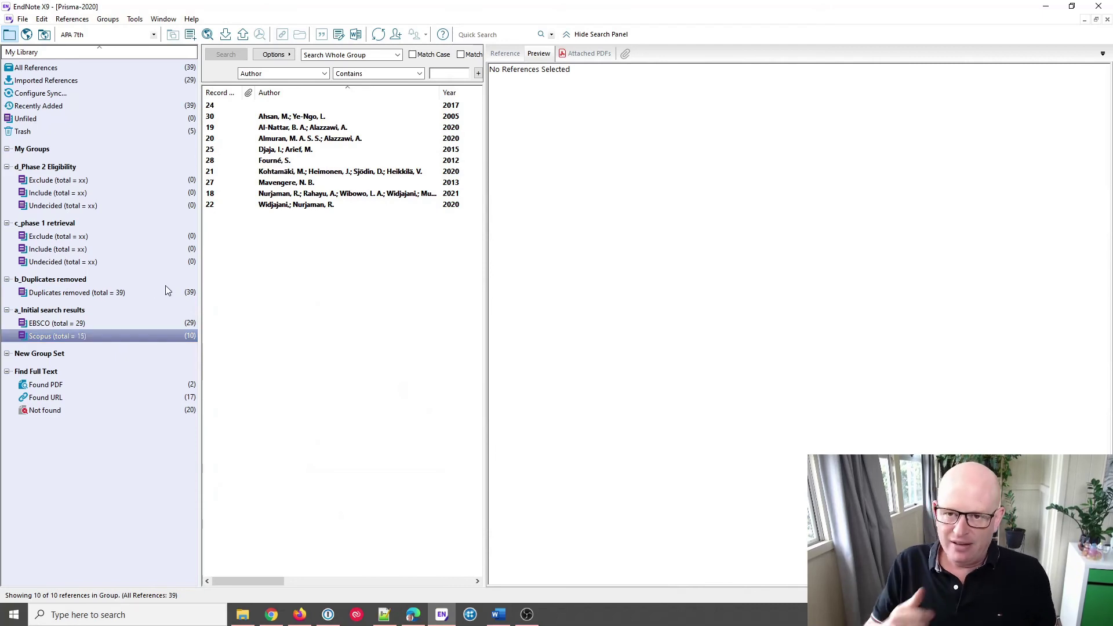
click(115, 292)
click(332, 208)
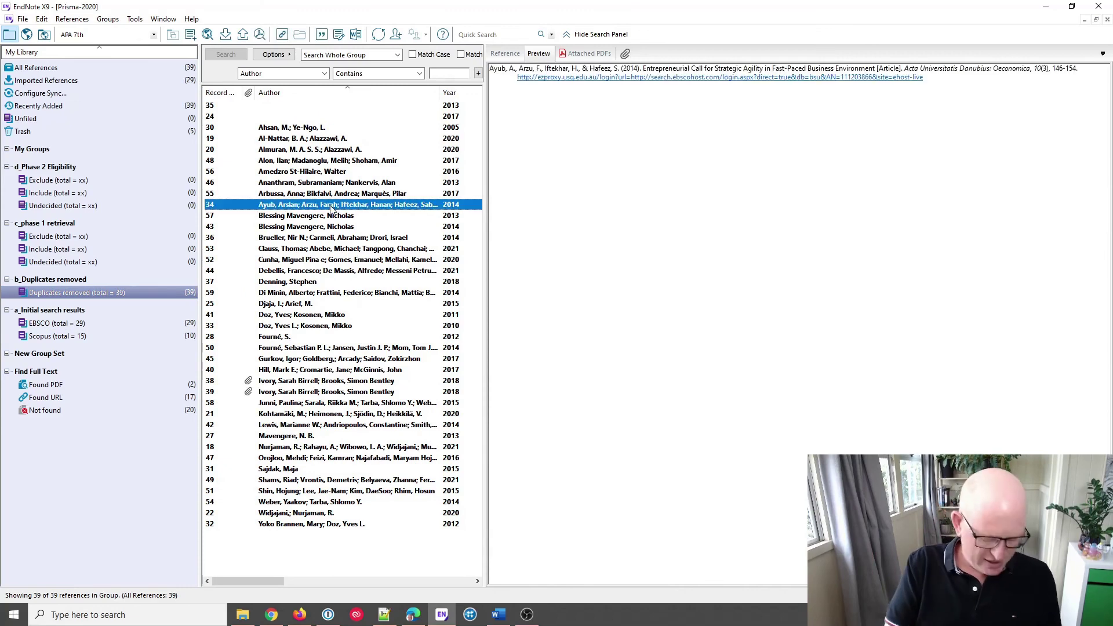
Step: Add all 39 deduplicated references to the c_phase 1 Undecided group
key(ctrl+a)
drag(313, 264, 74, 264)
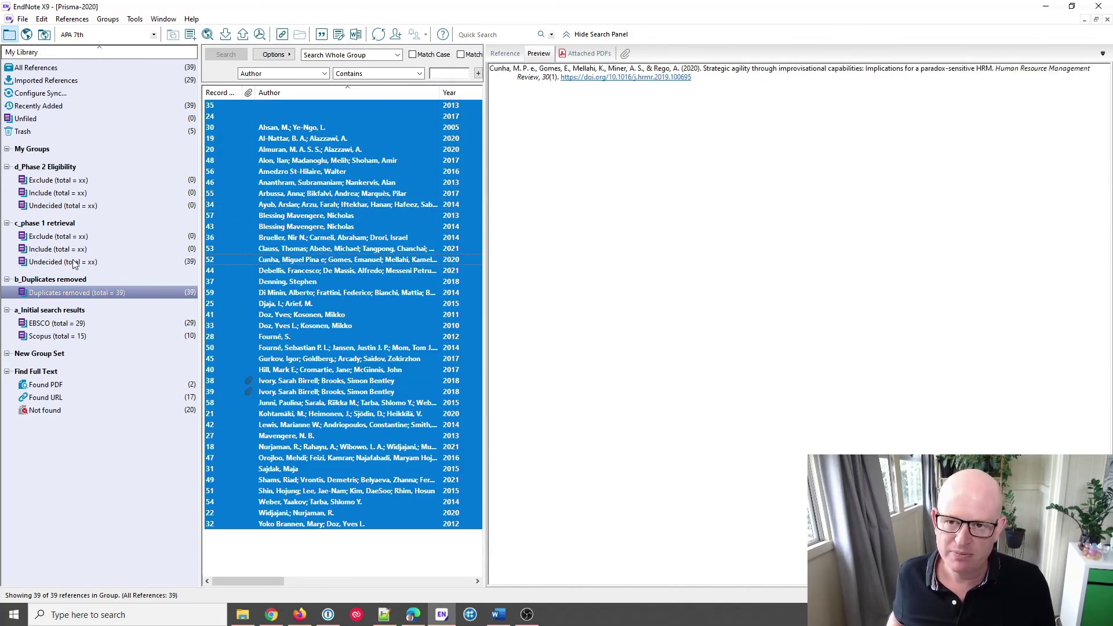
click(74, 264)
Step: Rename the group to 'Undecided (total = 39)' and confirm the Include group is empty
right_click(94, 265)
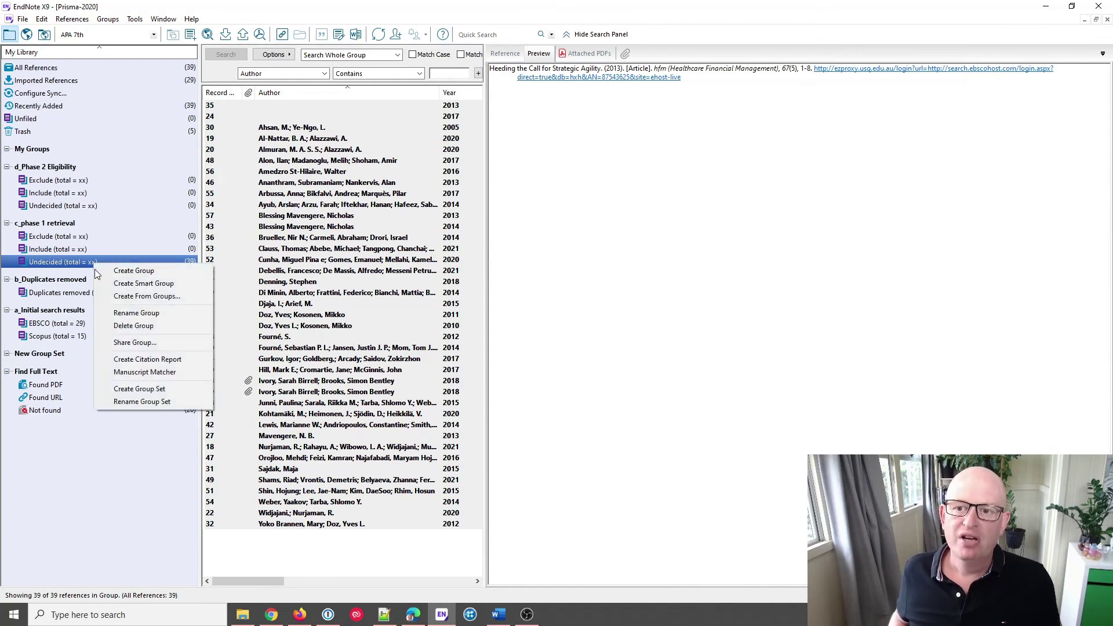
click(124, 313)
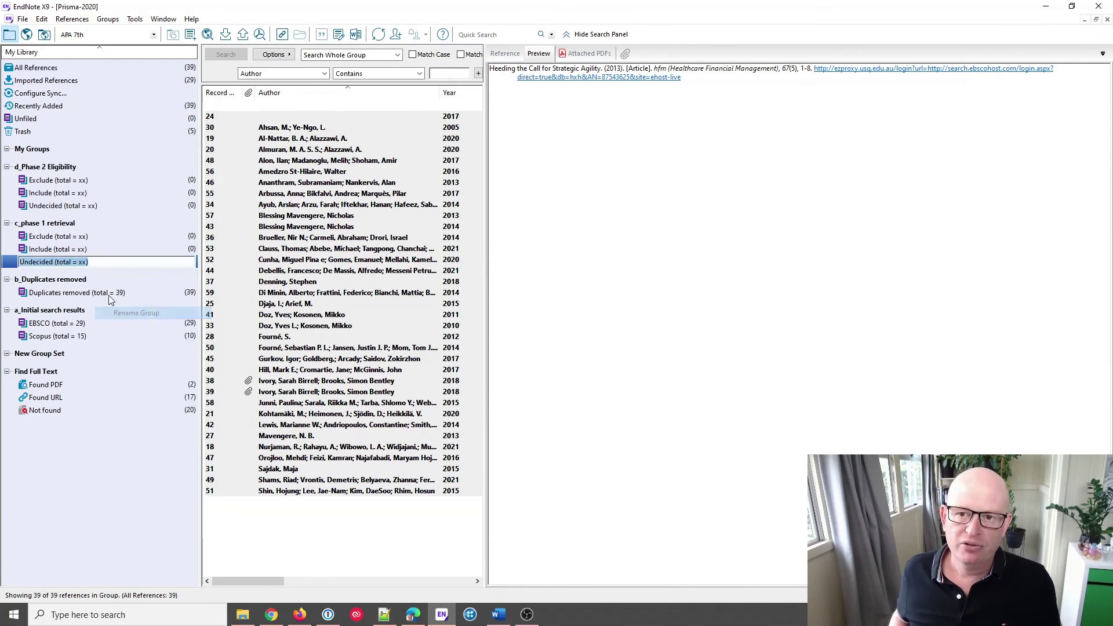
click(84, 263)
text(3)
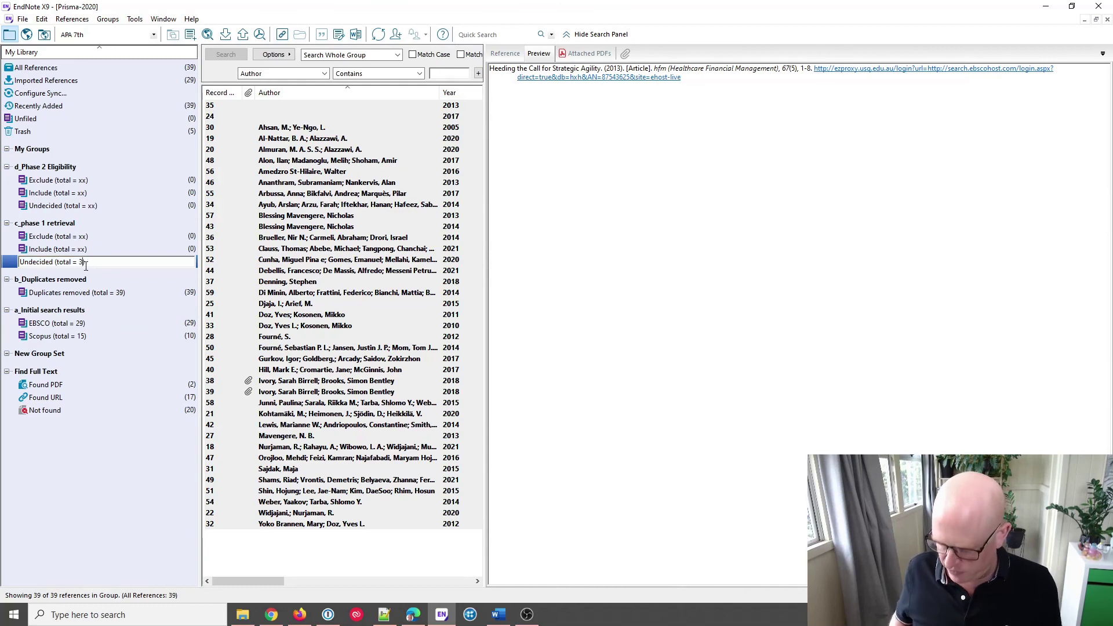
text(9))
click(258, 298)
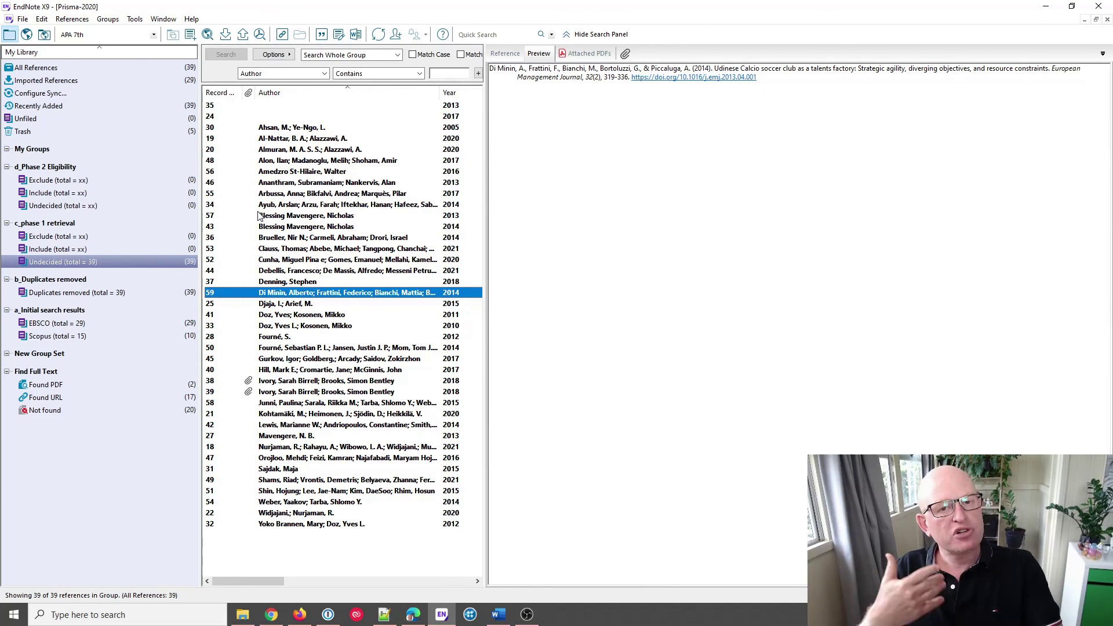
click(83, 250)
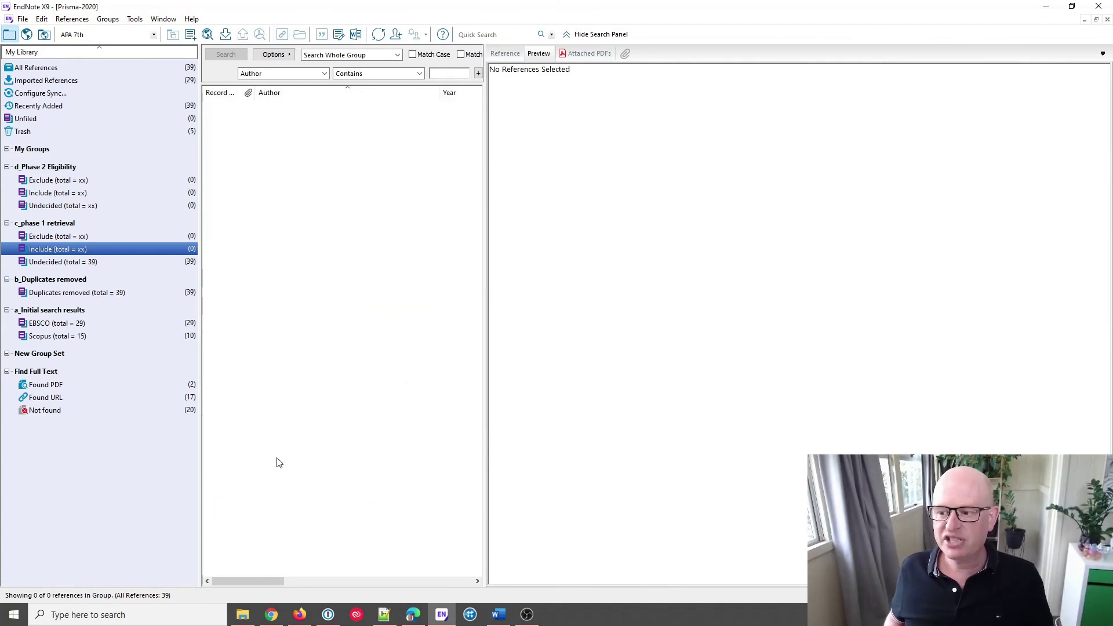
Step: Bring the PRISMA Flow Diagram page in Edge to the front, showing its blank template
click(409, 614)
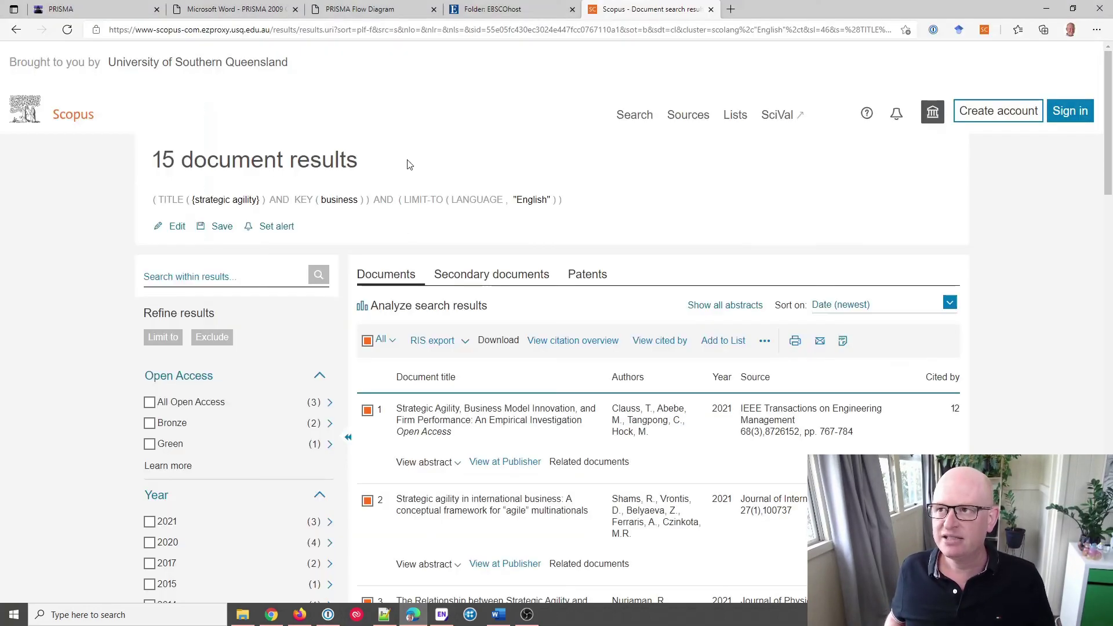
click(359, 9)
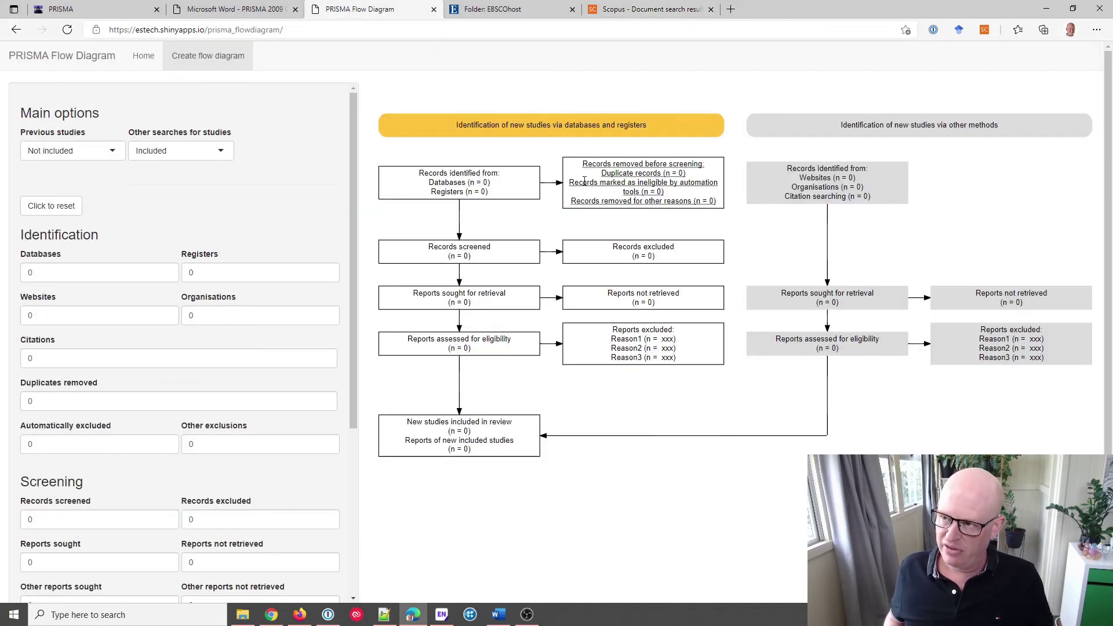
click(441, 615)
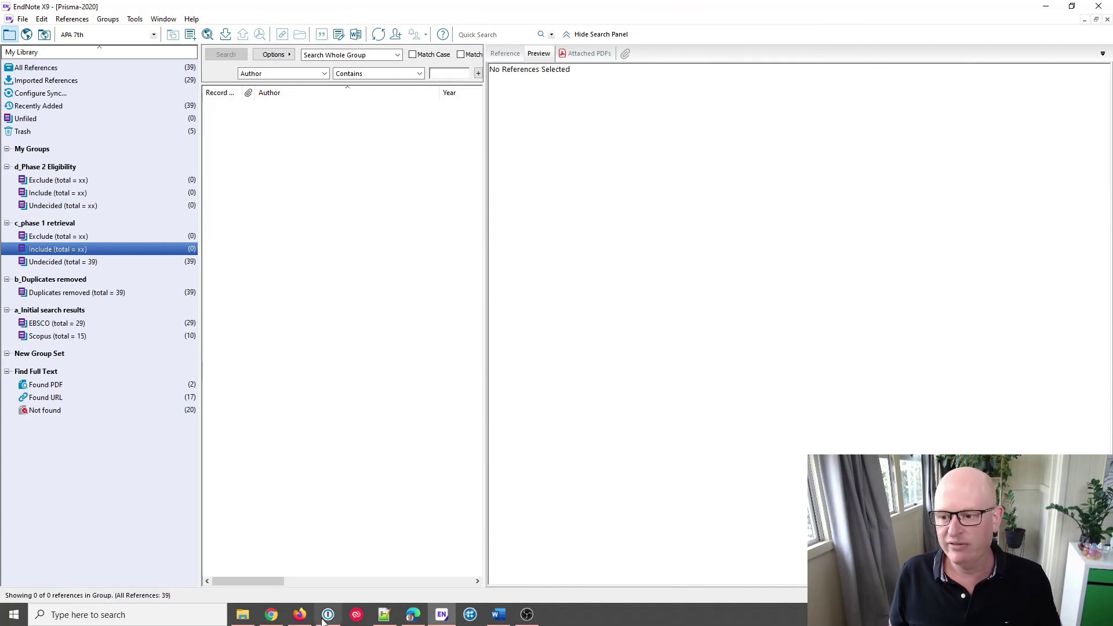
click(412, 614)
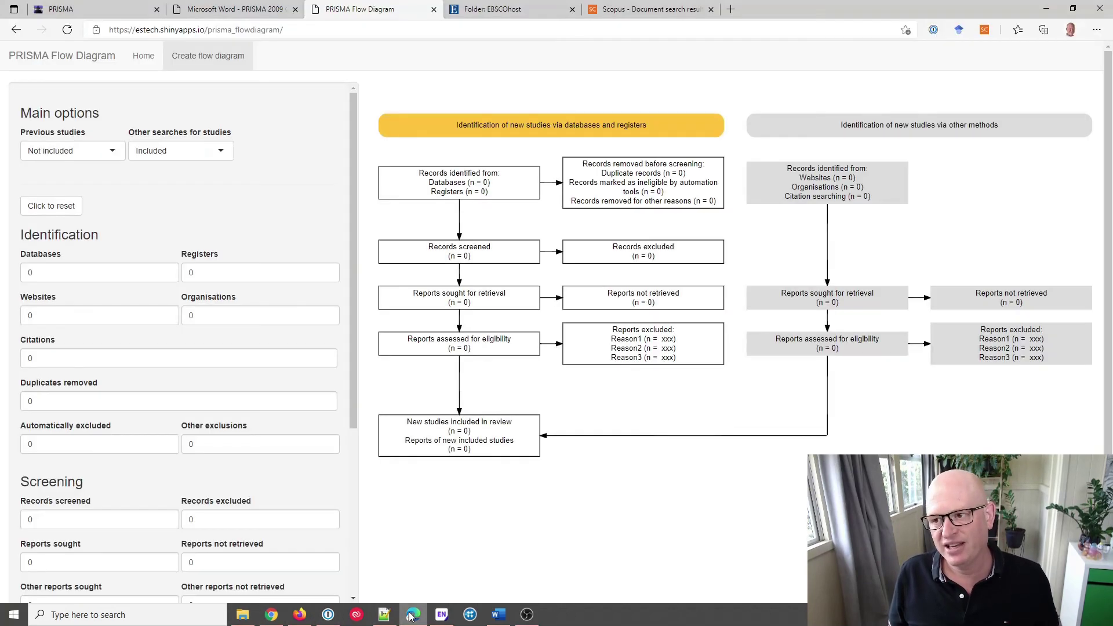